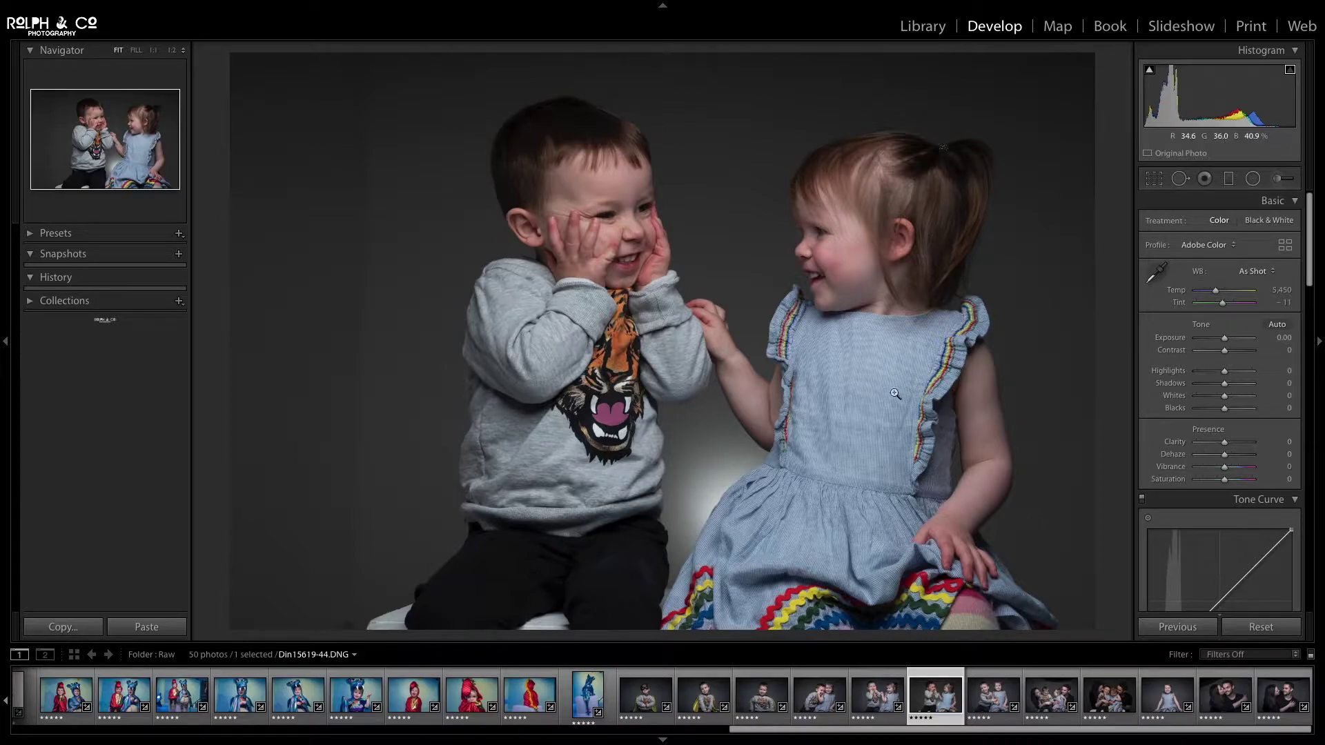
Step: Inspect the boy's face, then set a custom white balance by sampling the neutral grey background between the two children
click(836, 303)
drag(578, 221, 915, 461)
drag(603, 309, 1100, 467)
drag(814, 352, 1012, 417)
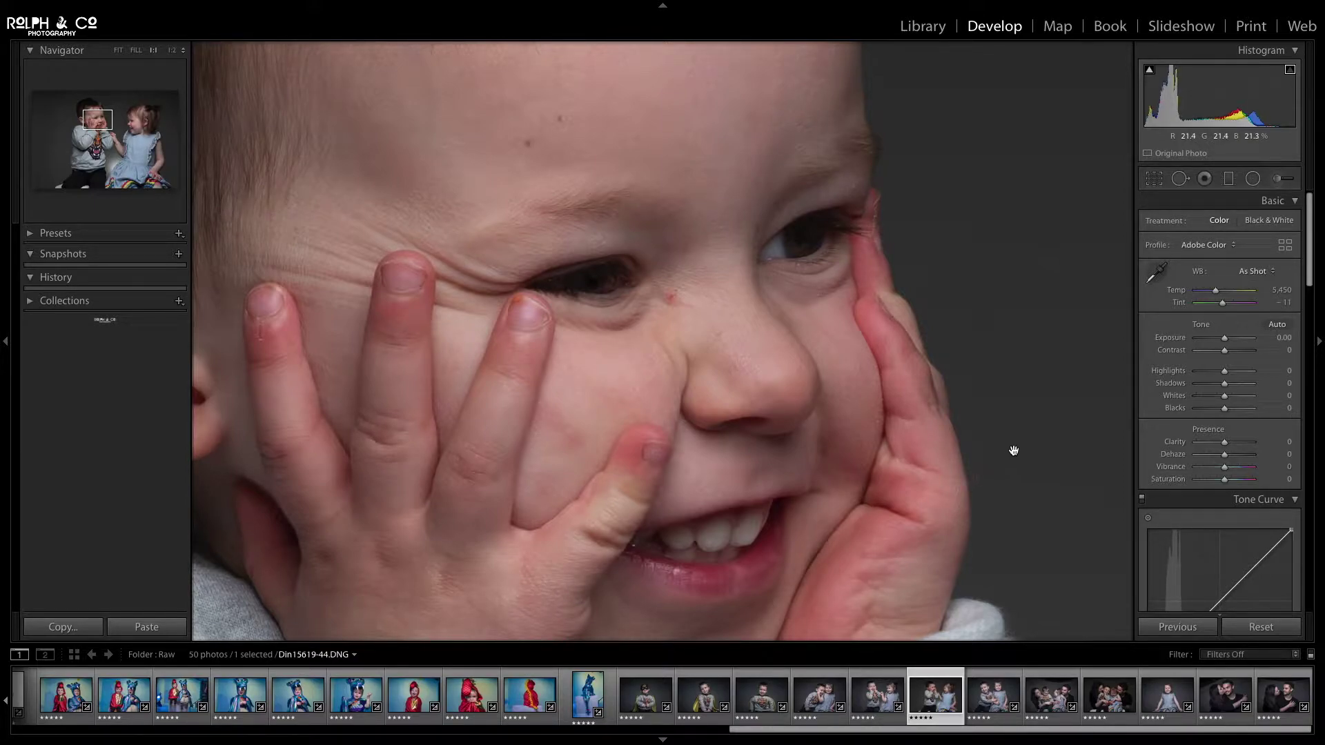
click(991, 440)
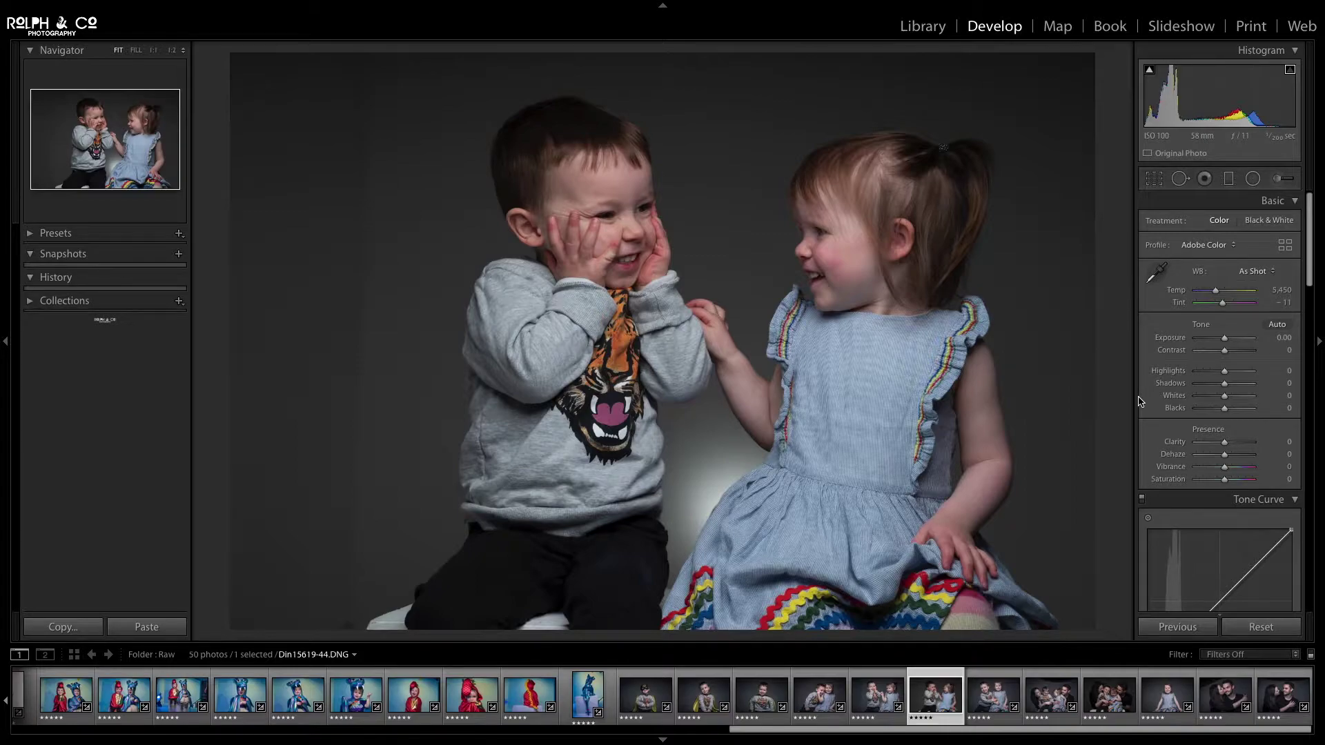
click(1157, 273)
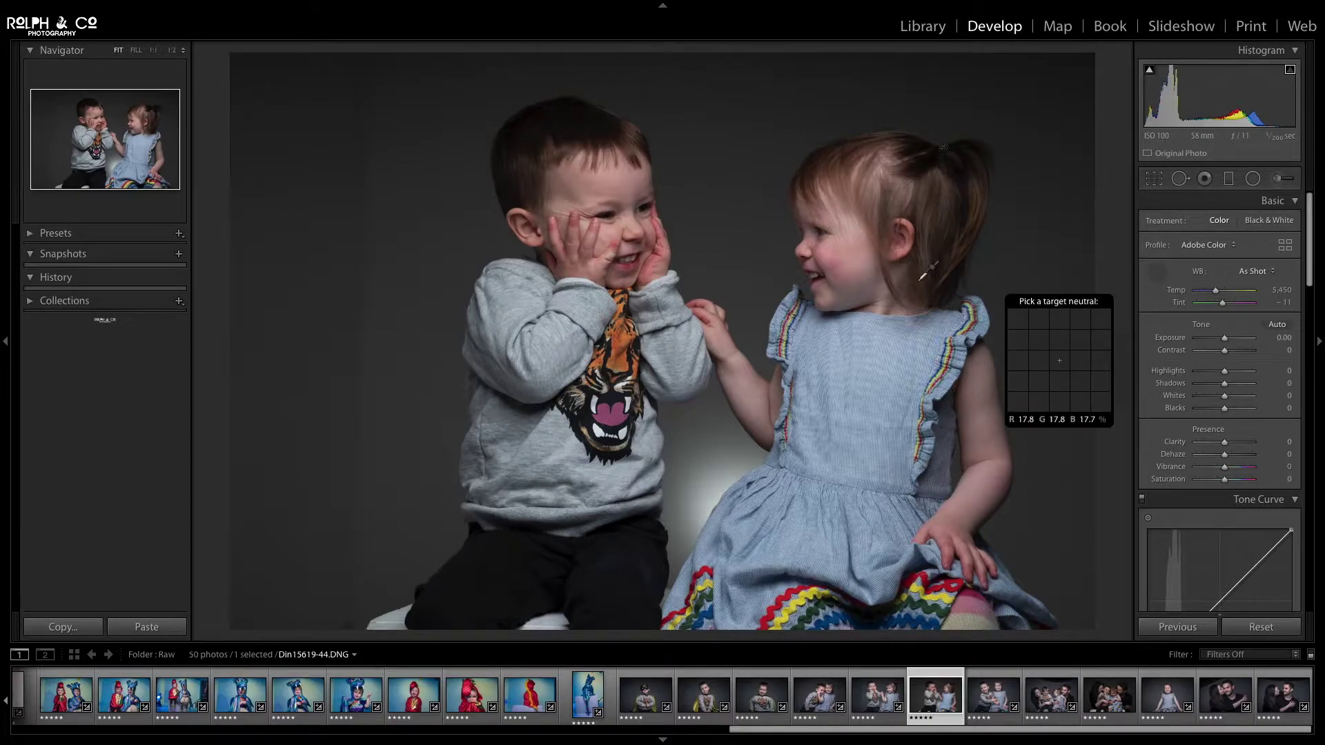
click(704, 414)
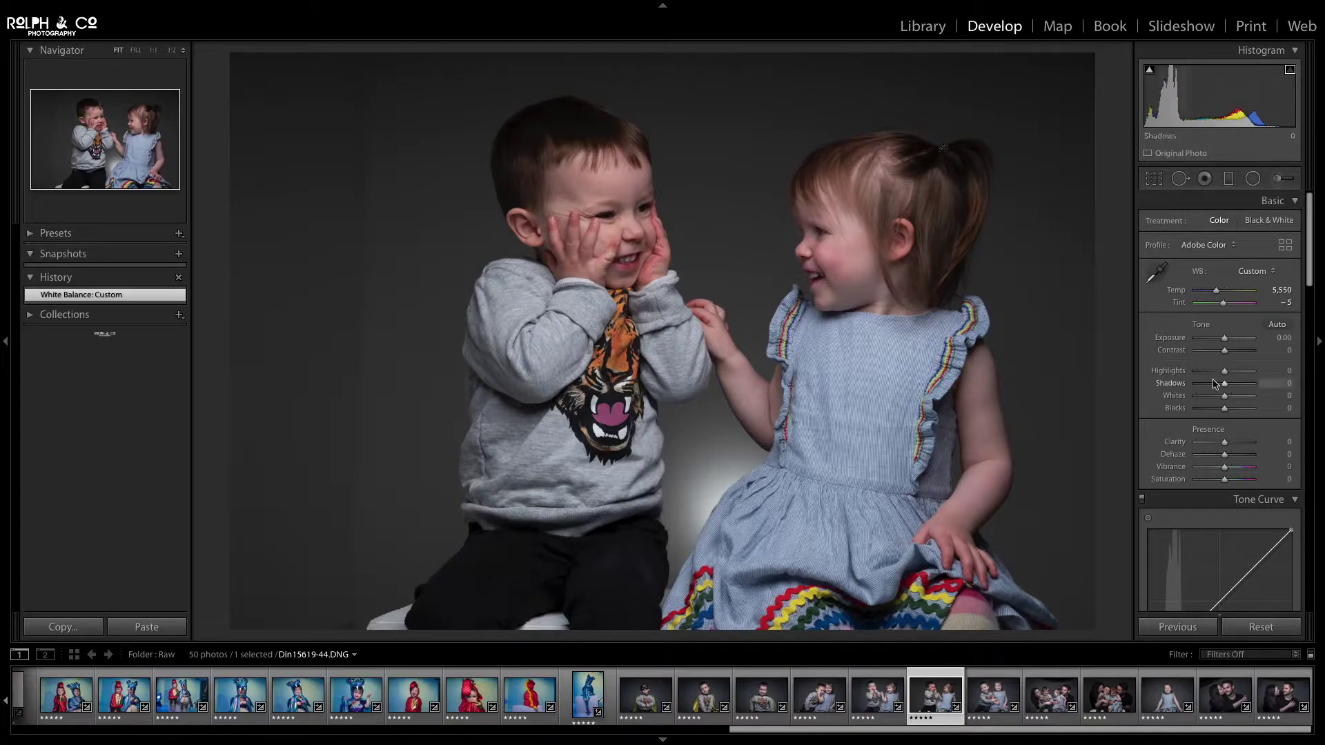
Step: Raise Shadows to +65 and check the dark detail in both children's hair
click(536, 557)
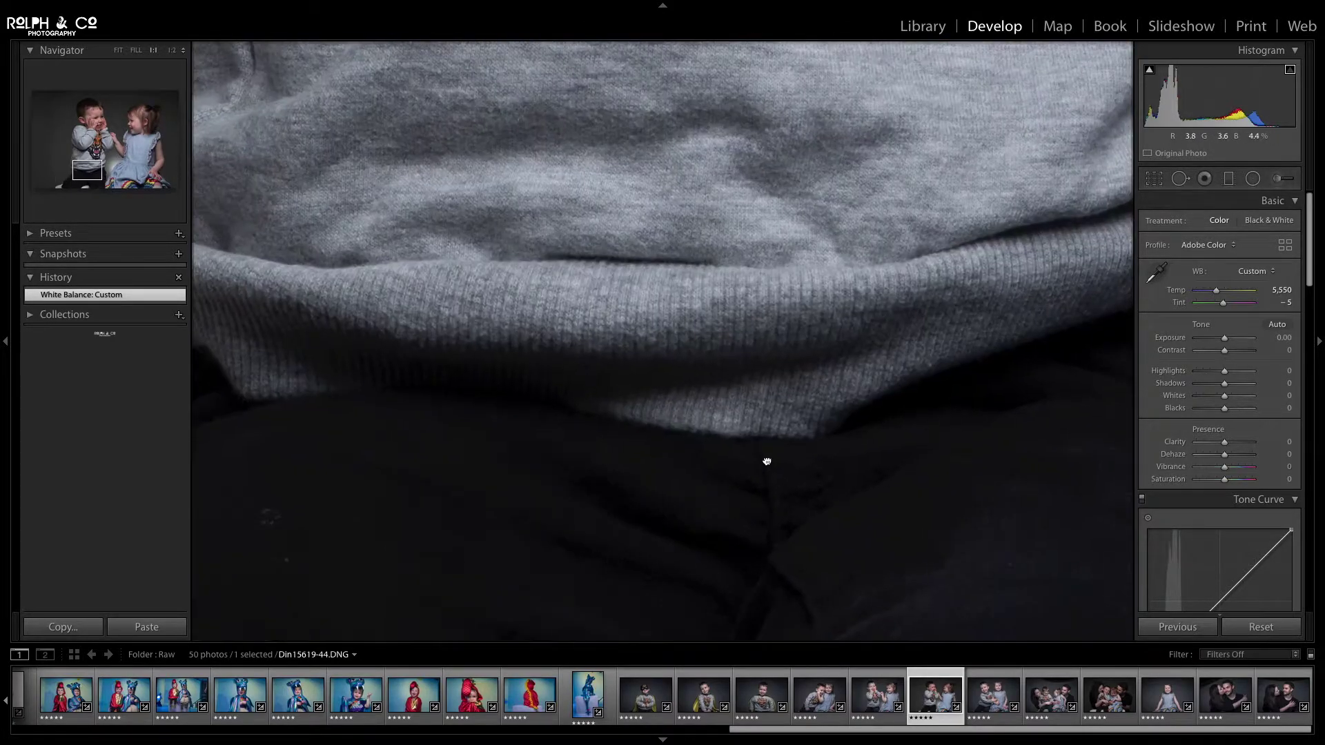
click(772, 467)
drag(598, 140, 854, 315)
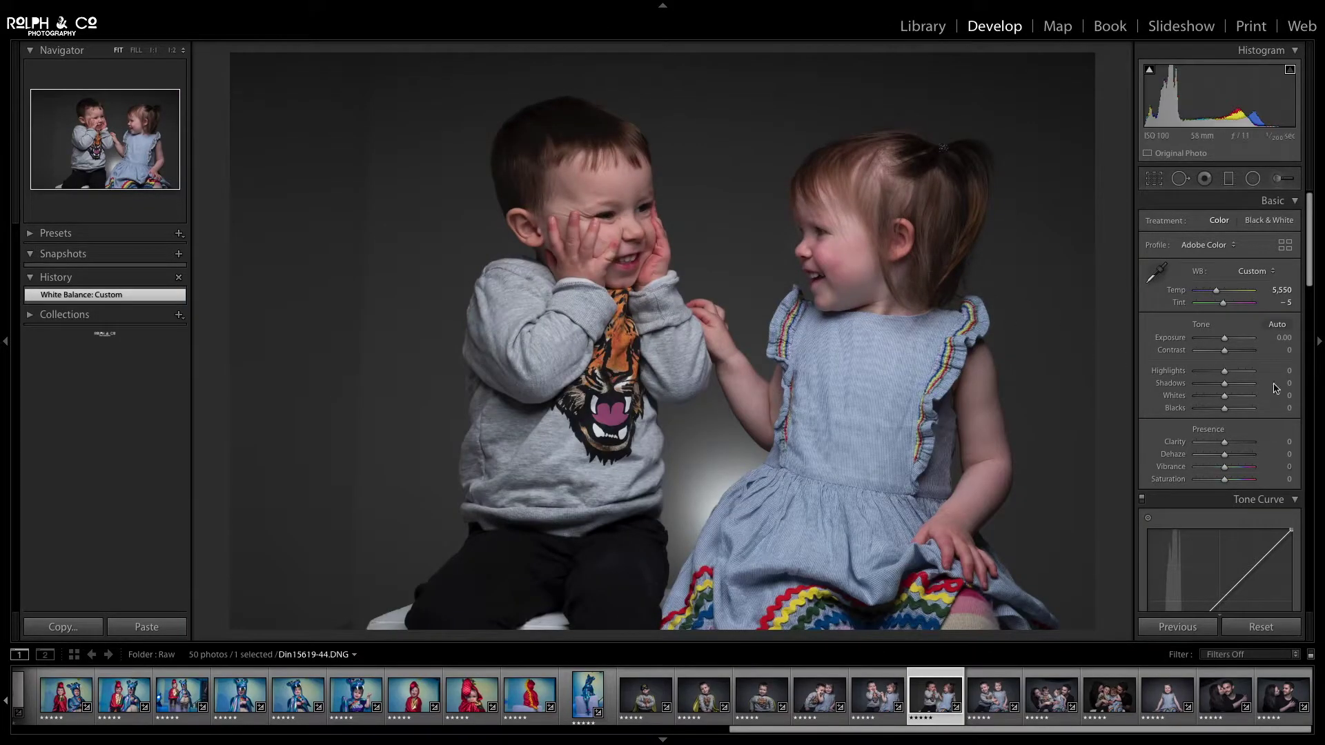
drag(1226, 385, 1245, 389)
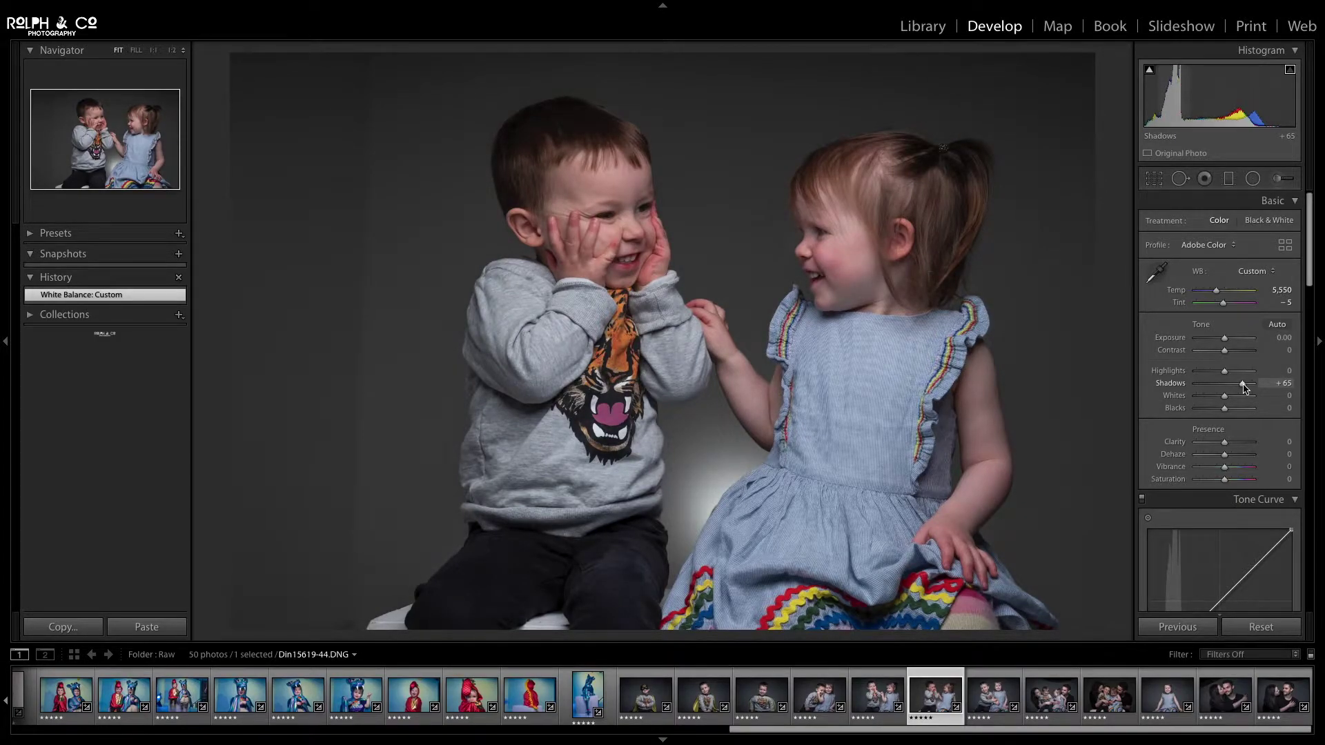
drag(574, 112, 711, 281)
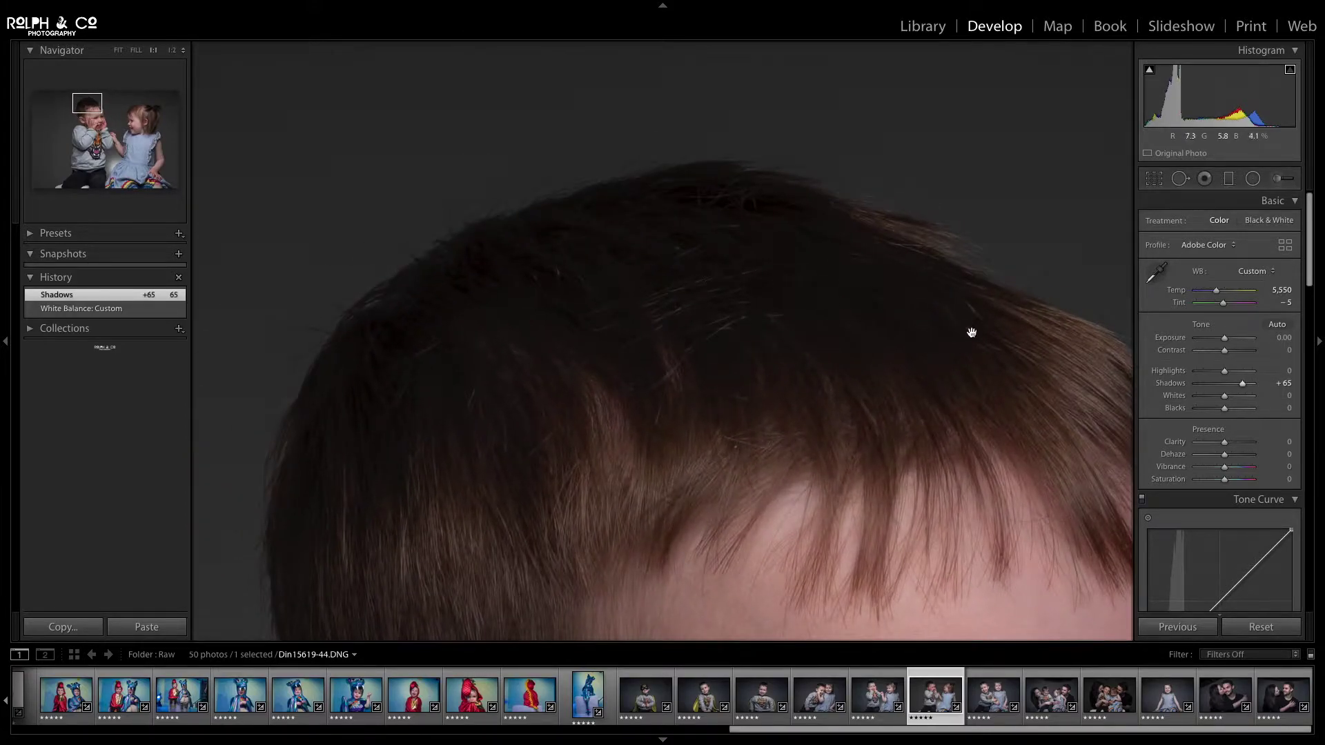
mouse_move(1003, 340)
mouse_down()
mouse_move(502, 238)
mouse_move(476, 212)
mouse_up()
drag(881, 279, 683, 231)
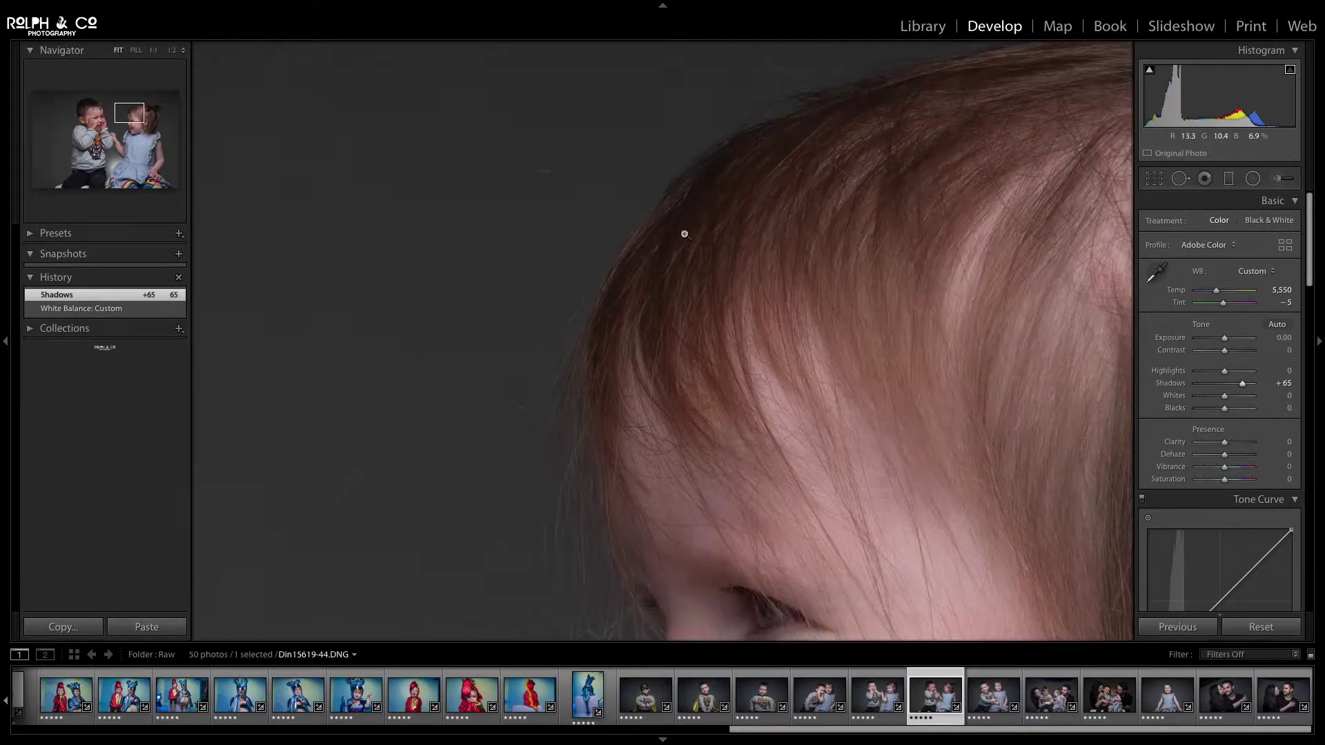
click(683, 231)
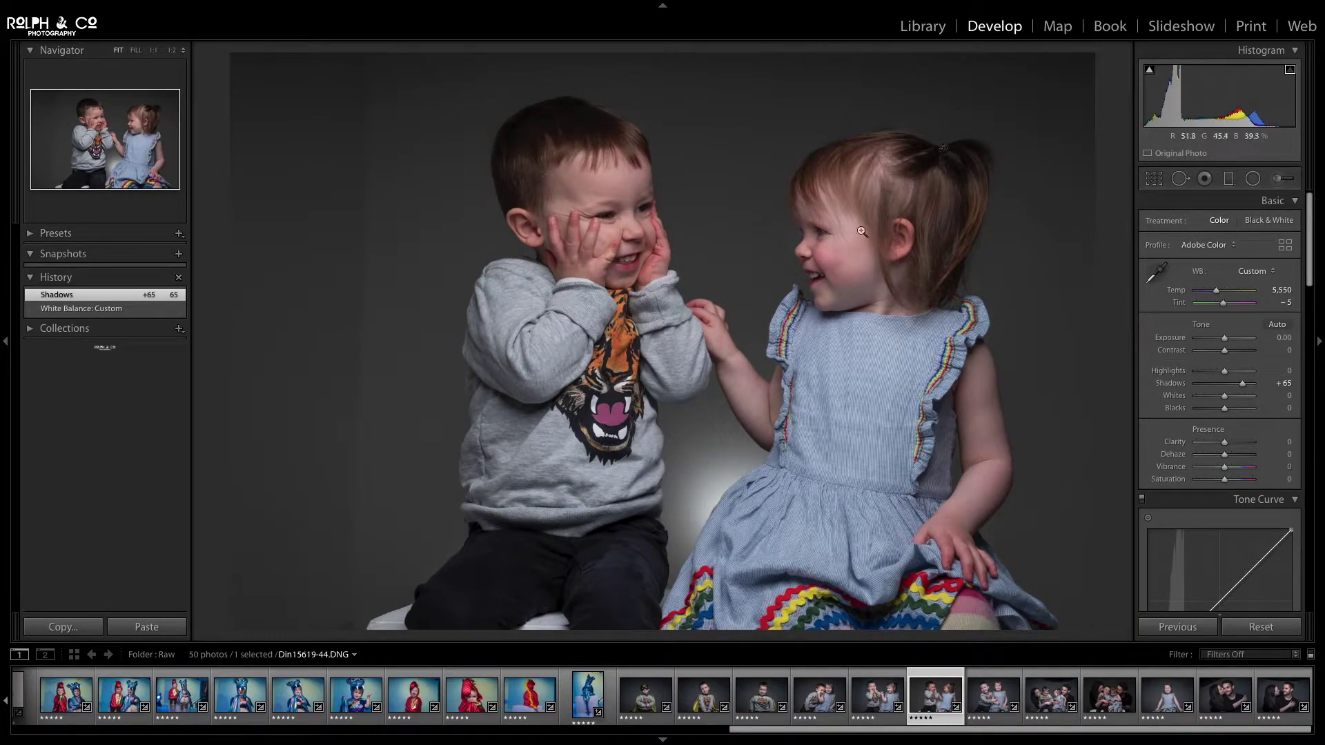
Step: Lower Highlights to -23 and raise Whites to +36
drag(1225, 374, 1221, 373)
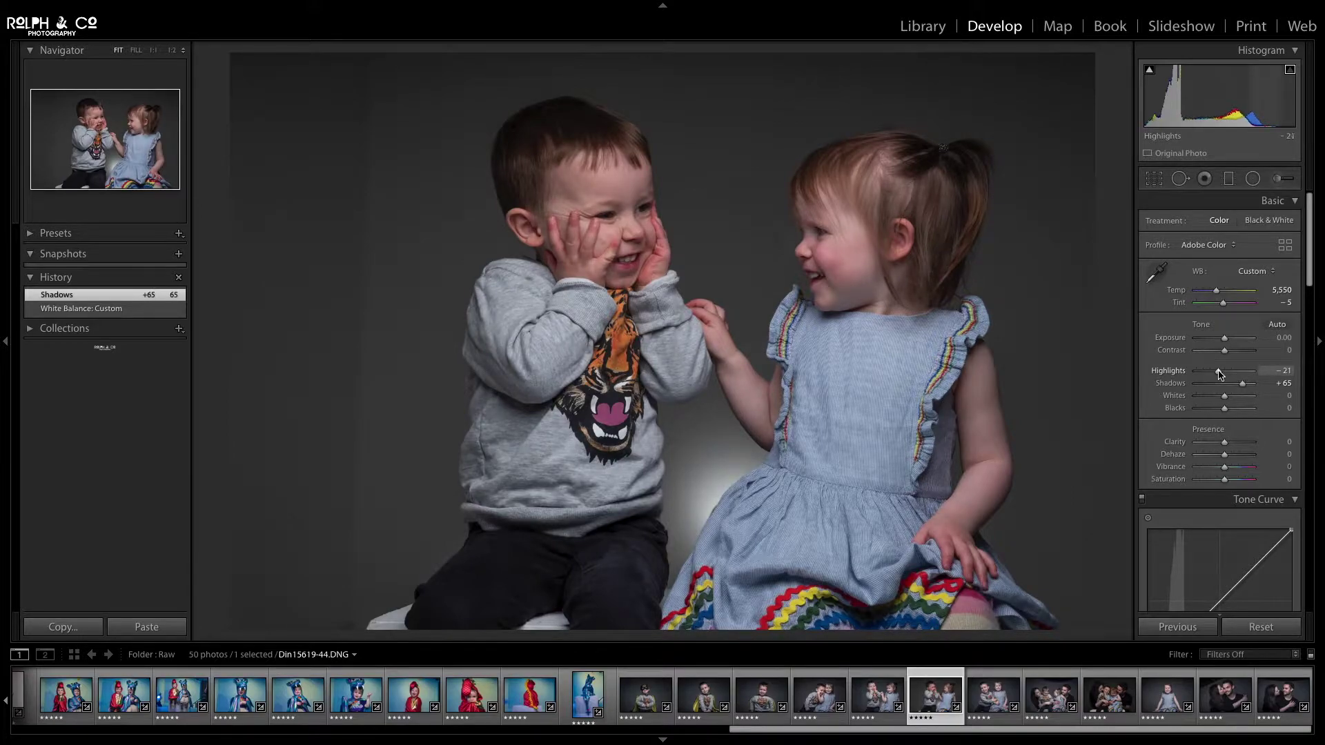
drag(1220, 374, 1219, 374)
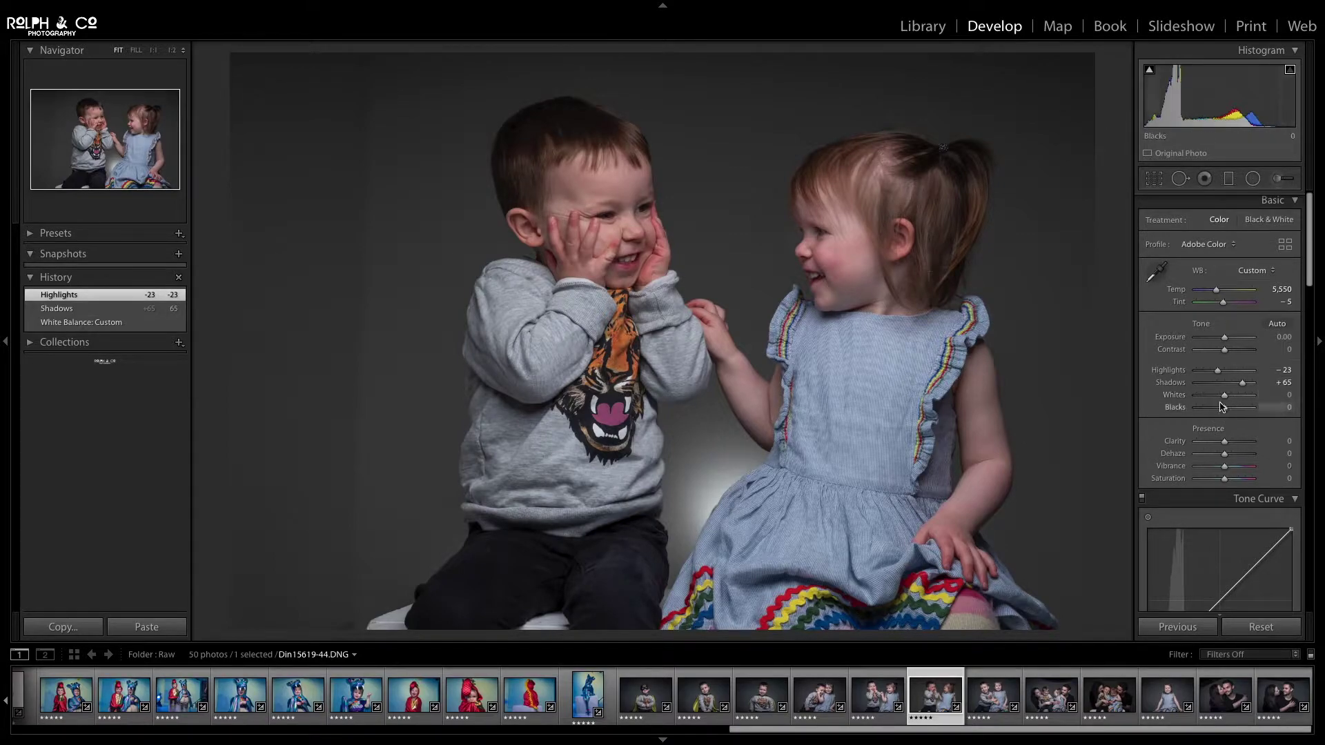
drag(1226, 399, 1236, 399)
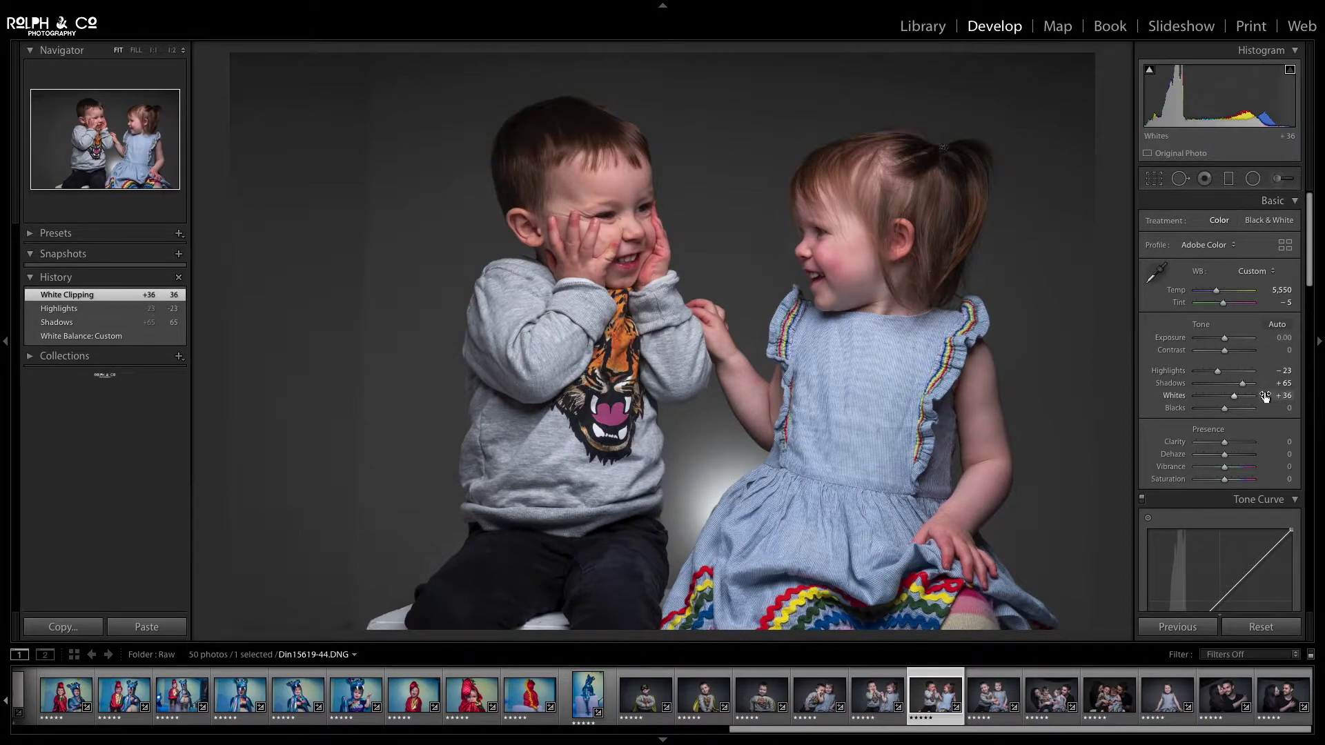
Step: Lower Blacks to -21 and raise Shadows to +69, checking the boy's dark hair
drag(1225, 412, 1220, 412)
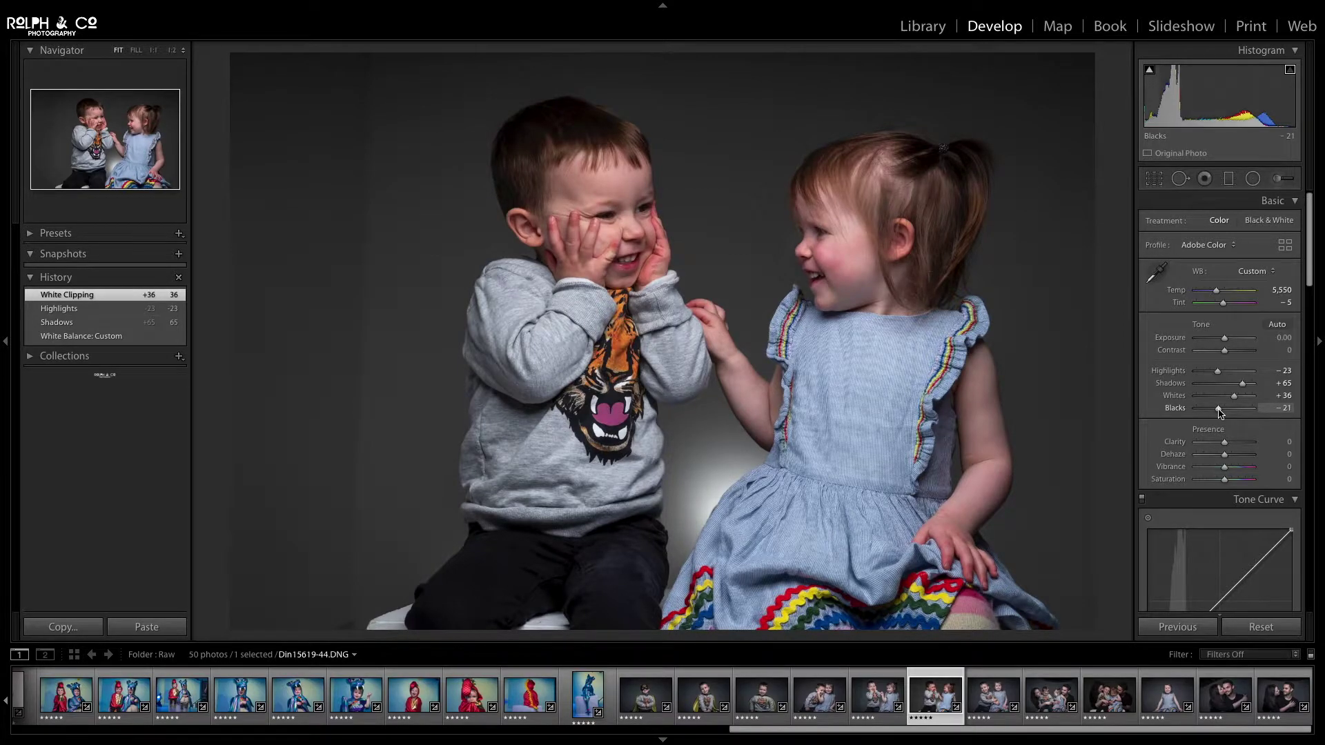
drag(1219, 412, 1219, 411)
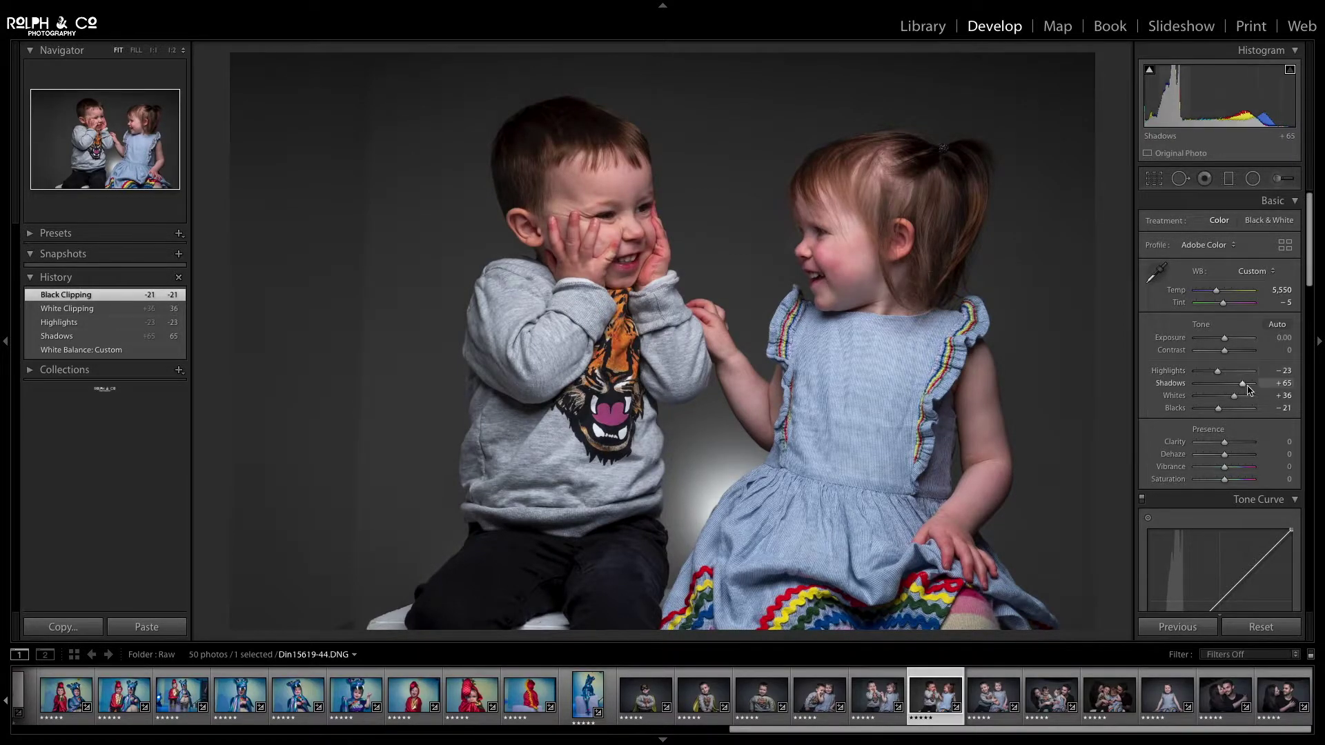
drag(1245, 388, 1247, 388)
drag(579, 109, 746, 234)
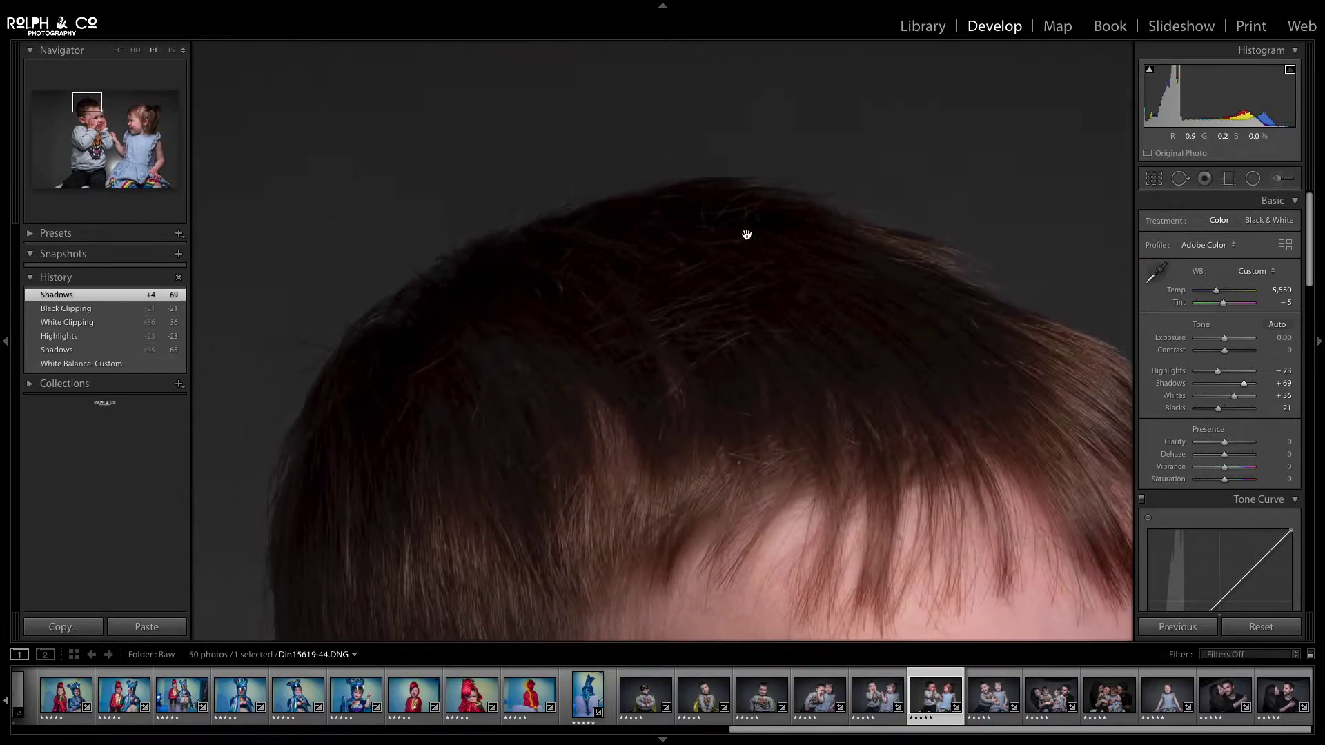
click(876, 326)
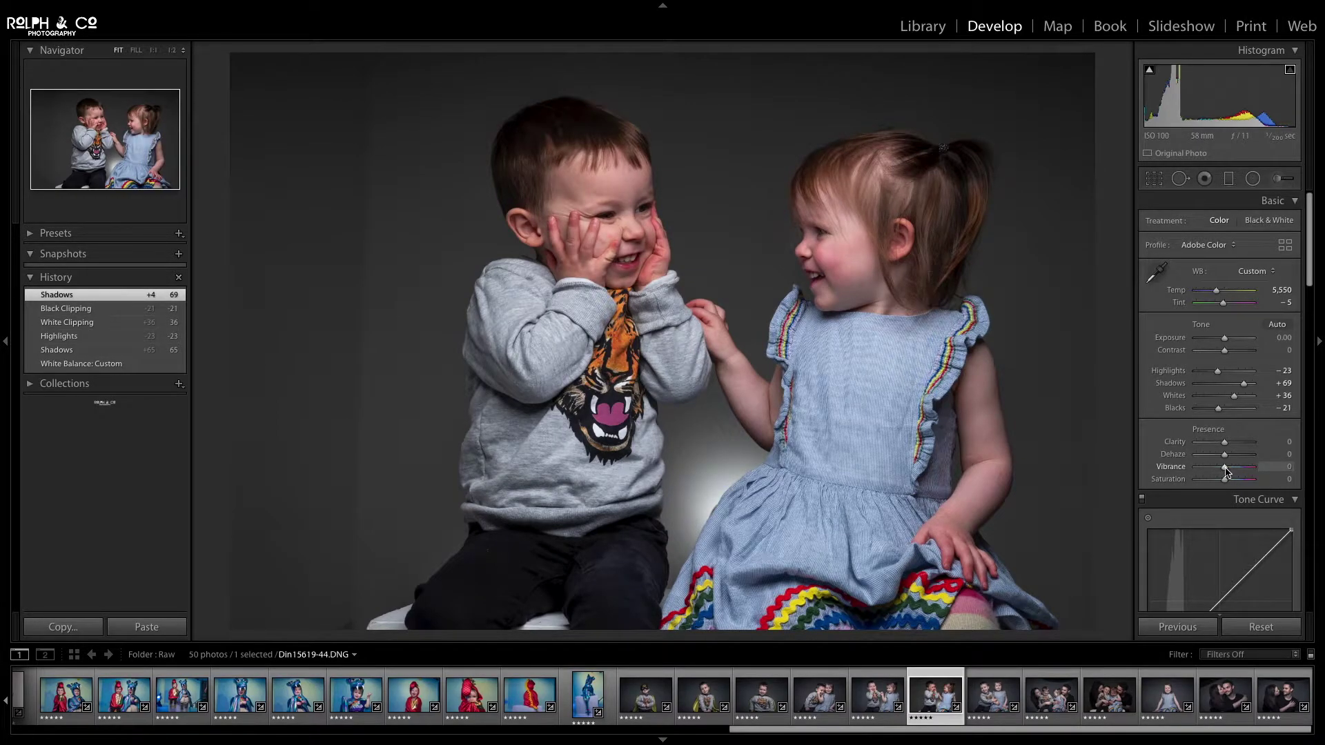
Step: Set Vibrance to +26 and Saturation to -13
drag(1225, 468, 1222, 485)
Step: Set the Sharpening Amount to 75 and check the sharpness of the children's faces
scroll(1249, 487, down, 10)
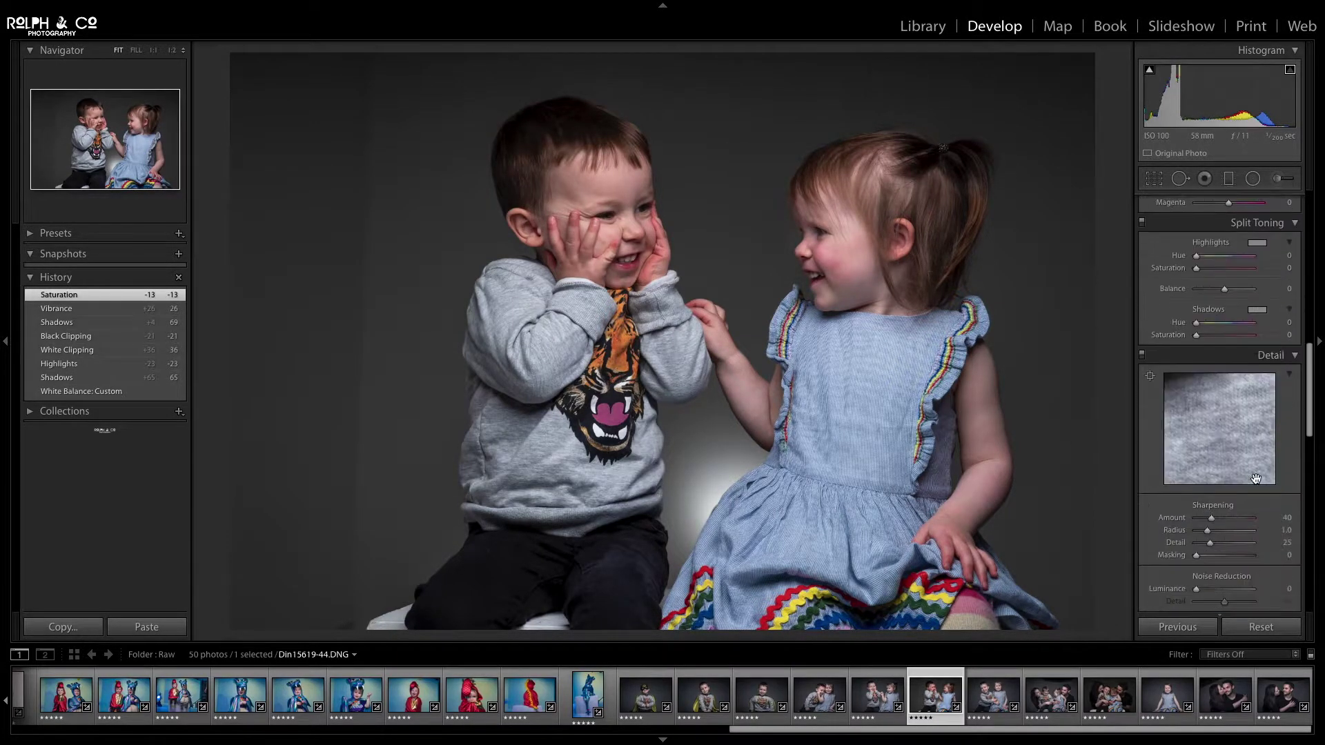
scroll(1255, 479, down, 1)
click(1286, 488)
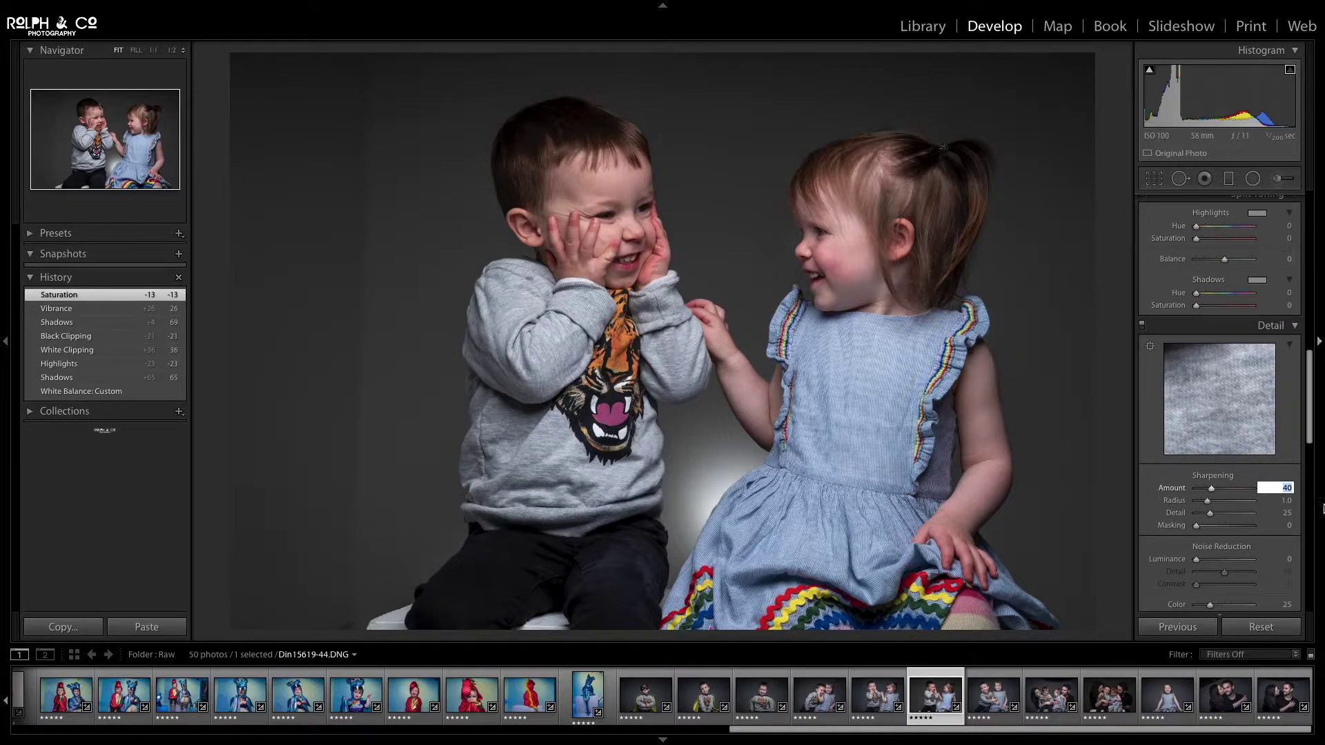
text(75)
key(Return)
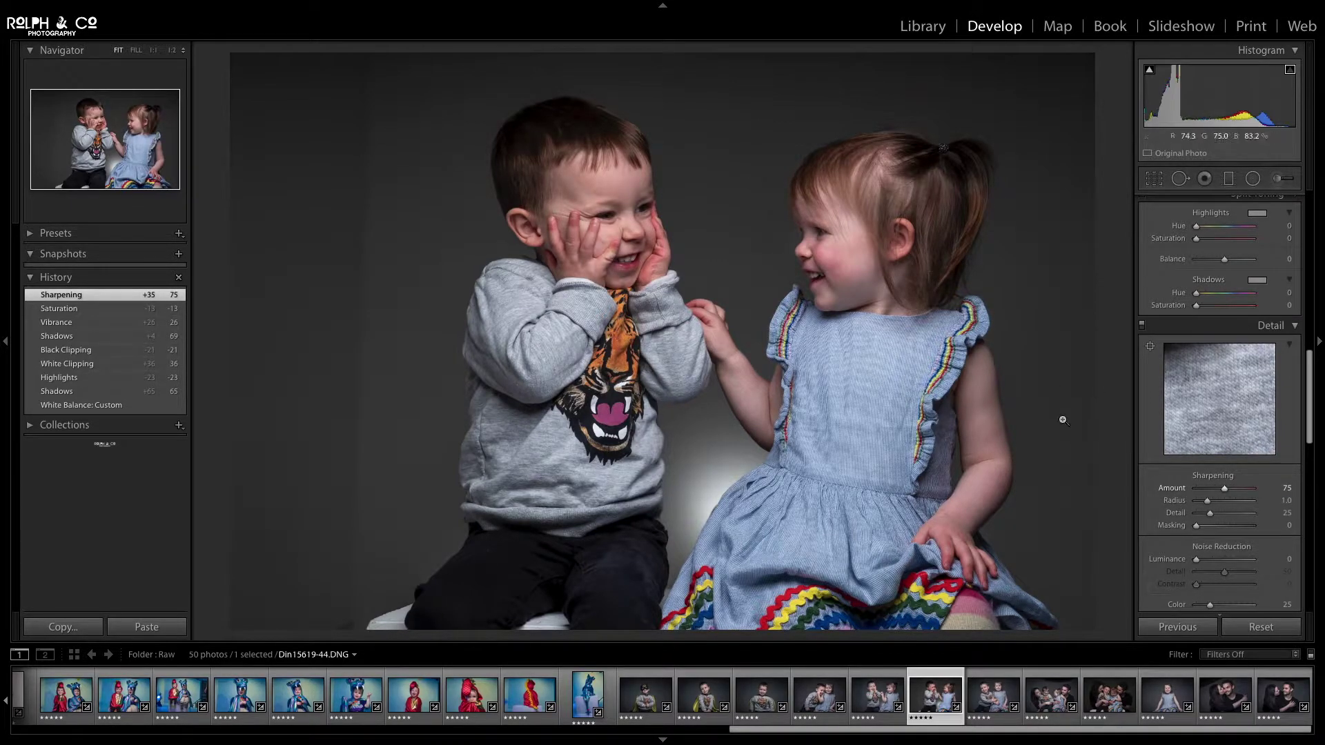
click(826, 242)
drag(822, 242, 921, 299)
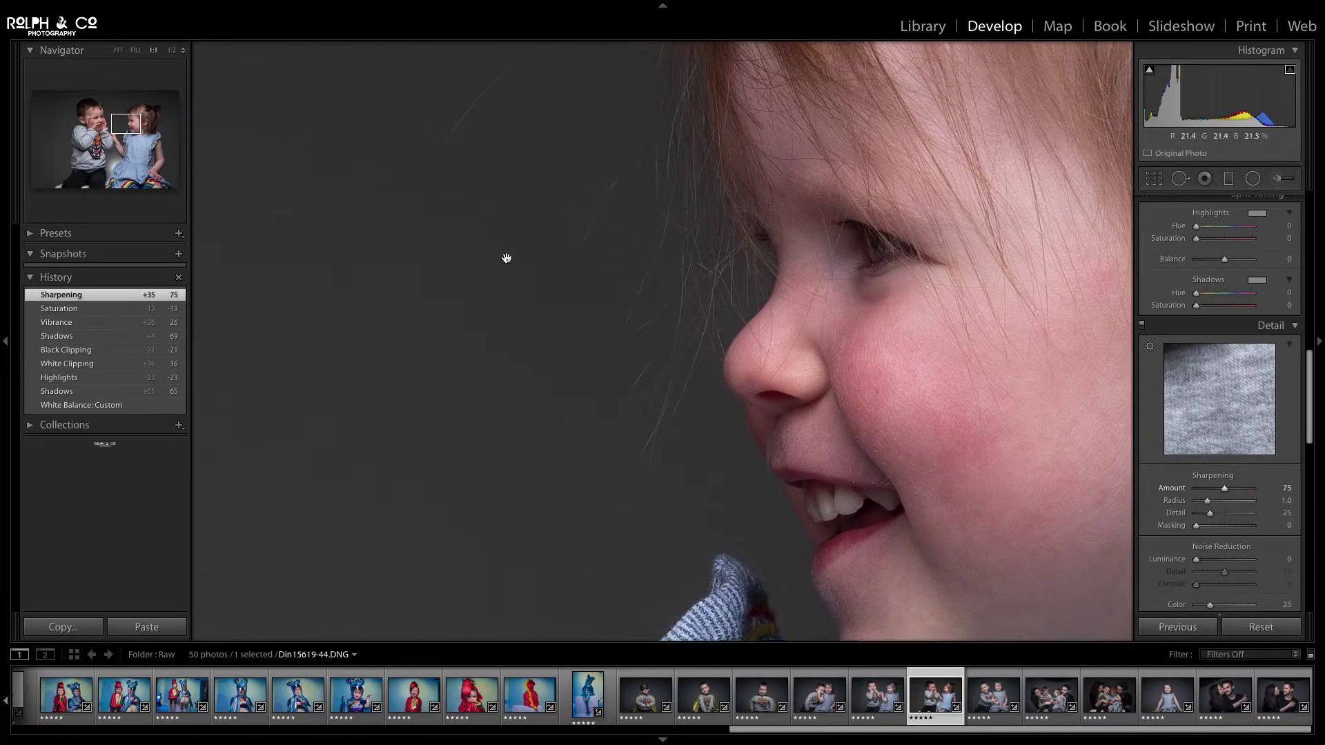
drag(508, 260, 1041, 349)
drag(574, 276, 782, 297)
click(782, 297)
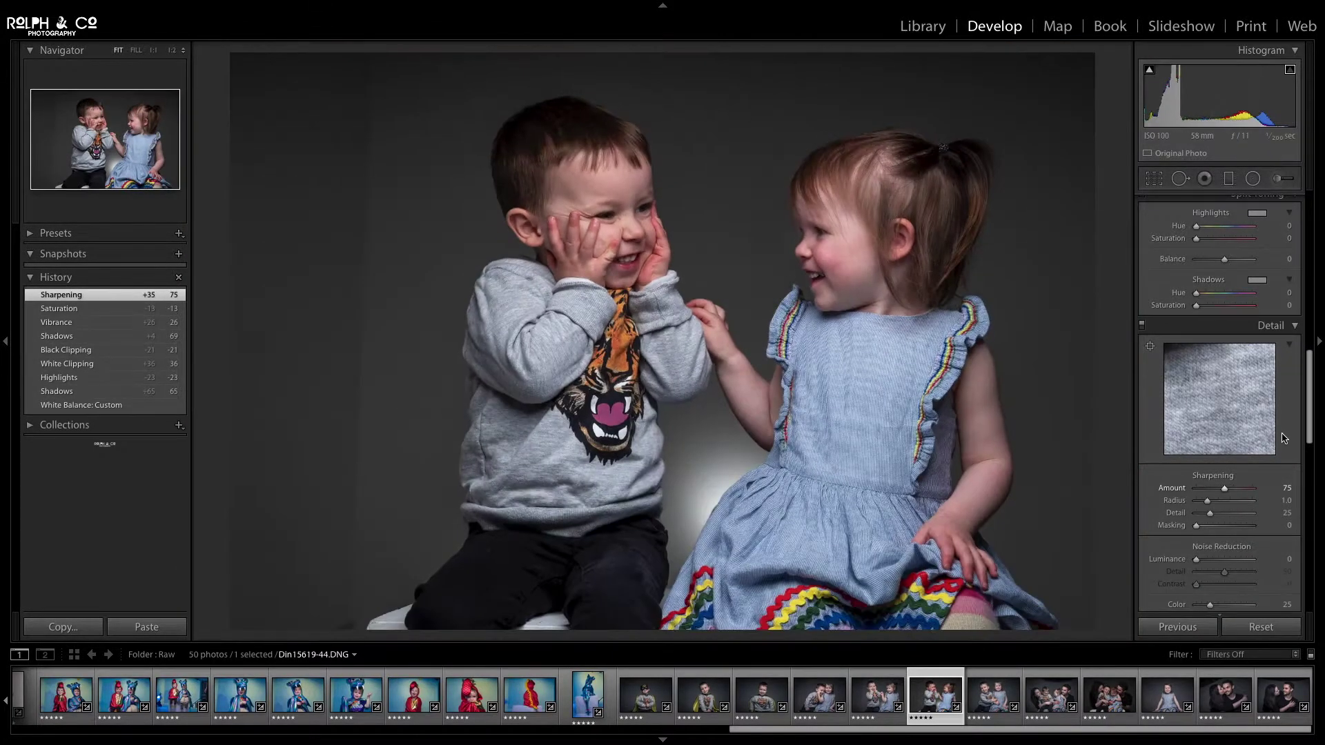
Step: Set HSL Luminance to Red +20, Orange +14, Yellow +4, Purple +9 and Magenta +18, and compare the photo with and without color adjustments
scroll(1280, 445, up, 6)
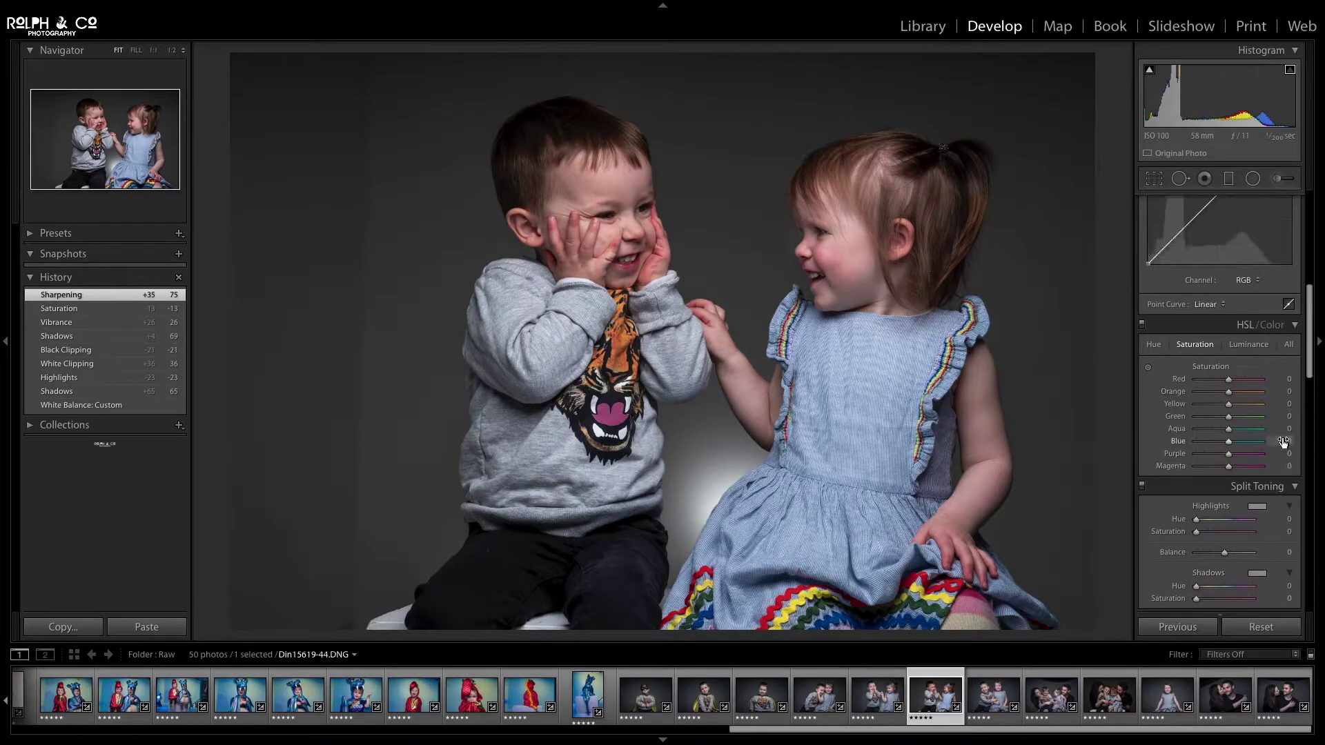
scroll(1282, 445, up, 1)
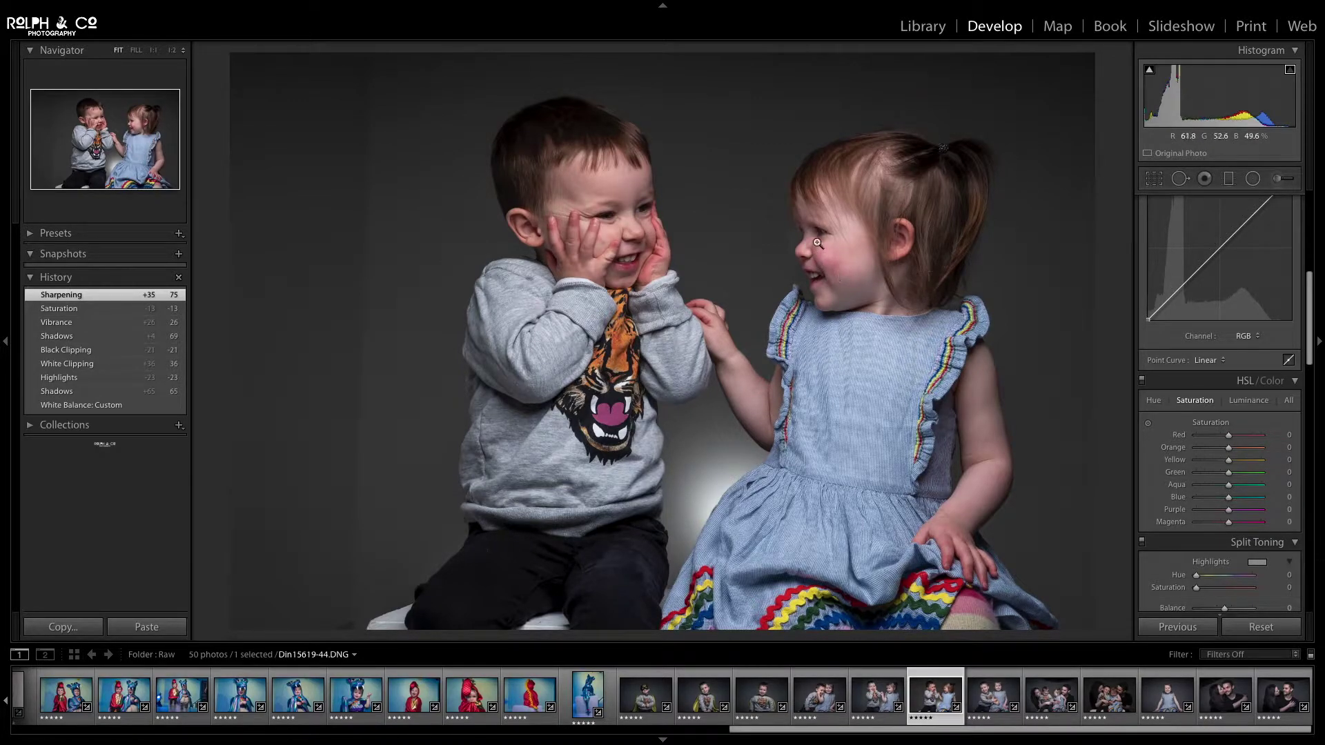
click(1248, 401)
drag(1229, 436, 1236, 452)
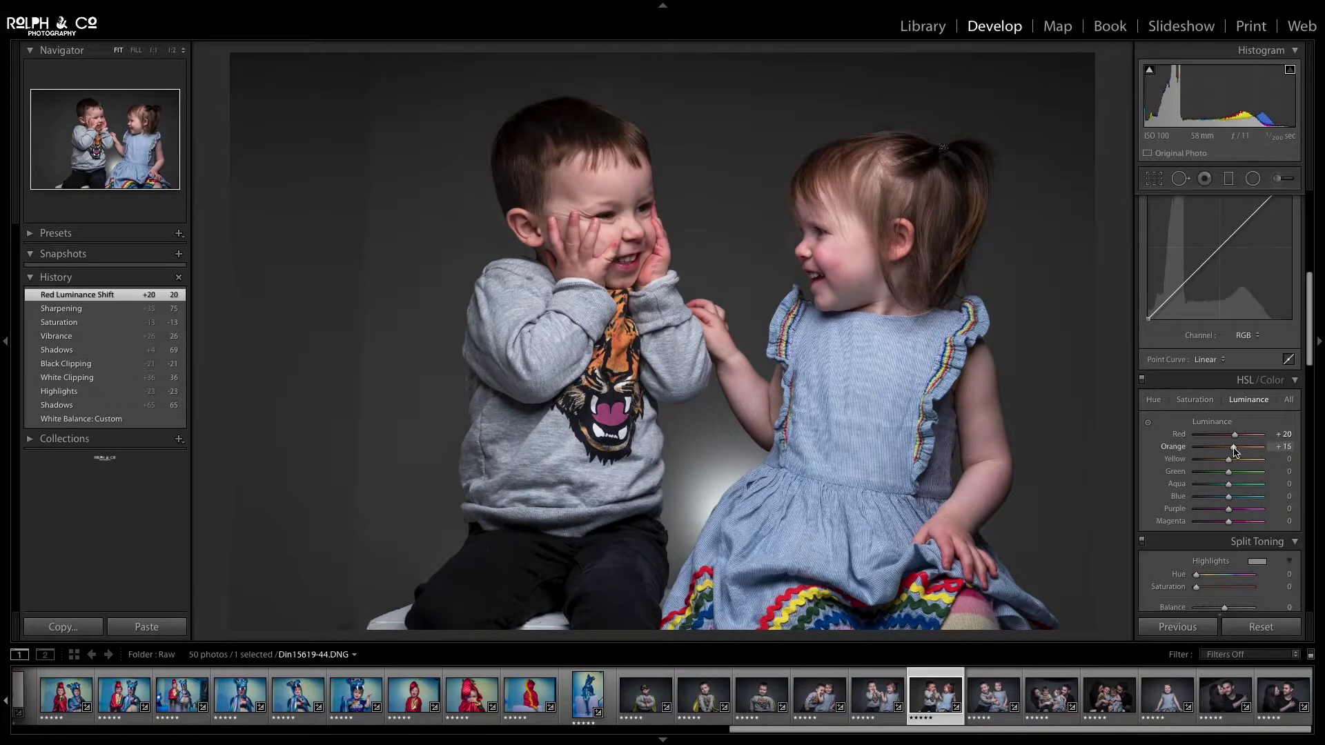
drag(1229, 523, 1236, 513)
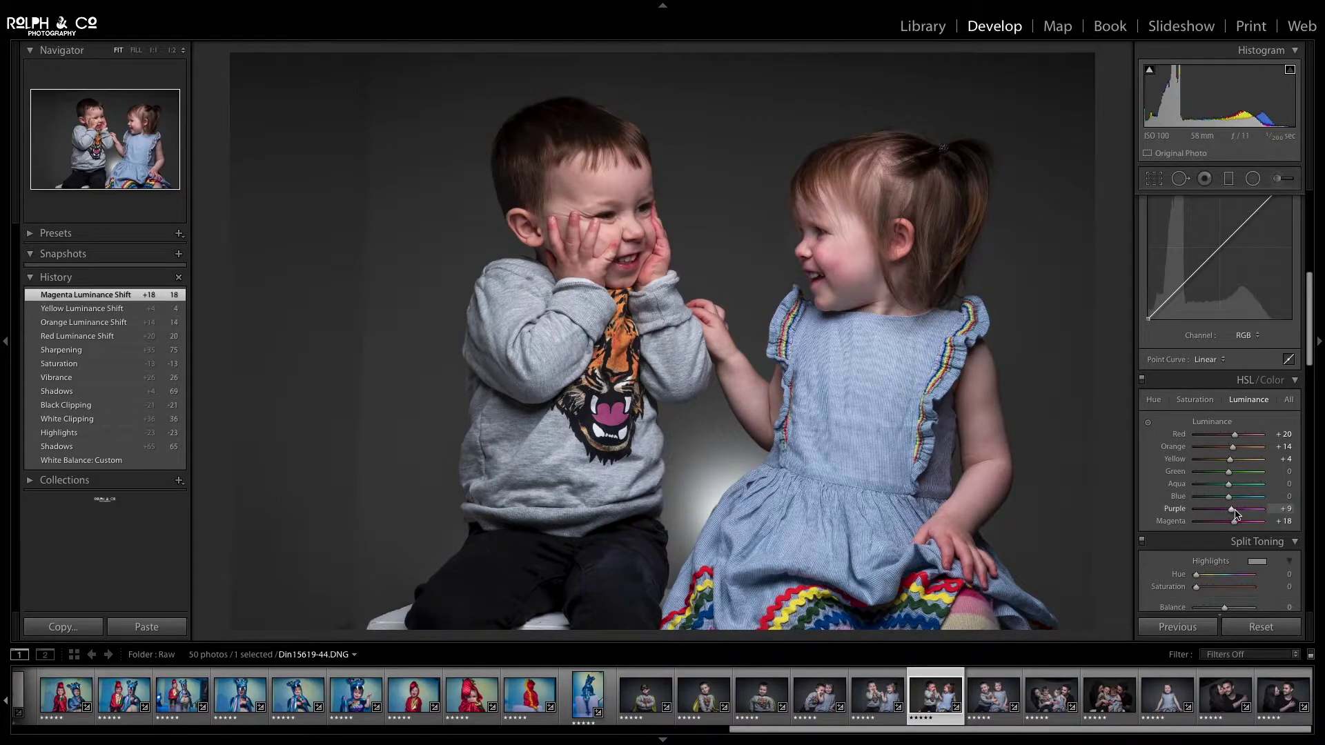
click(1141, 380)
click(1141, 379)
click(1141, 379)
click(1141, 379)
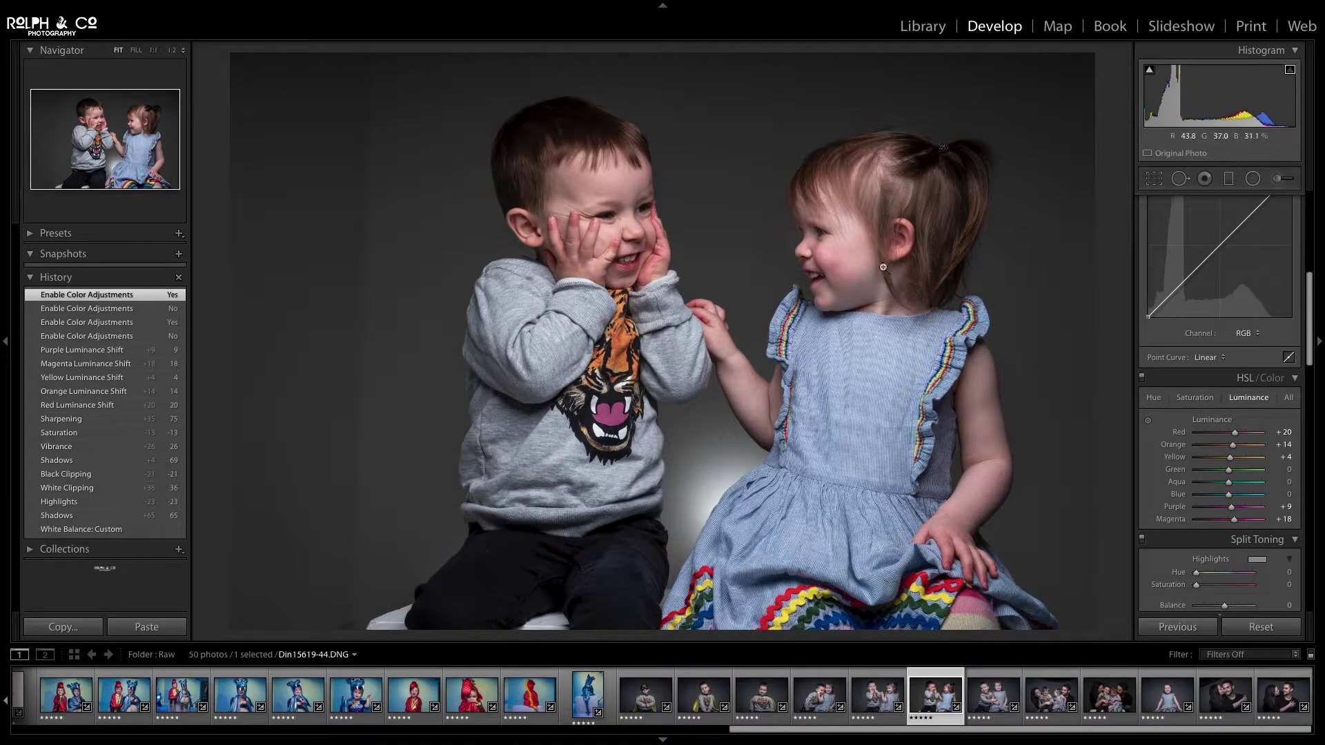
Step: Set HSL Saturation to Red -12, Orange -7, Purple -7 and Magenta -11, and compare the girl's skin with and without color adjustments
click(1194, 398)
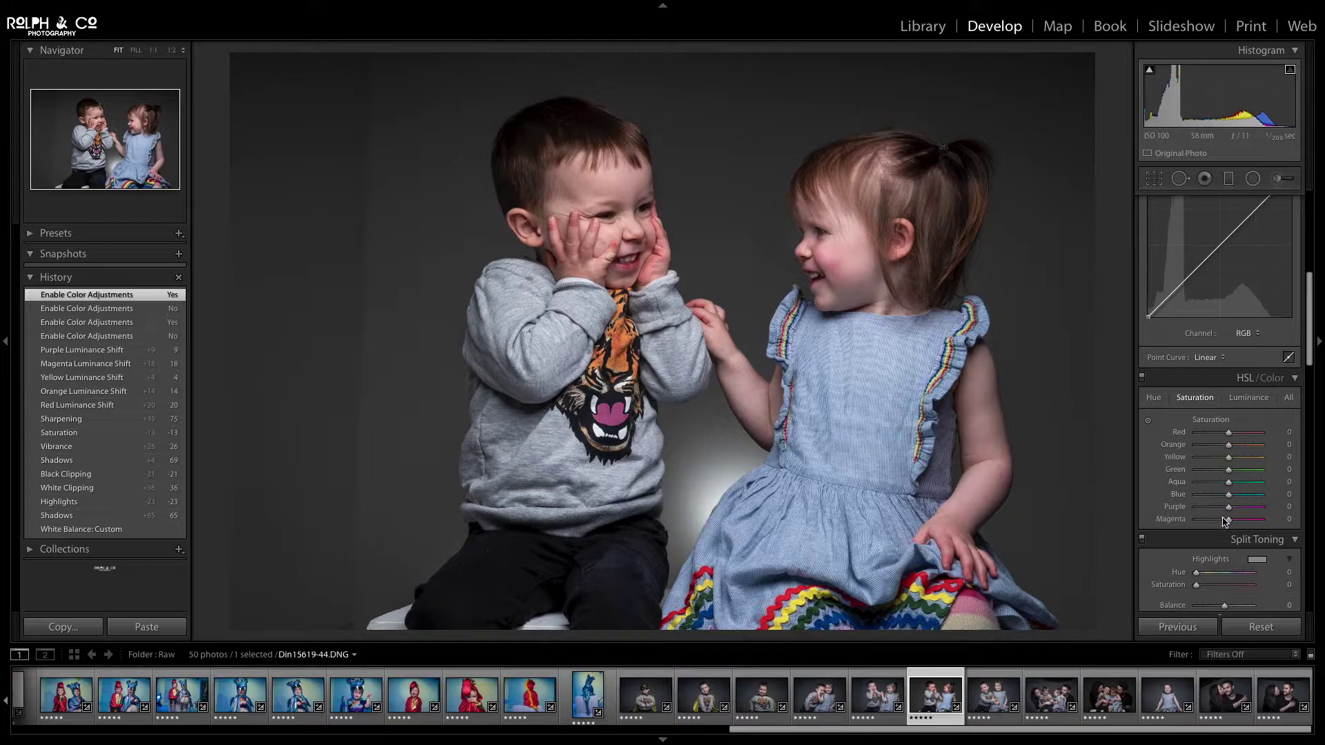
drag(1228, 520, 1227, 510)
drag(1225, 435, 1229, 445)
click(837, 259)
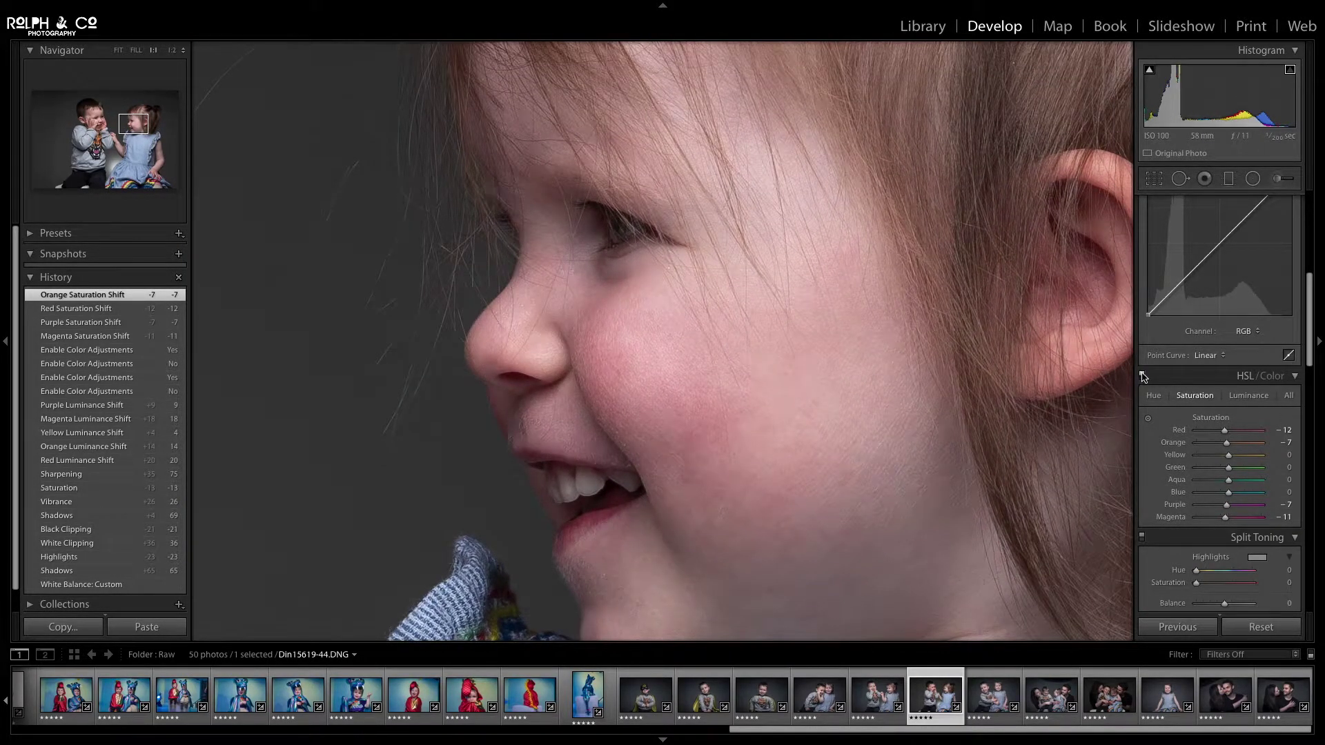
click(1142, 376)
click(1143, 376)
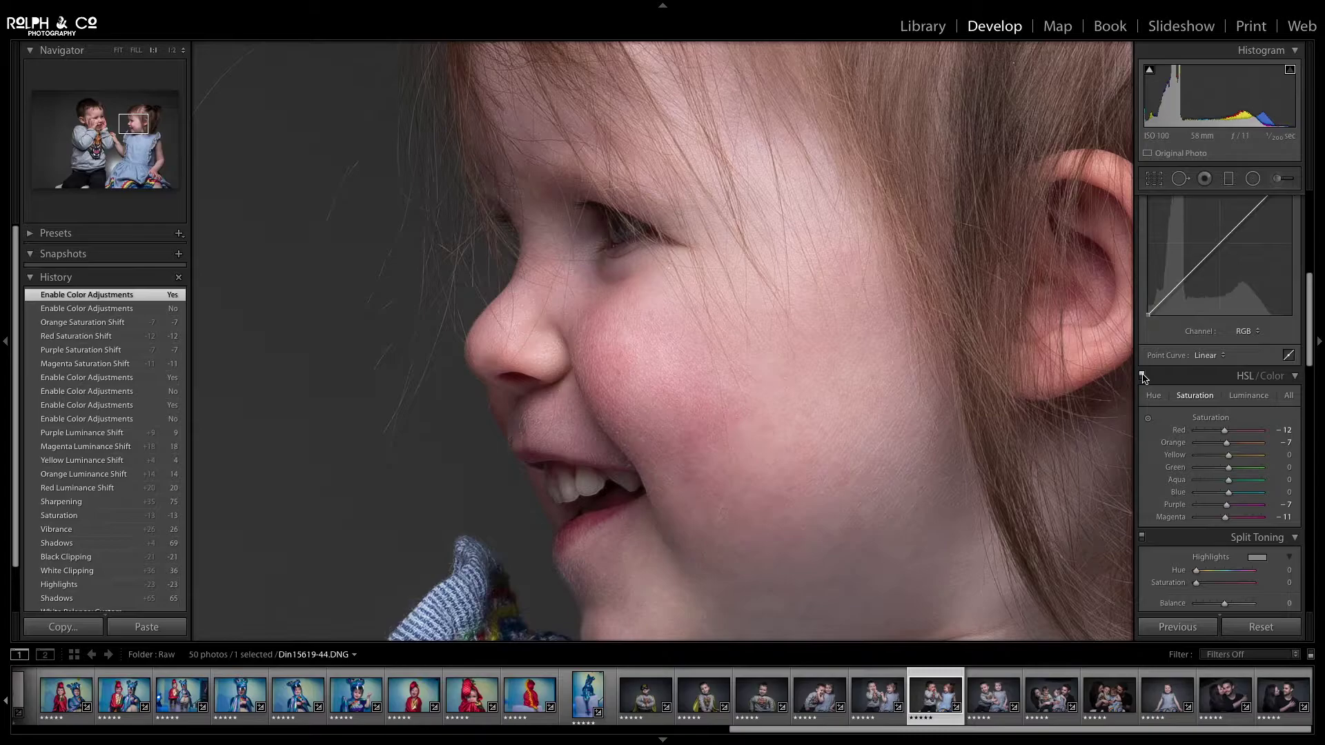
click(1142, 376)
click(1142, 376)
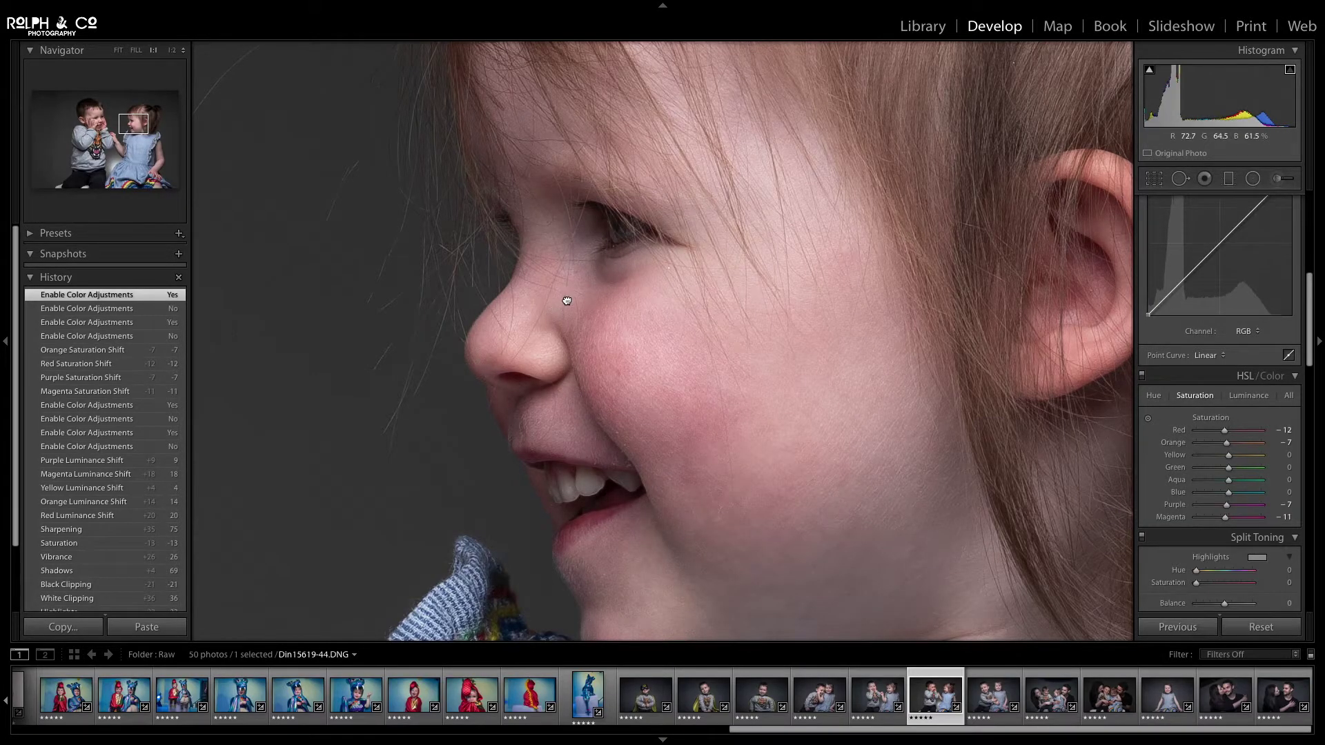
click(566, 301)
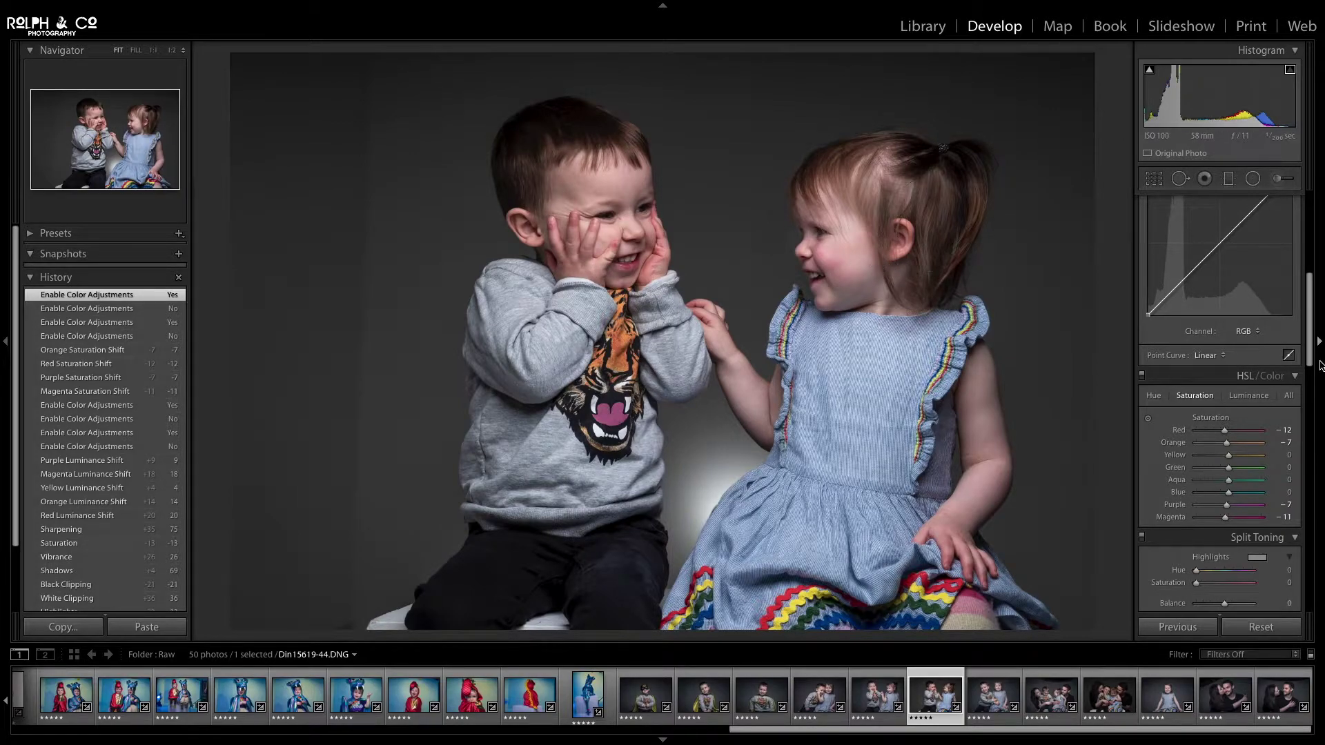
Step: Apply a warm Split Toning colour to the highlights with Hue 42 and Saturation 13
scroll(1230, 449, down, 3)
scroll(1231, 450, down, 2)
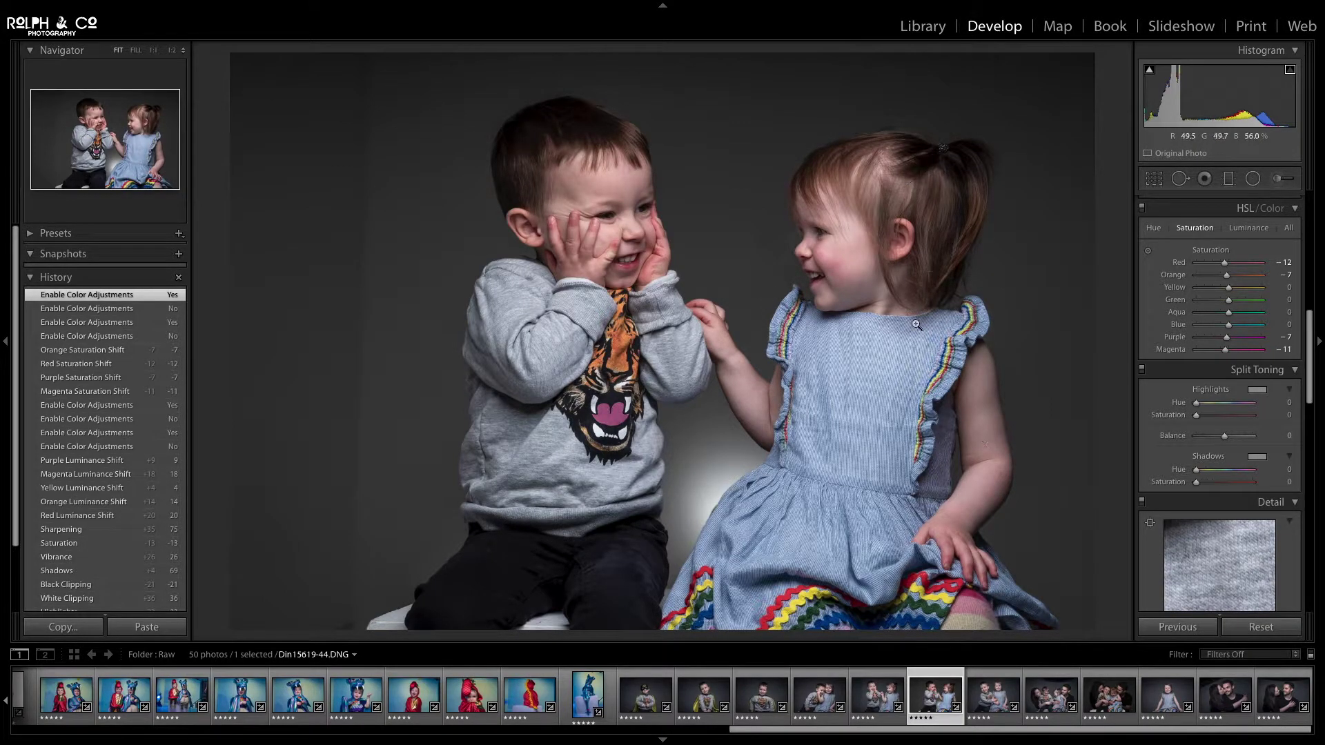
click(1258, 390)
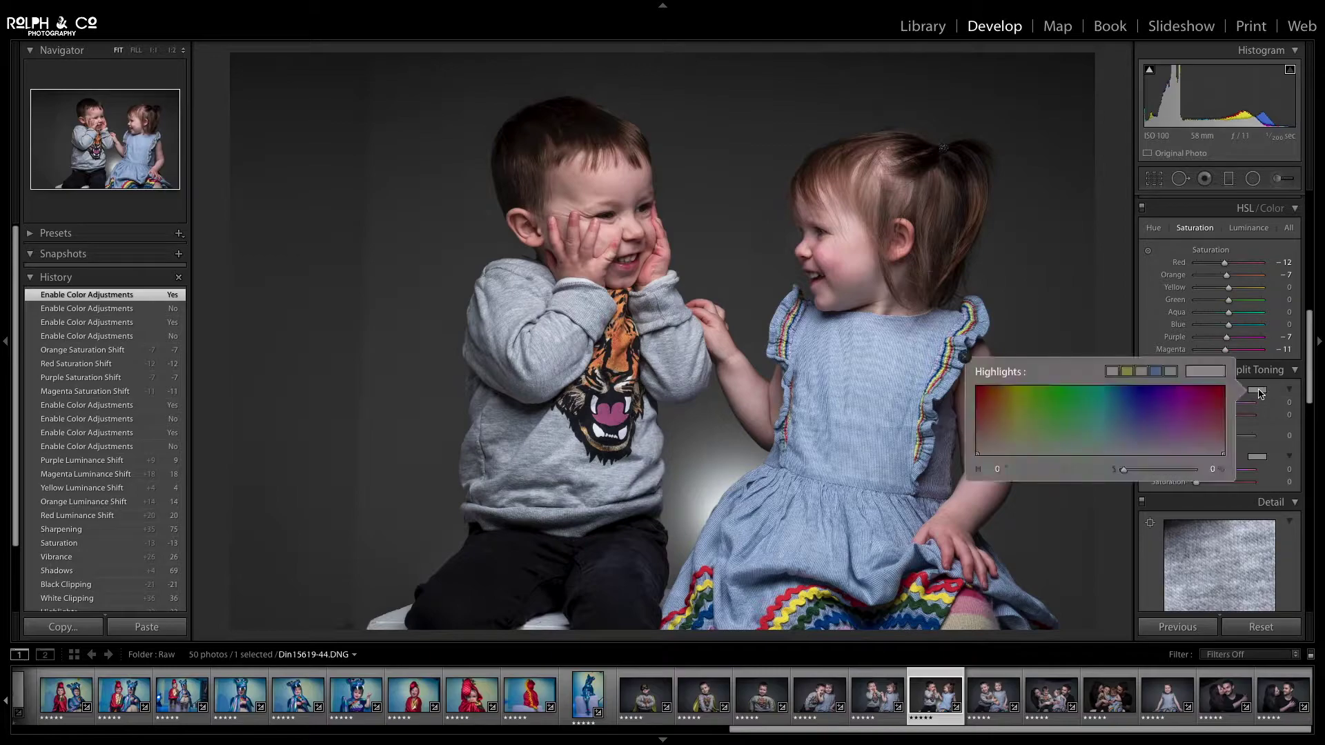
click(1003, 448)
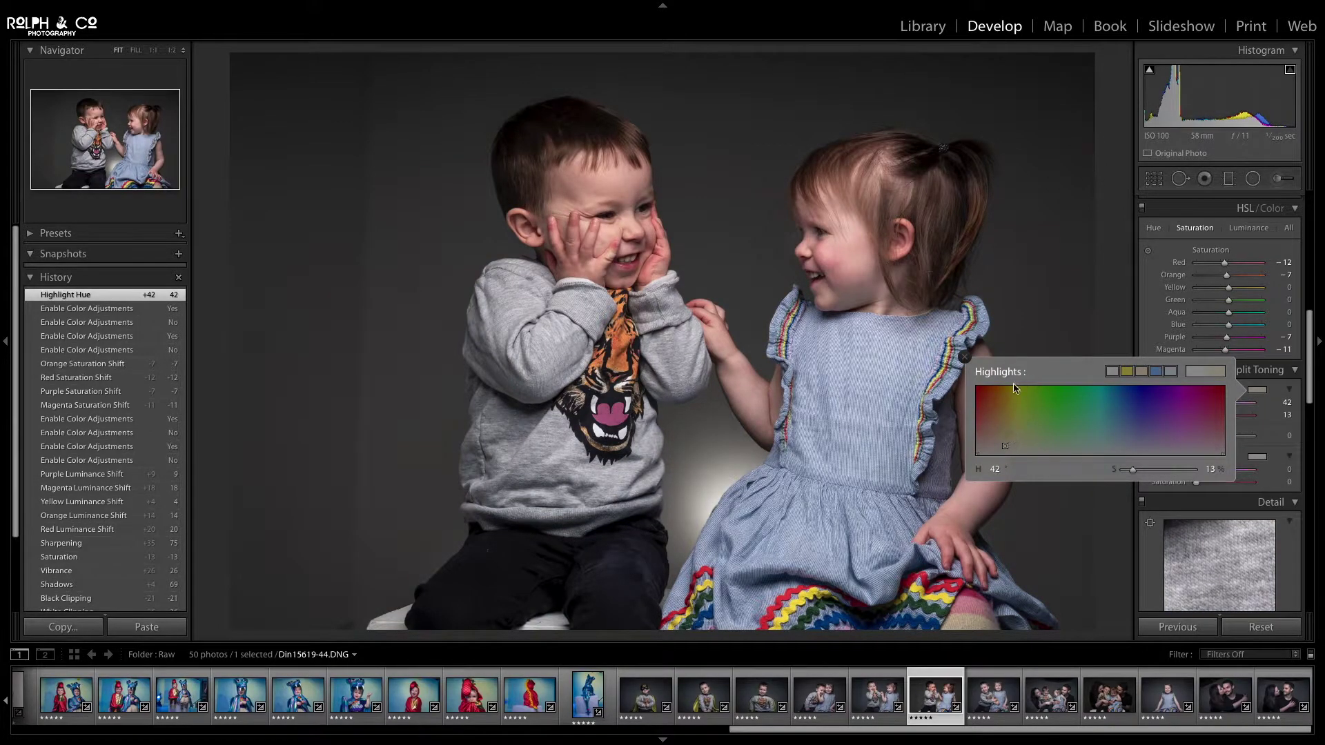
Step: Close the highlights colour picker and compare the photo with and without Split Toning
click(964, 356)
click(1142, 371)
click(1142, 370)
click(1142, 371)
click(1142, 370)
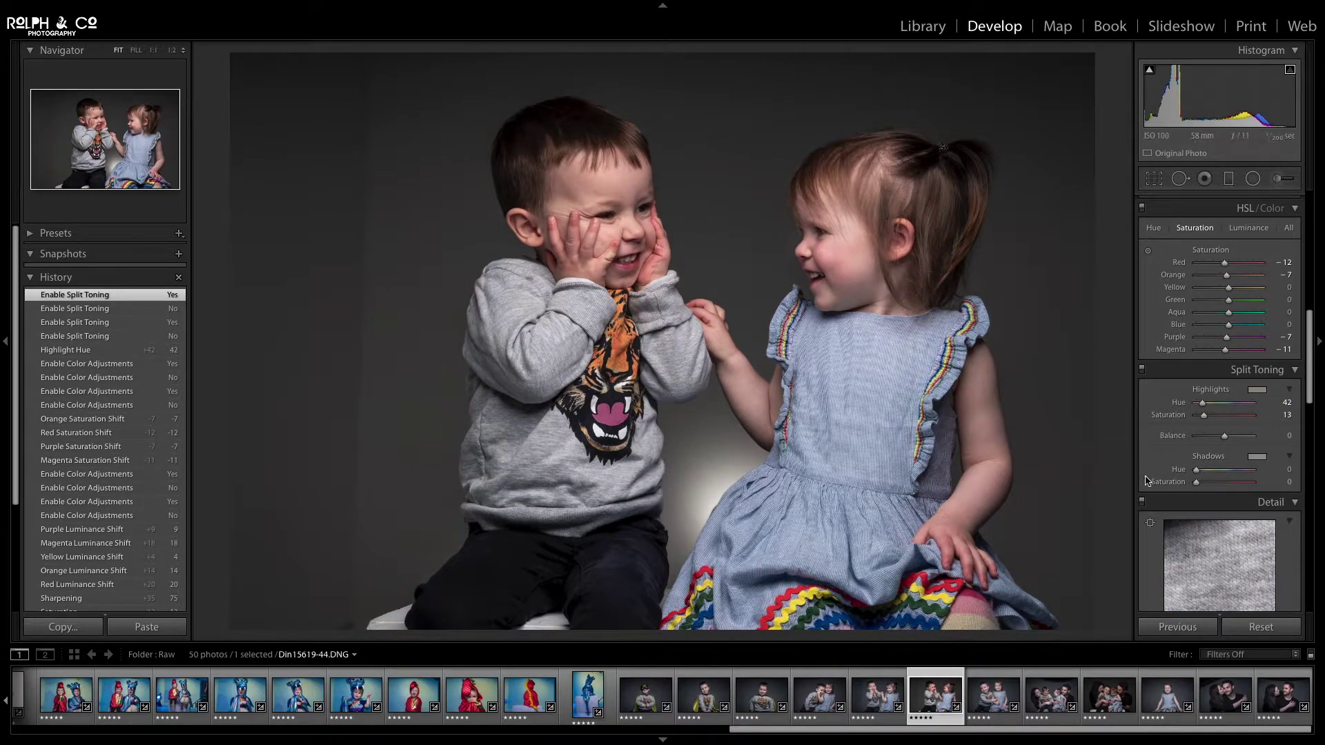
Step: Apply a cool blue Split Toning colour to the shadows with Hue 232 and Saturation 10, and compare the photo with and without it
click(1259, 457)
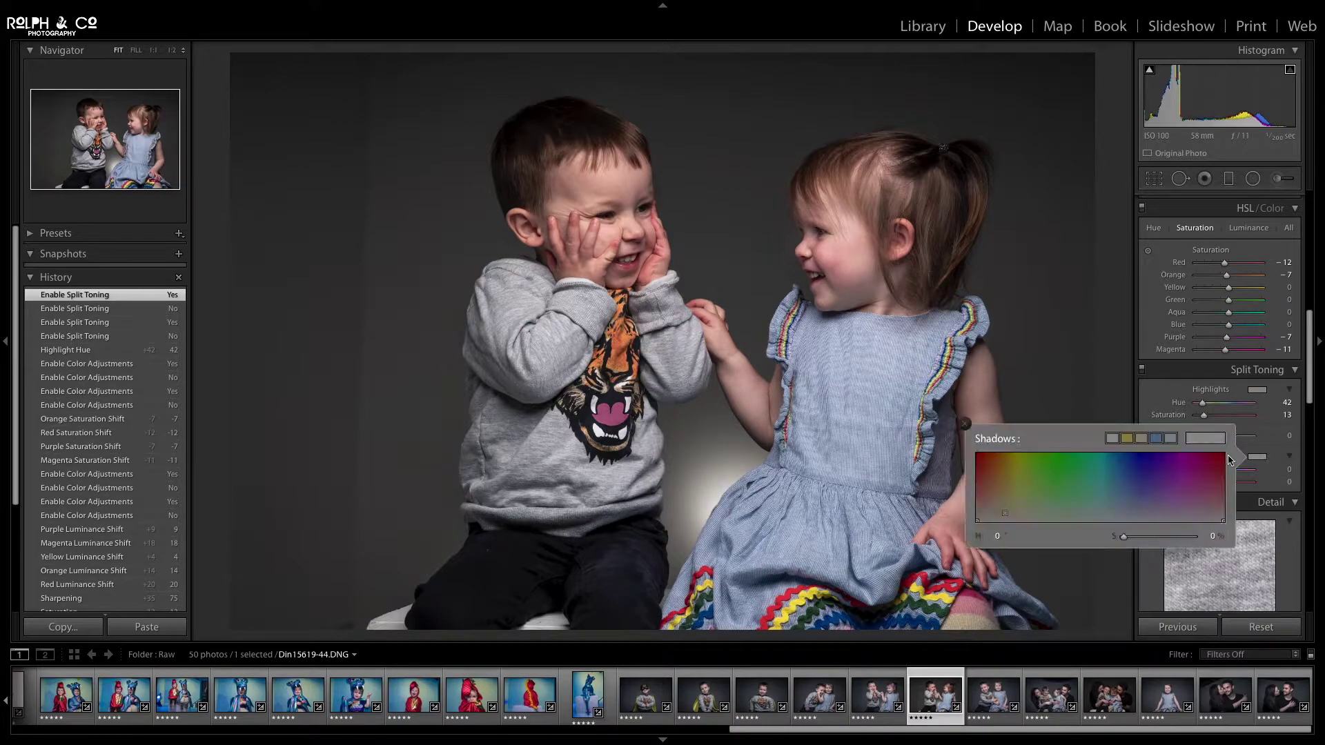
click(1138, 509)
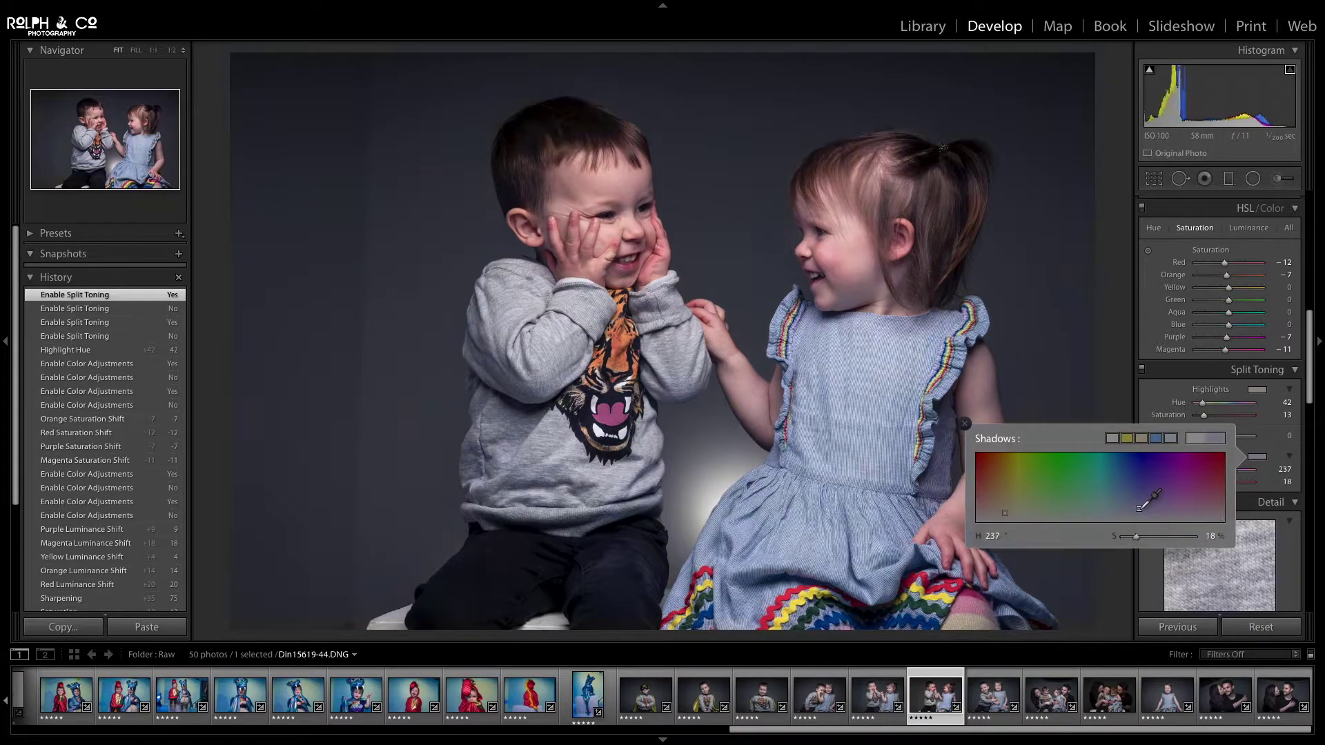
drag(1139, 509, 1138, 510)
drag(1135, 512, 1136, 515)
click(965, 423)
click(1142, 371)
click(1142, 371)
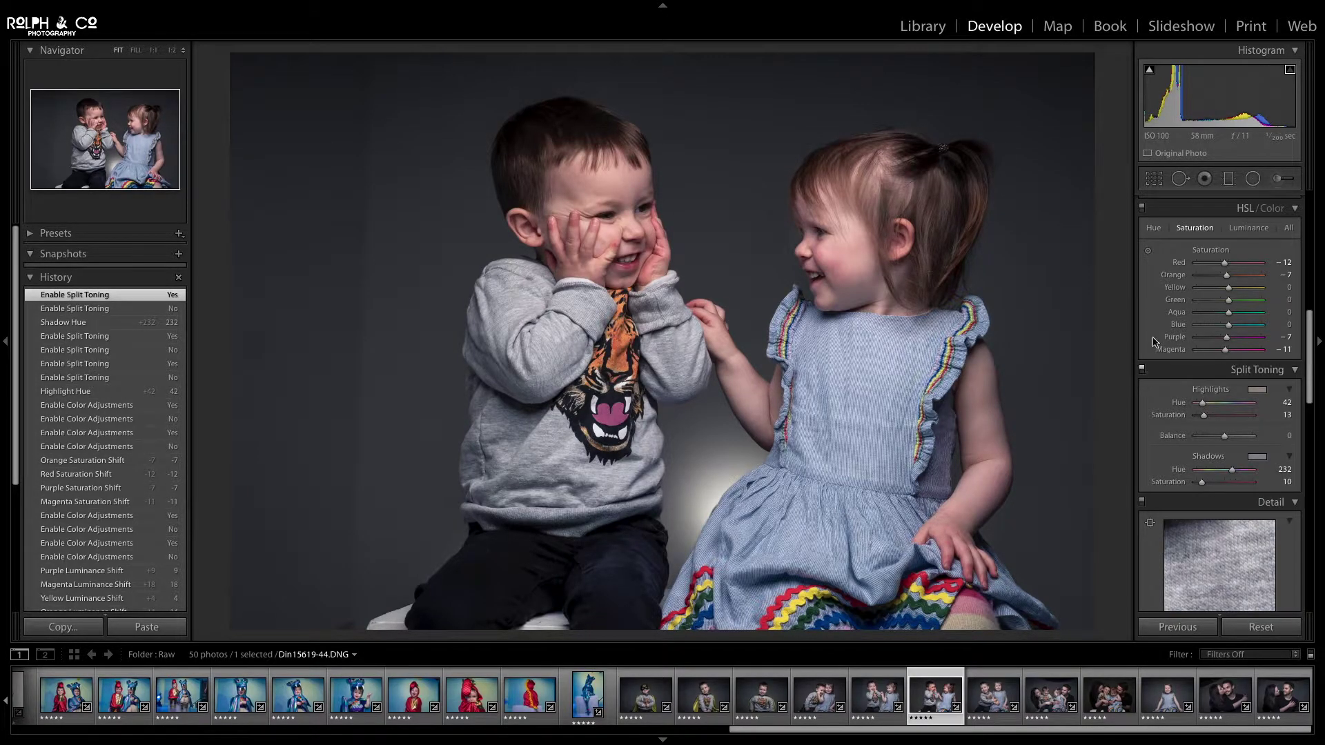
Step: Crop the photo closer around the two children at the original aspect ratio, rotating it to an angle of -2.30
click(1154, 179)
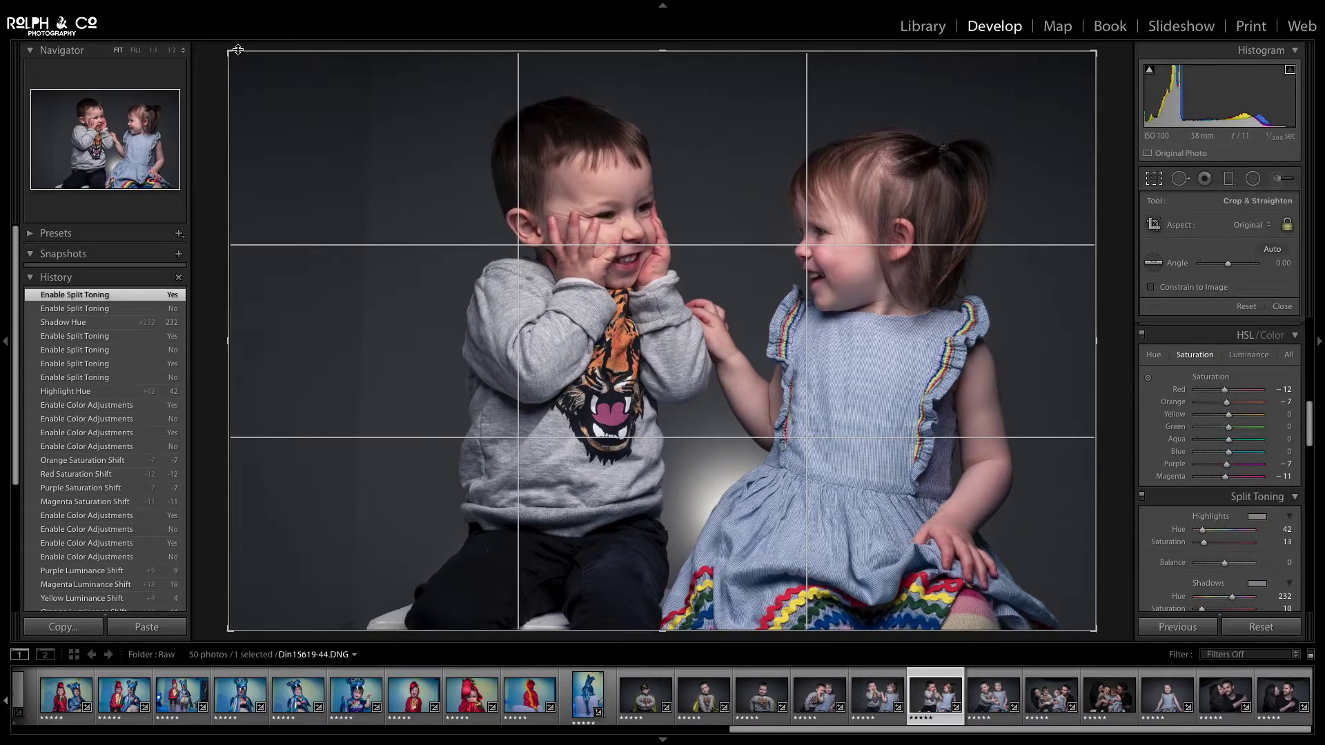
drag(238, 50, 437, 178)
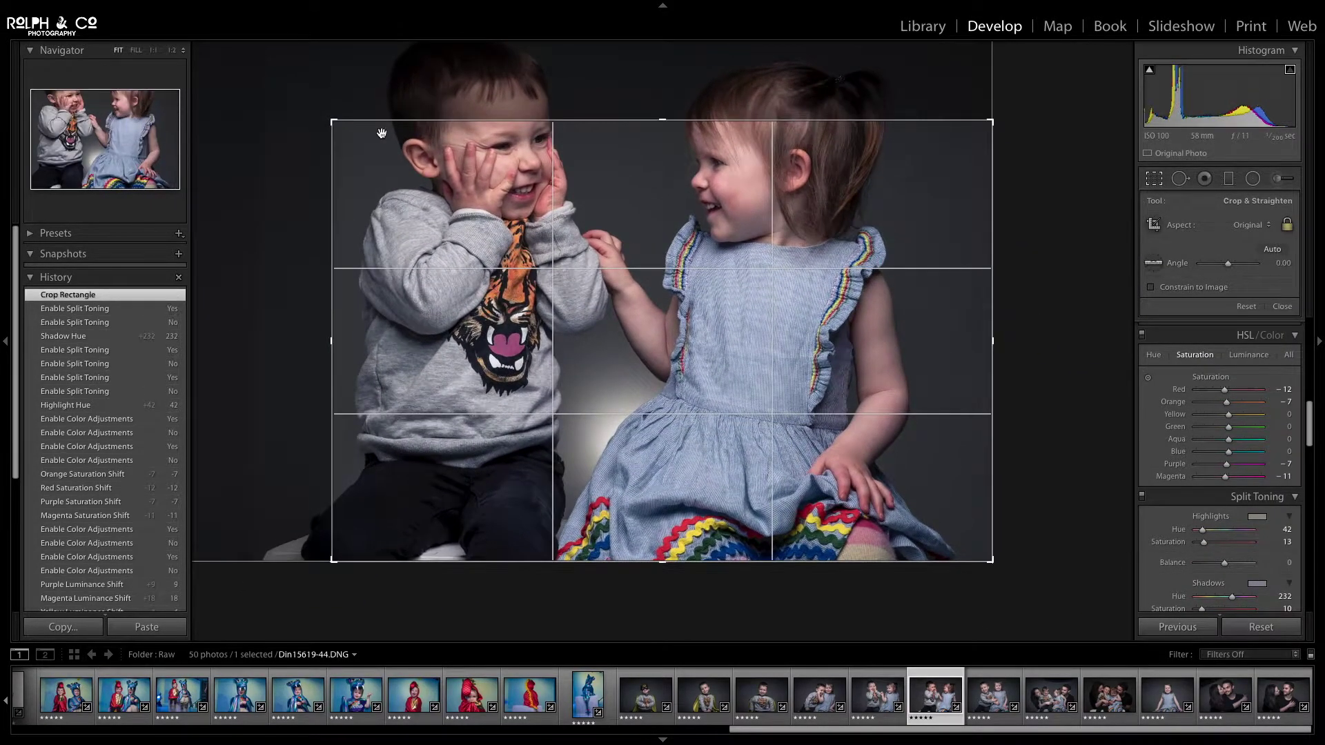
drag(550, 191, 566, 237)
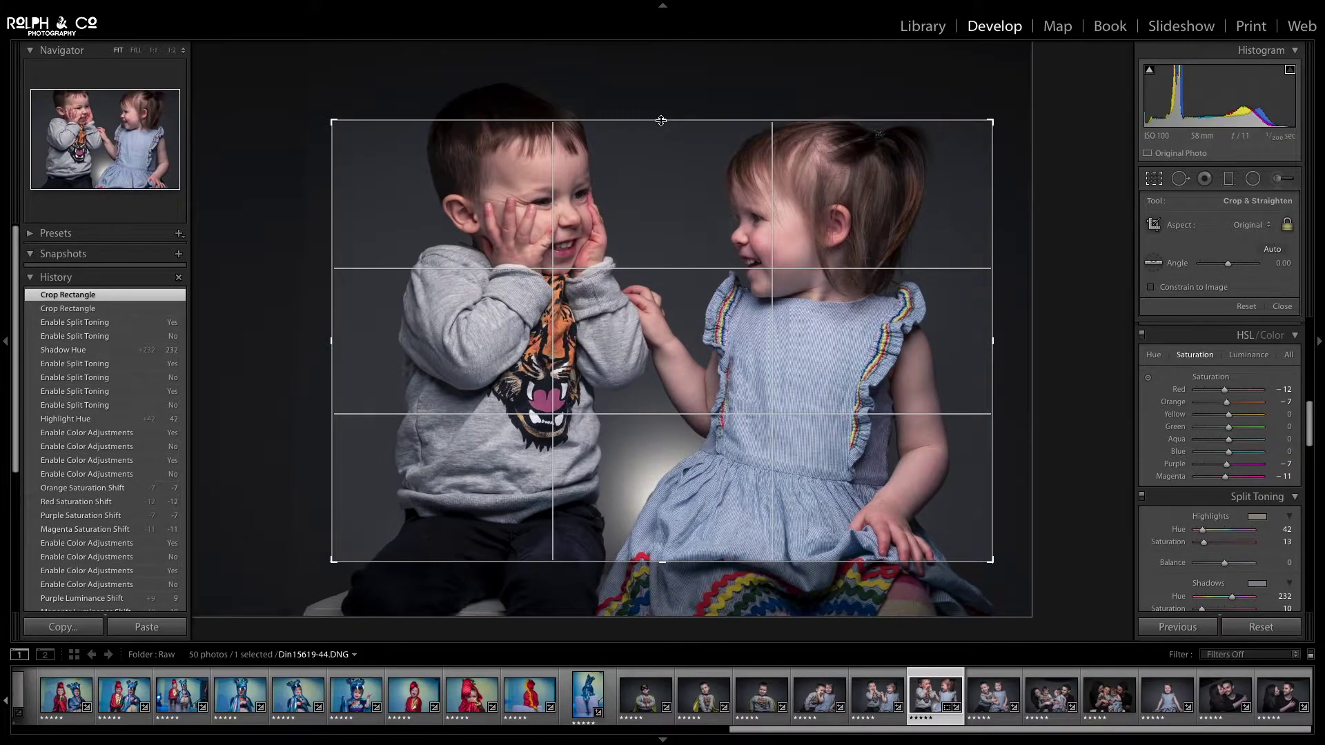
drag(661, 121, 654, 97)
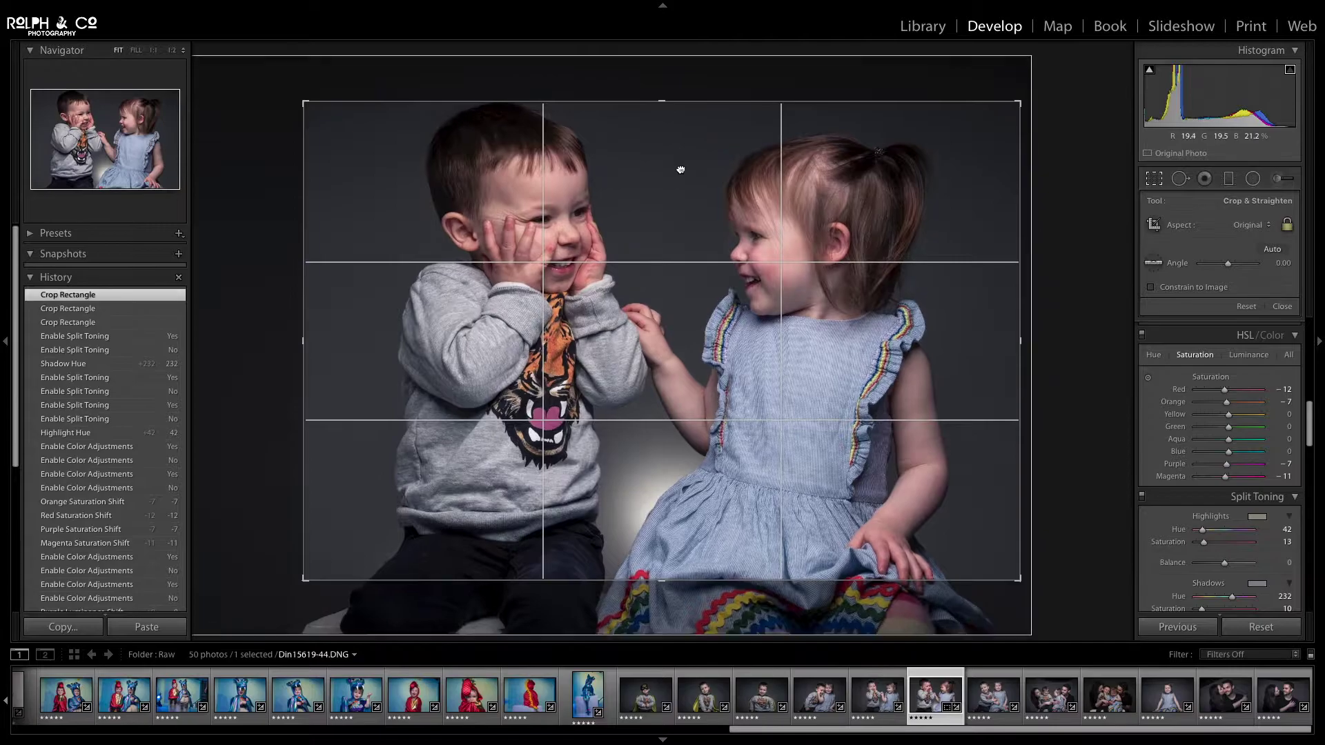
drag(681, 171, 677, 160)
drag(763, 89, 755, 85)
click(705, 166)
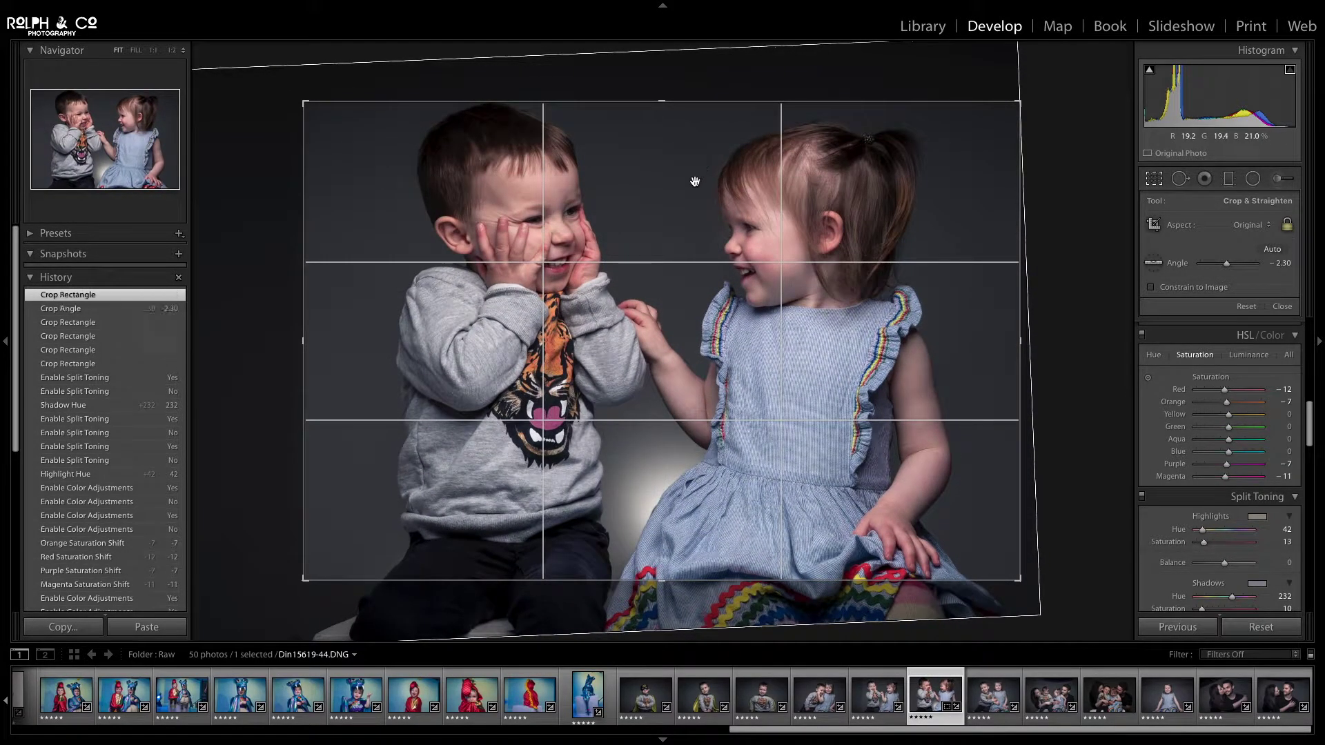
drag(668, 219, 670, 222)
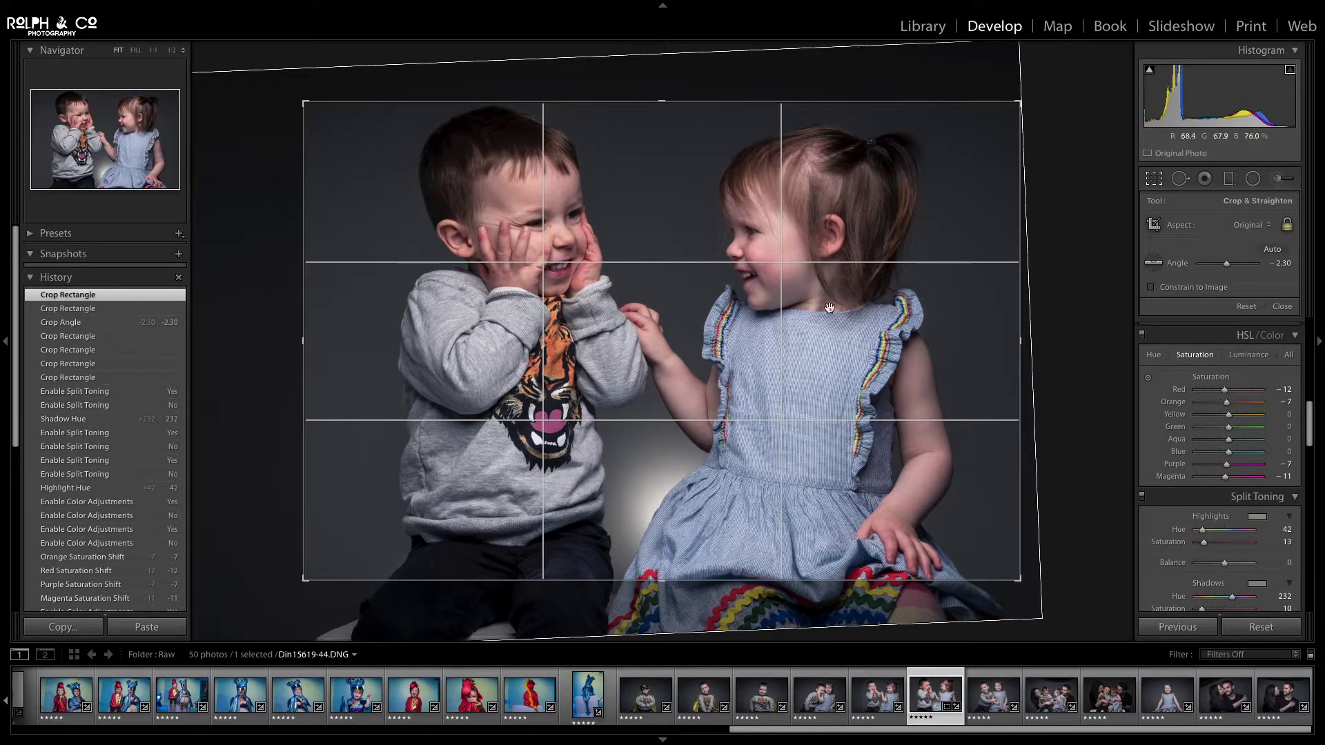
click(1161, 182)
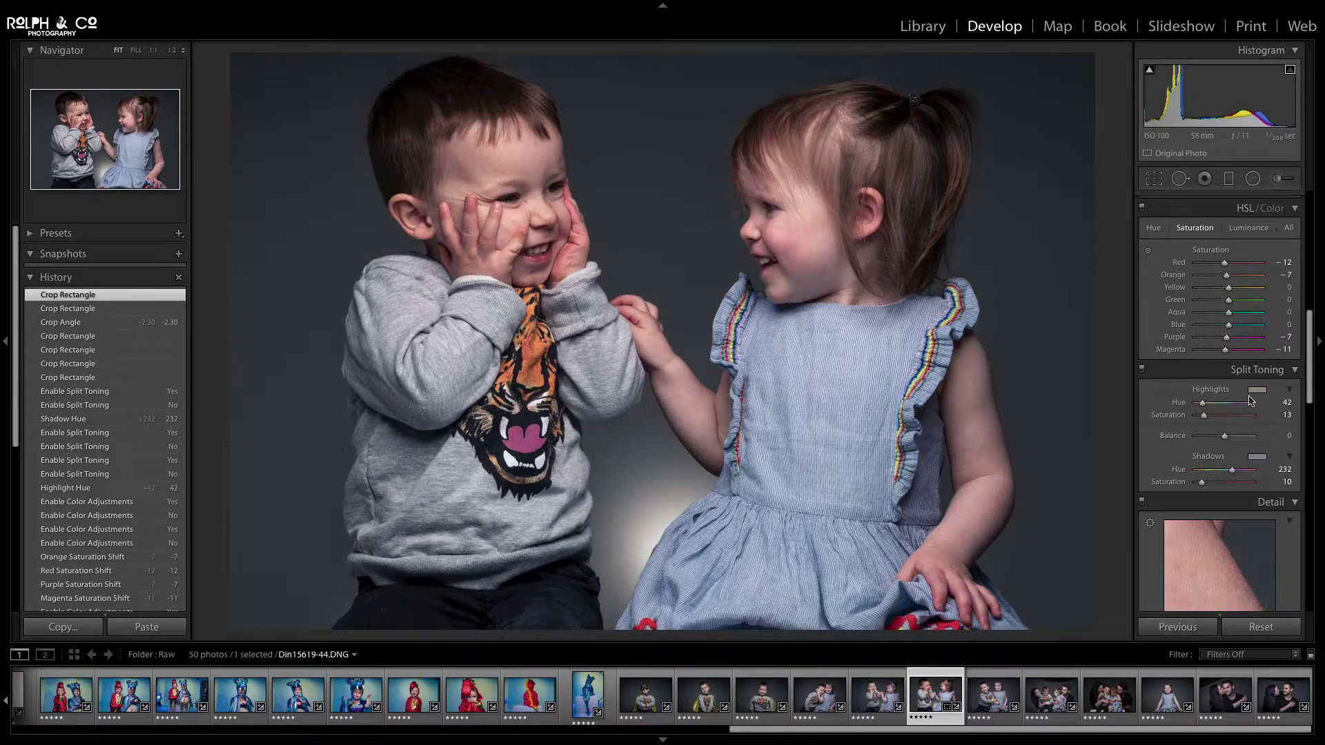
Step: Try a post-crop vignette with Amount -20 and Feather 100, compare the photo with and without it, and leave the Effects switched off
scroll(1252, 448, down, 8)
scroll(1249, 417, down, 1)
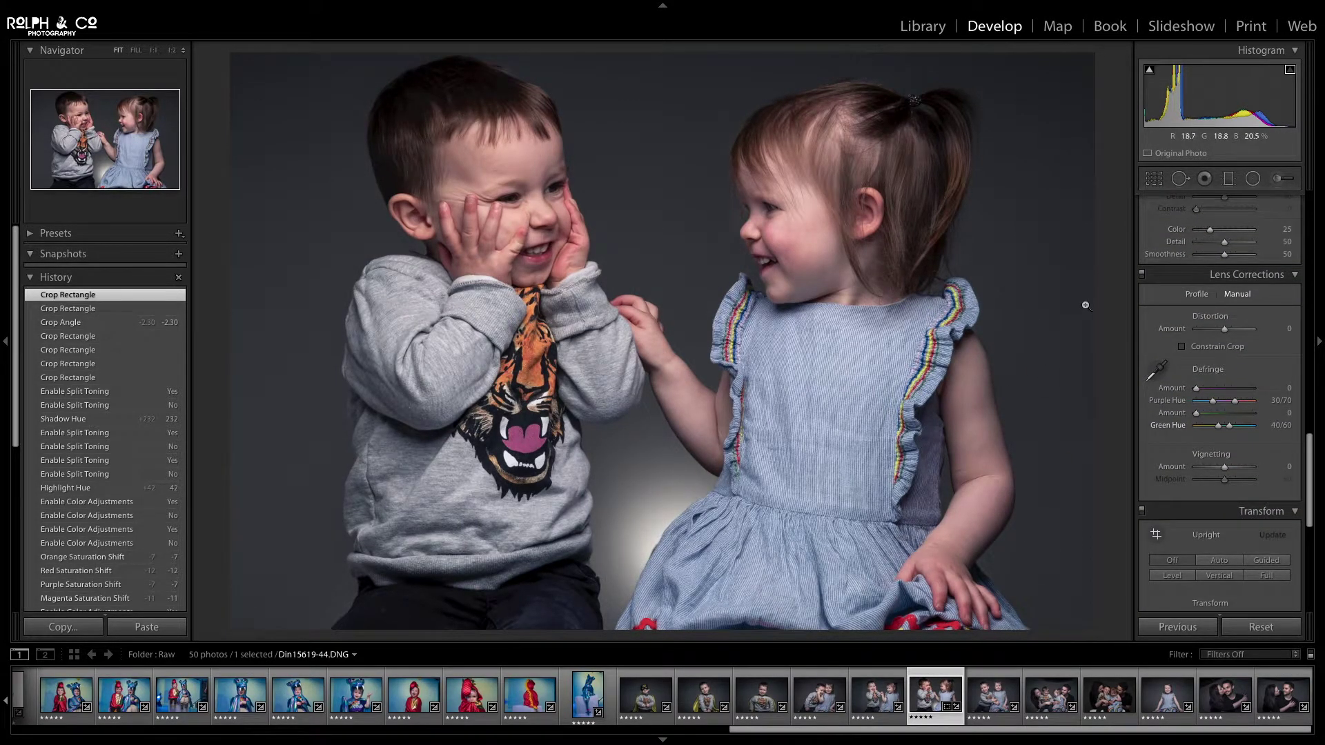
scroll(1213, 430, down, 12)
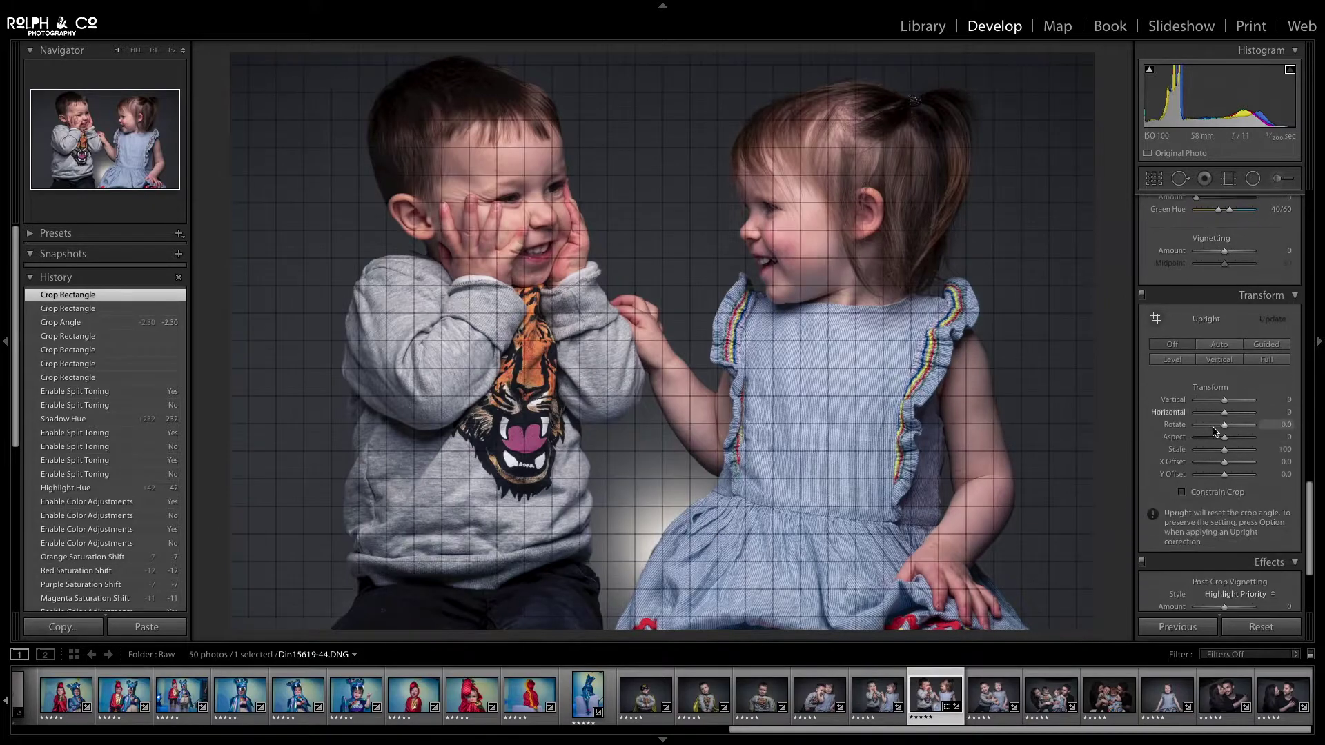
drag(1224, 456, 1272, 502)
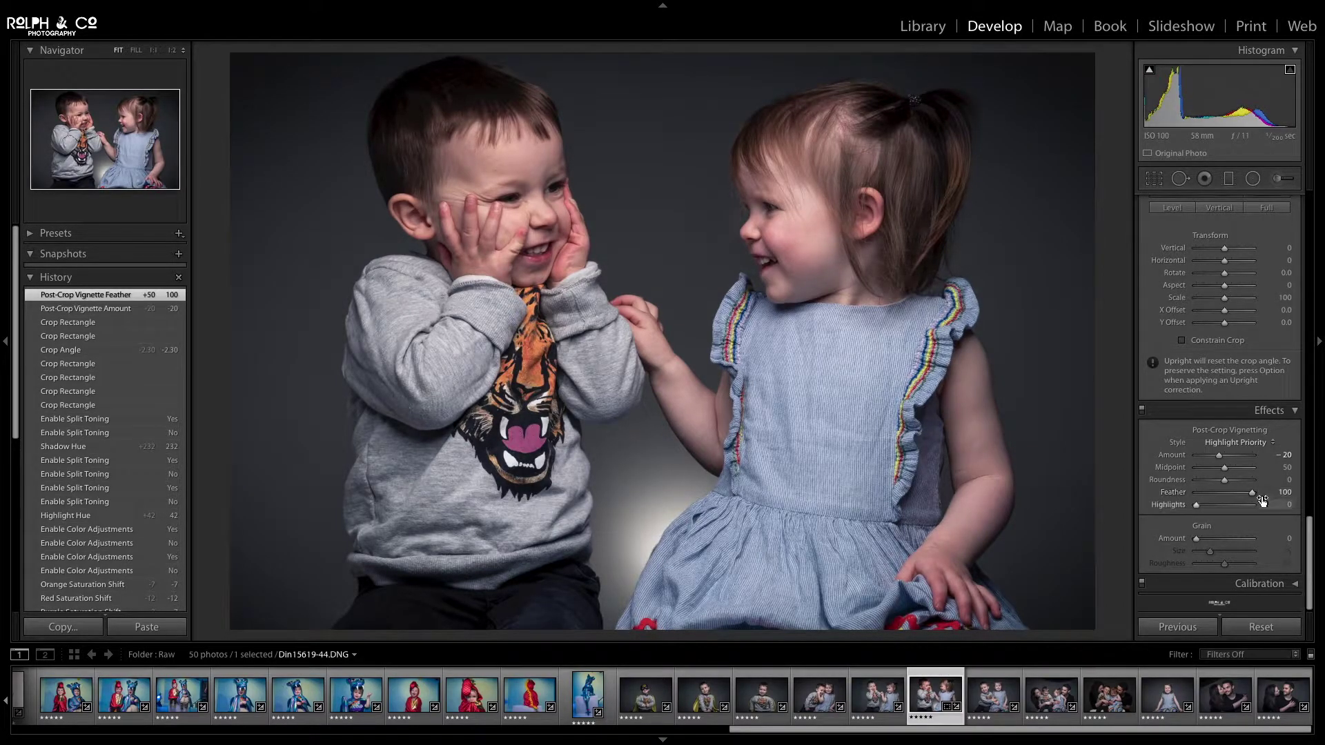
click(1142, 411)
click(1142, 411)
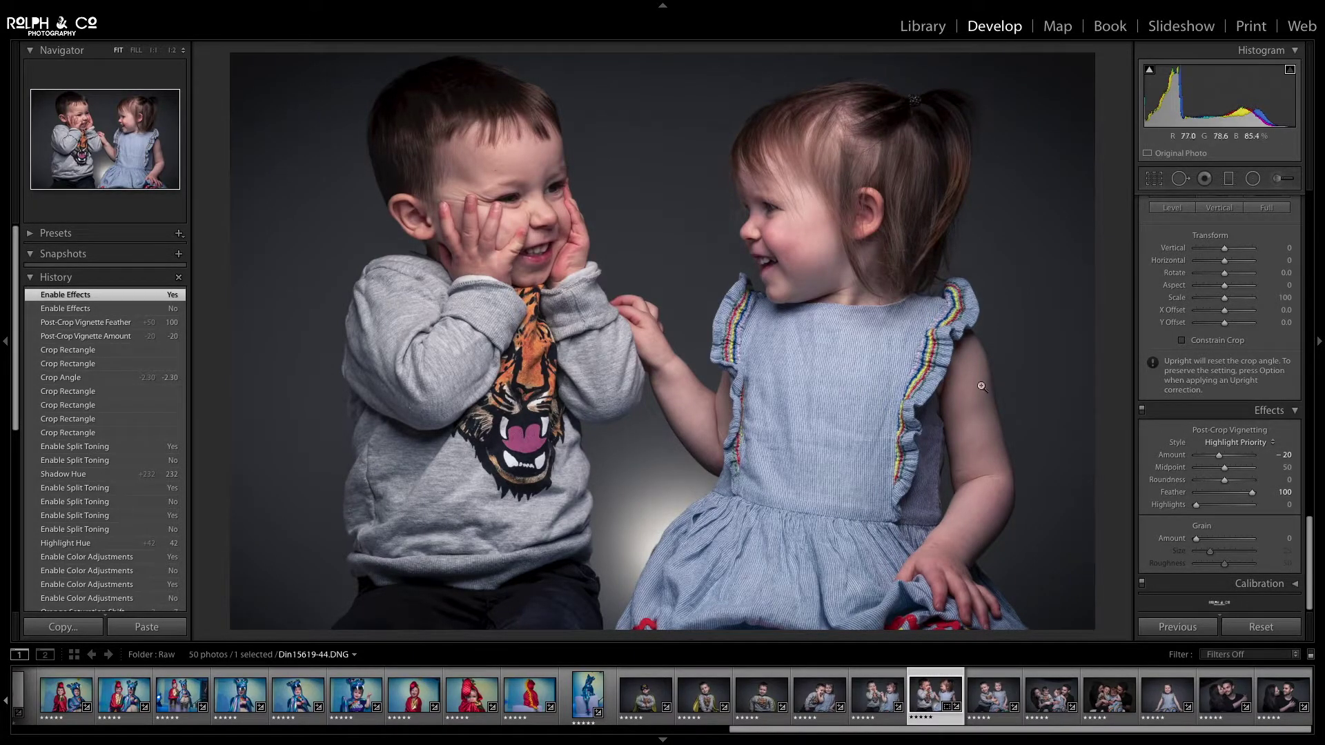
click(1143, 412)
Step: Check the boy's skin up close and paint his face and hands with a Soften Skin adjustment brush, Clarity -100, Sharpness 25, Size 5.0
scroll(1268, 325, up, 15)
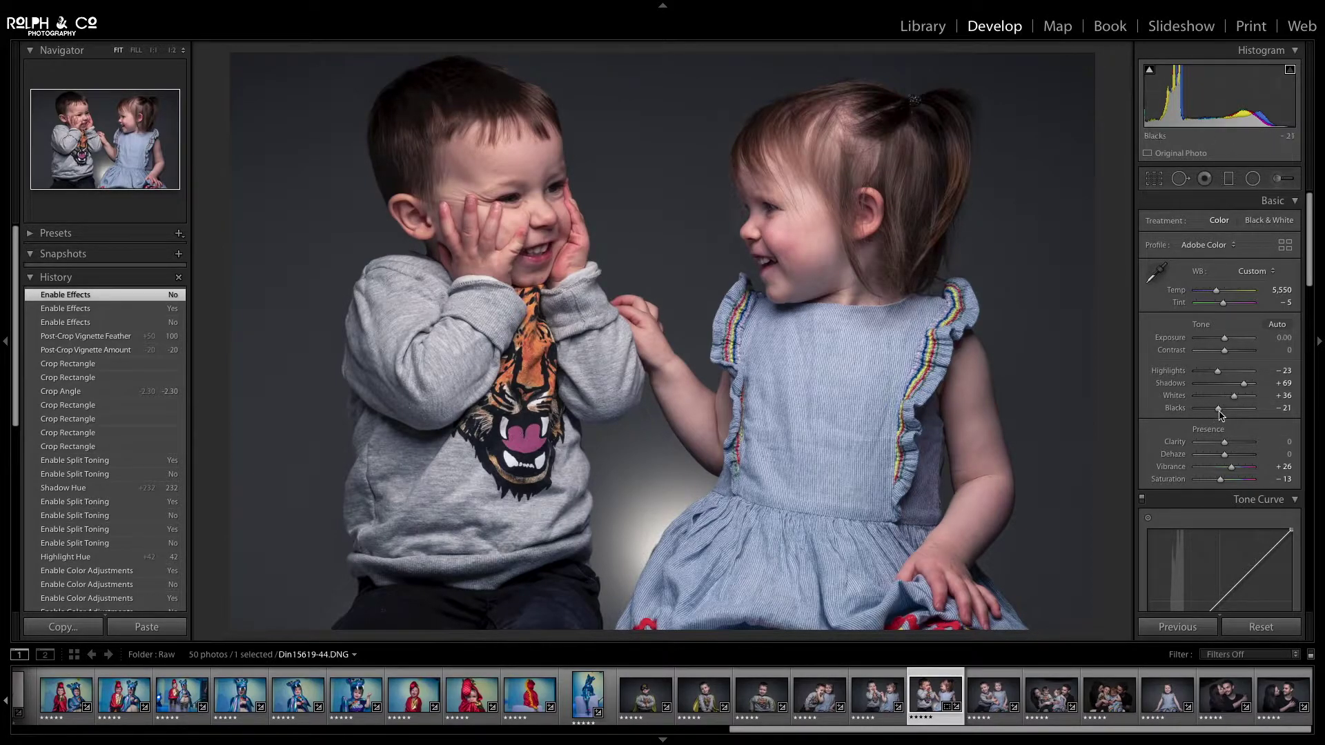
click(774, 231)
drag(775, 230, 743, 267)
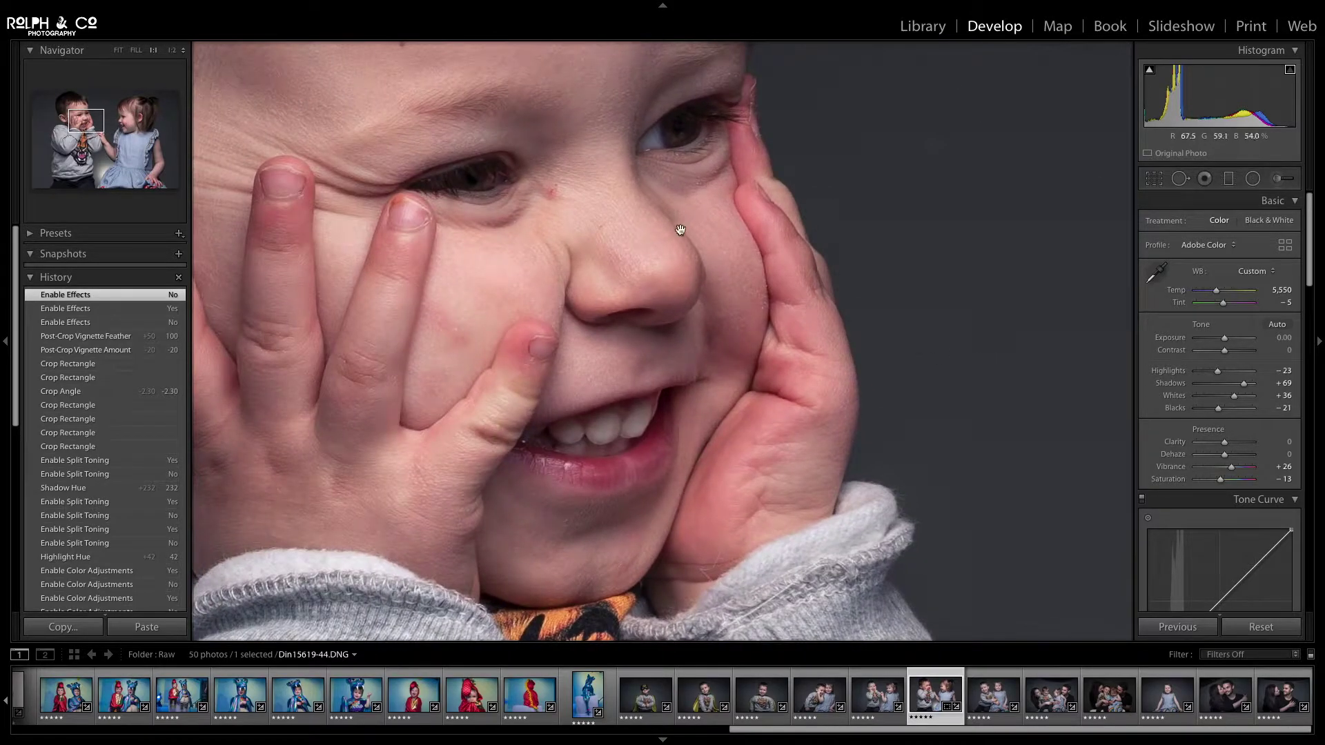
click(745, 246)
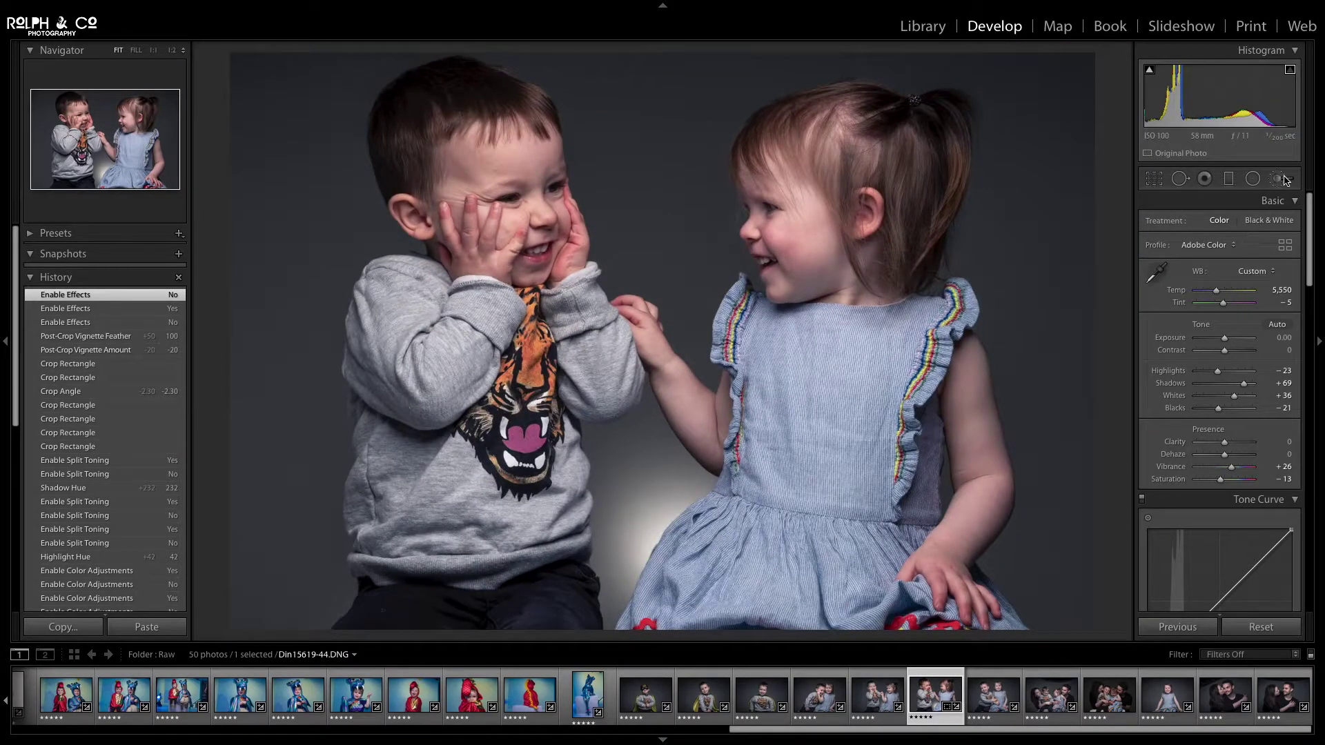
key(k)
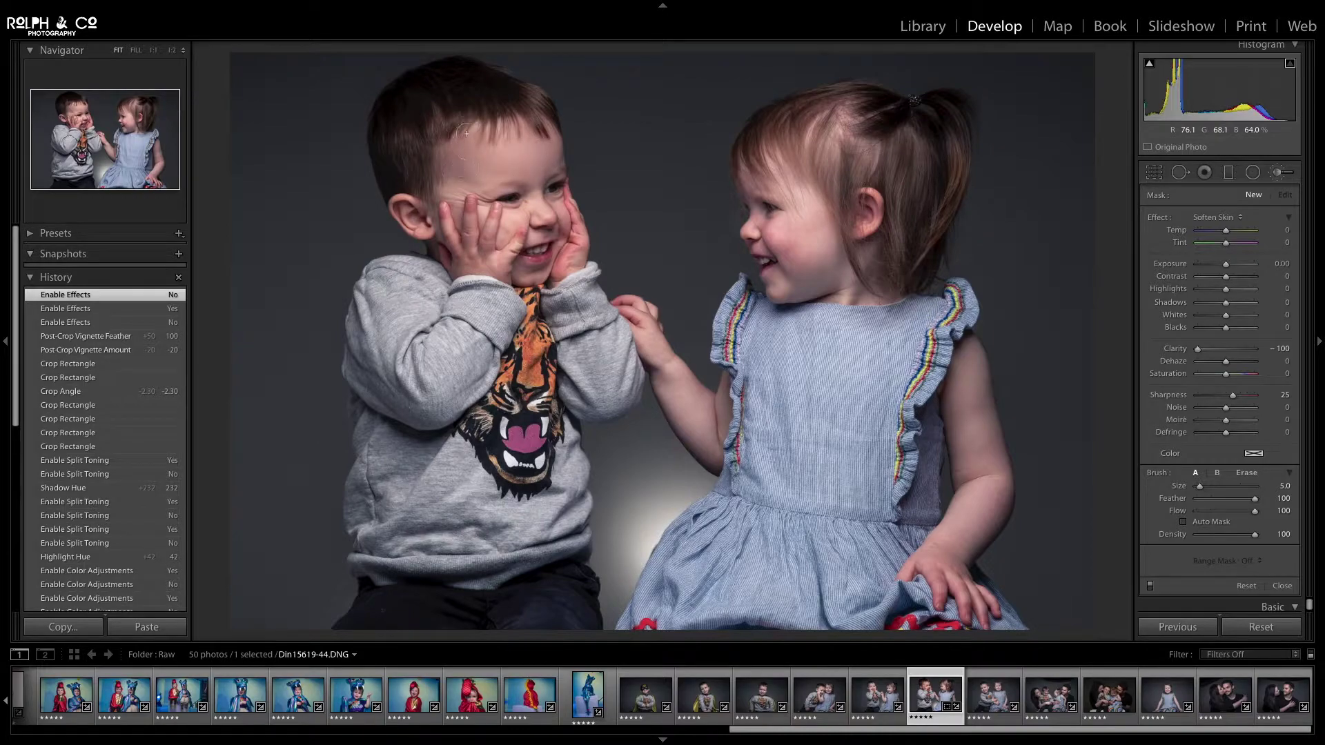
drag(461, 197, 478, 248)
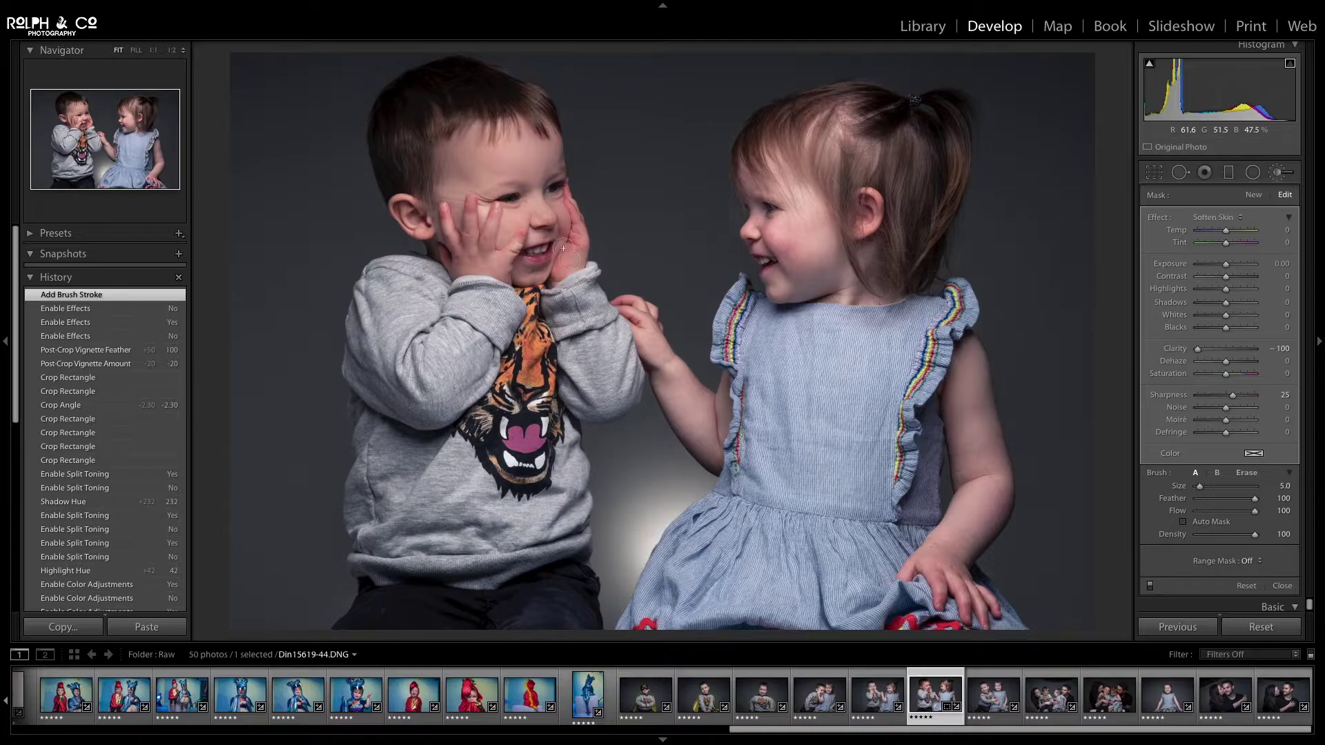
drag(524, 278, 561, 243)
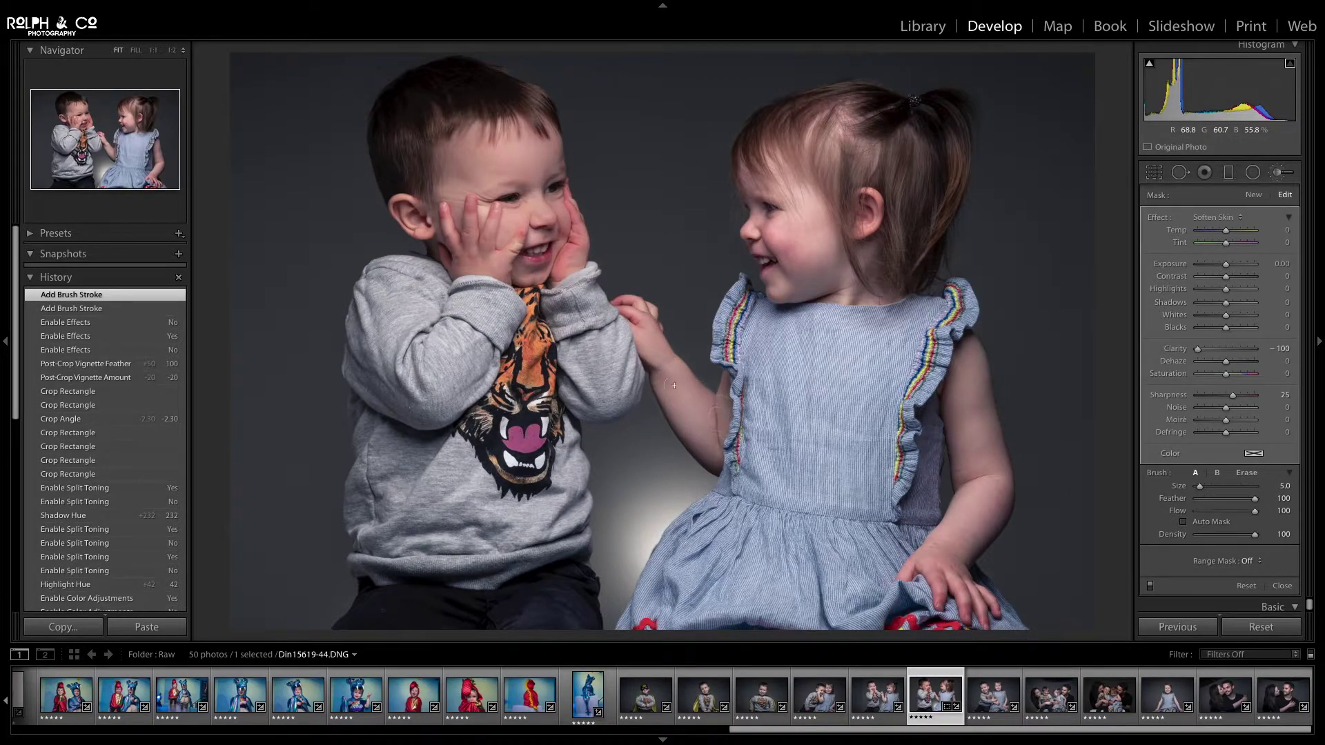
Step: Paint the Soften Skin brush over the girl's arms, face, neck and hand, and close the adjustment brush
click(642, 329)
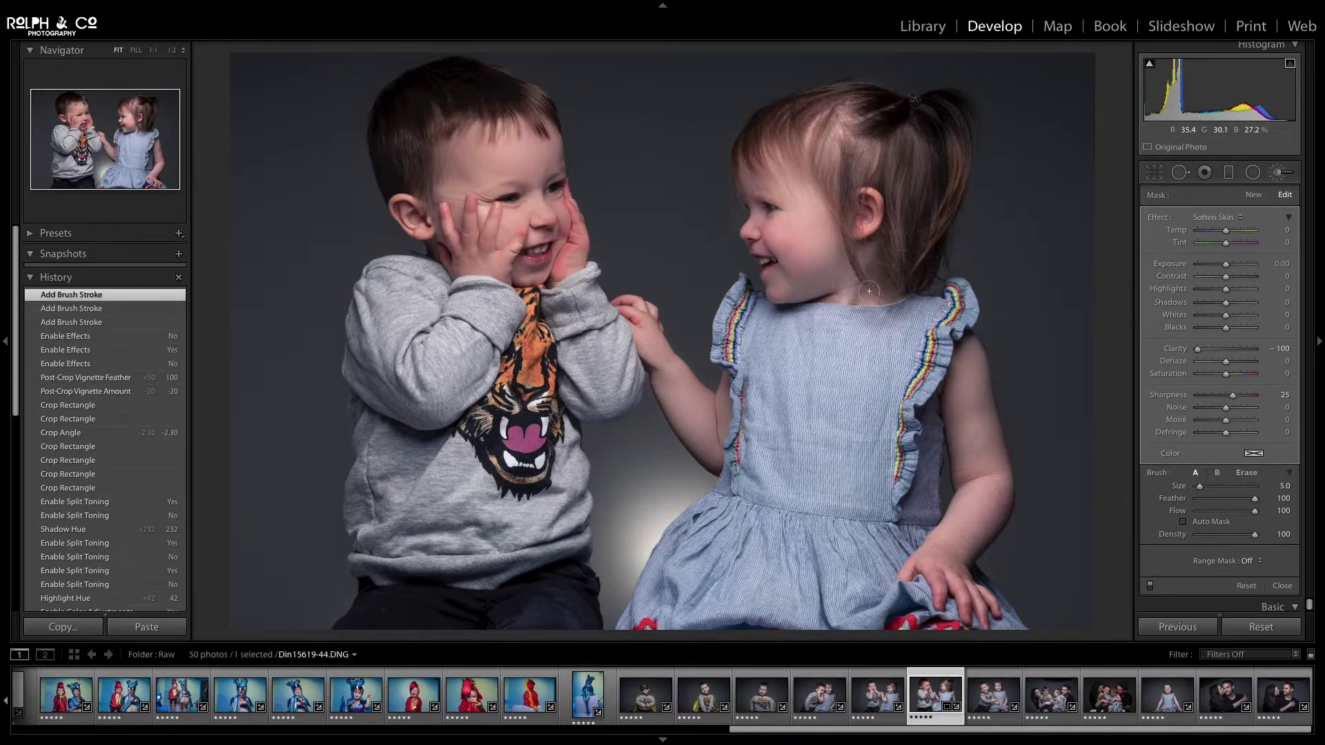
drag(788, 169, 886, 278)
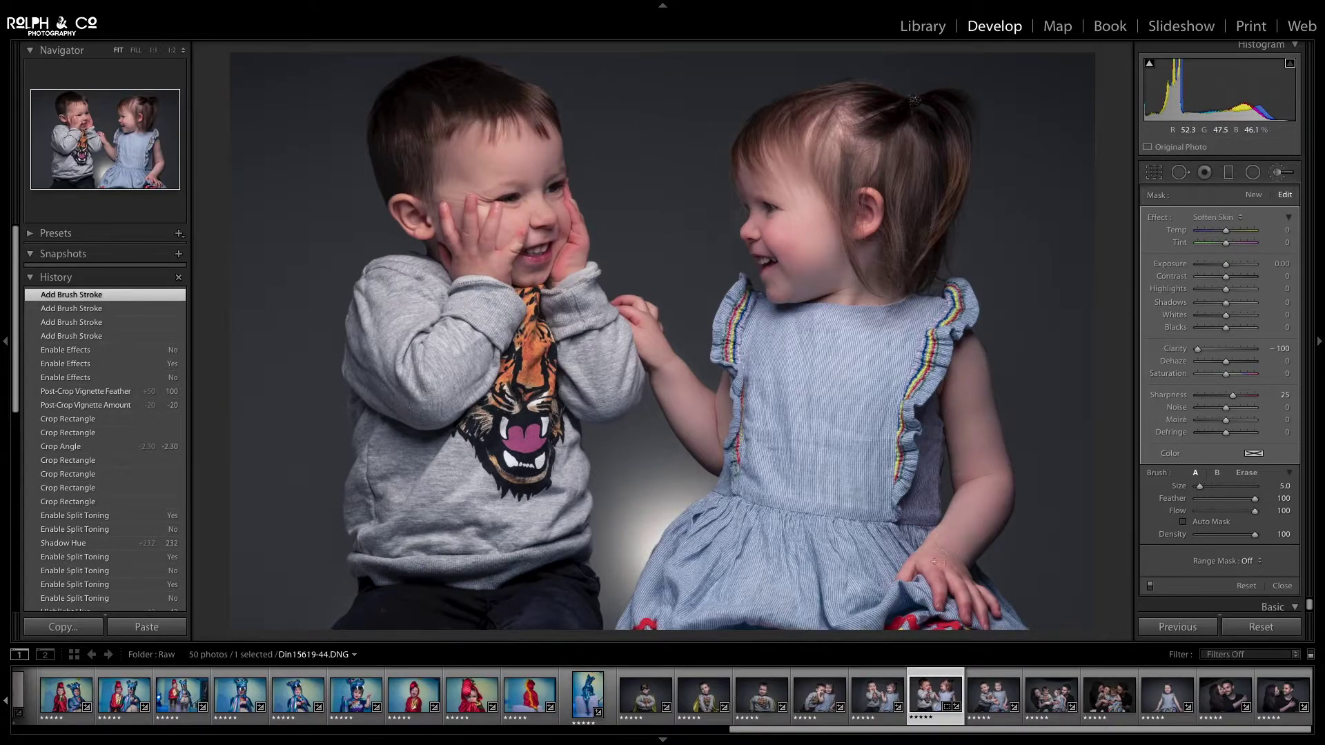
drag(943, 547, 934, 540)
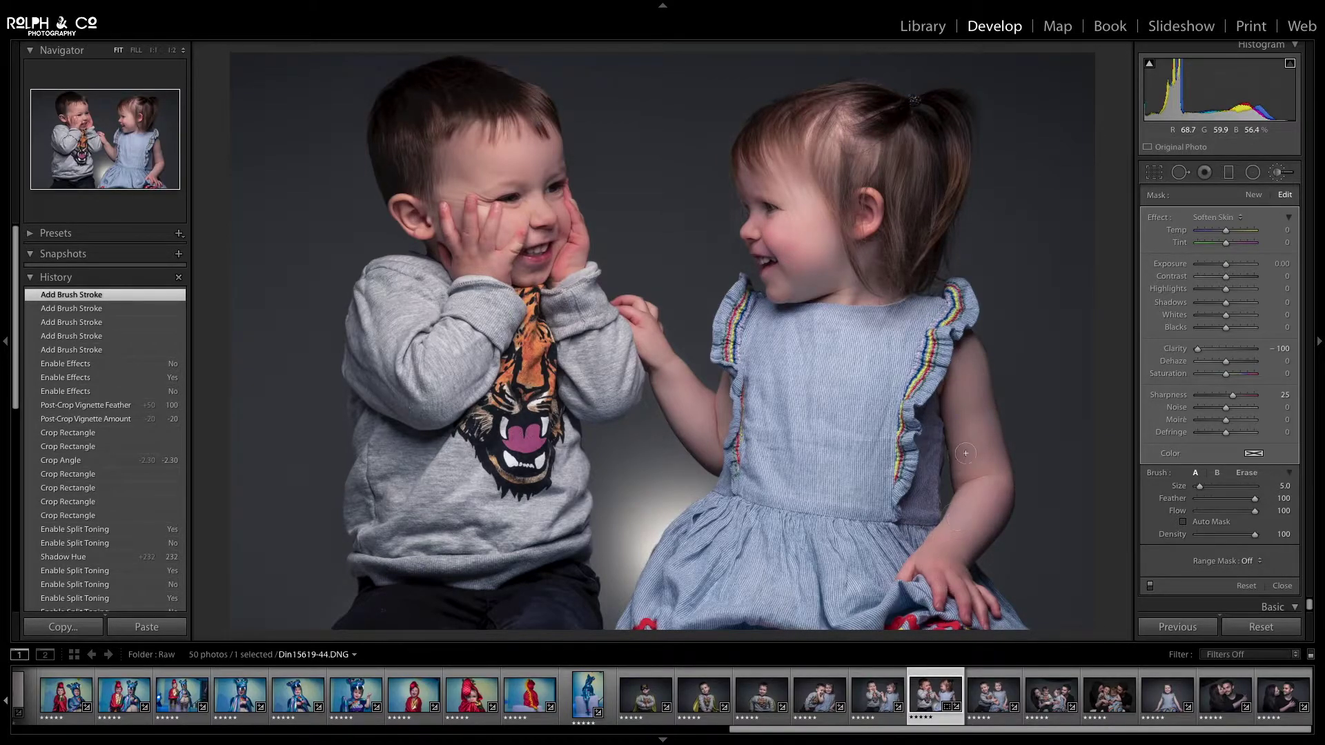
drag(986, 467, 964, 404)
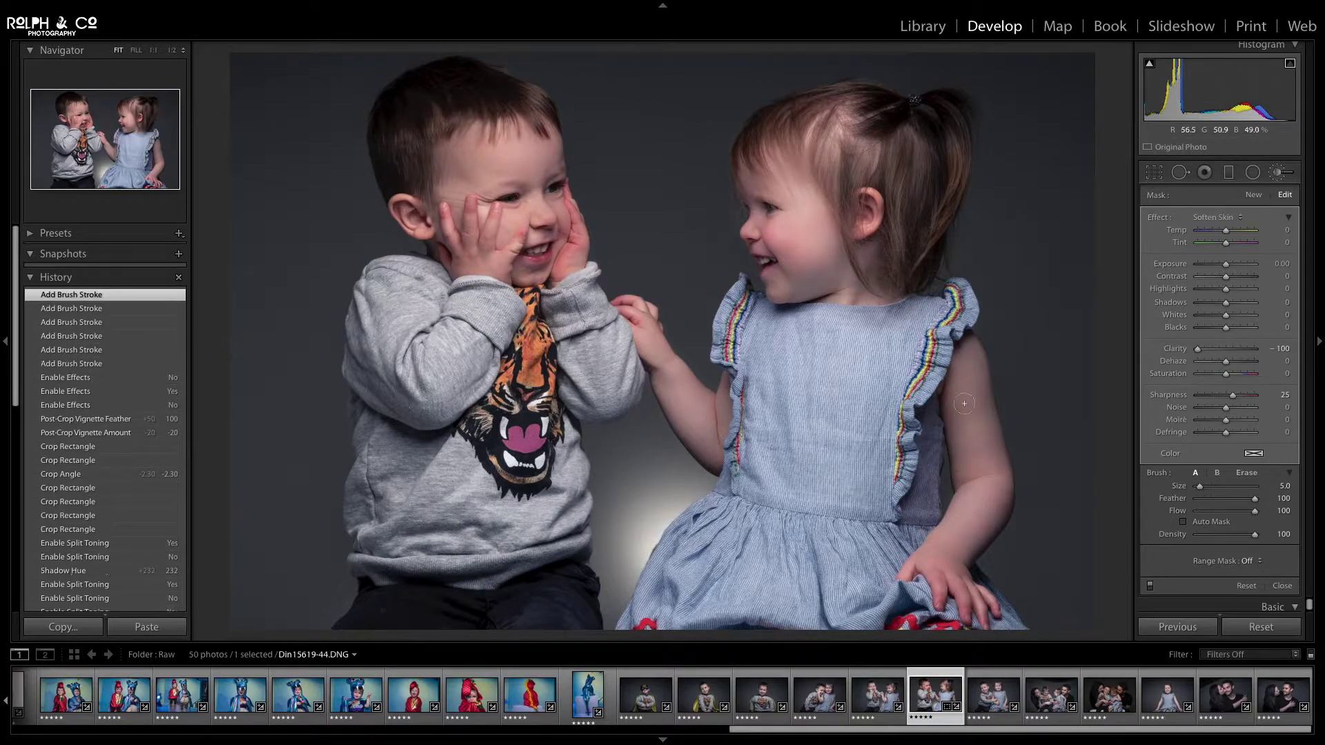
click(1280, 174)
Step: Compare the boy's face at 1:1 with and without the brush adjustments, leaving them switched on
click(536, 201)
drag(494, 213, 547, 236)
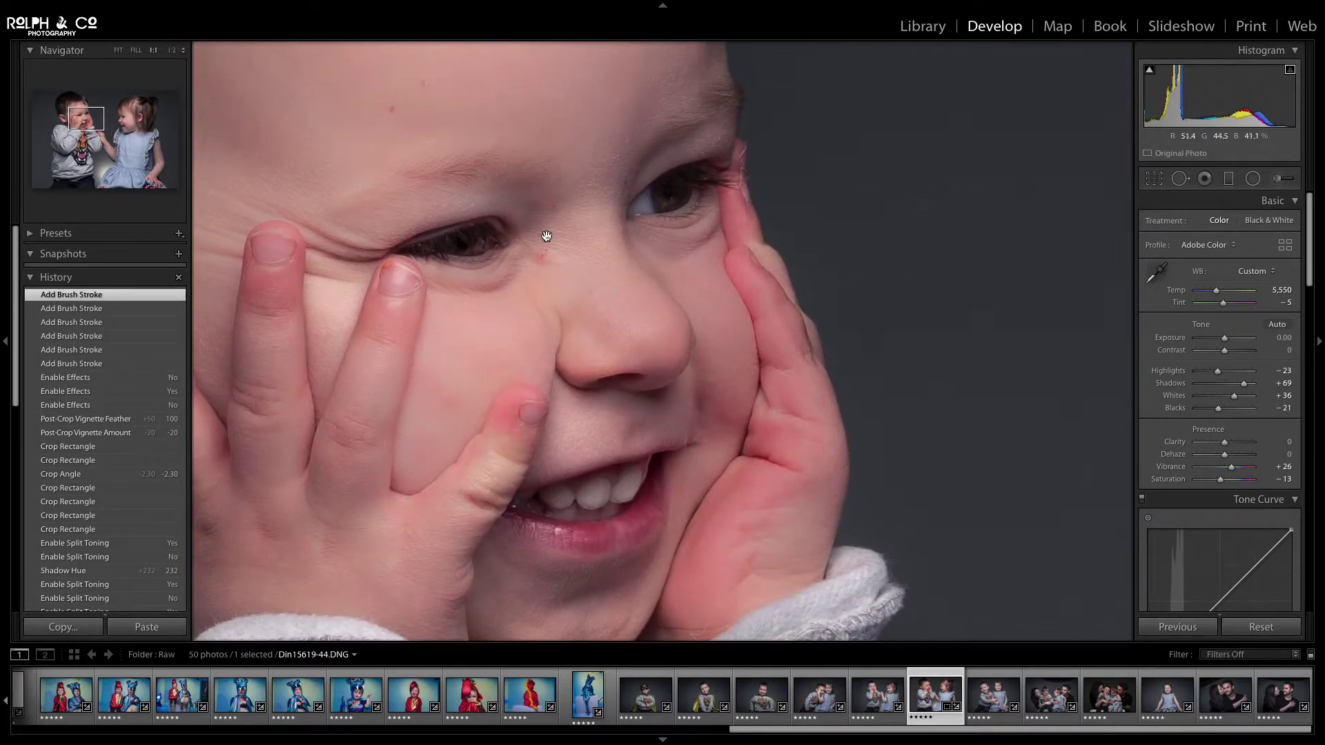
click(1279, 180)
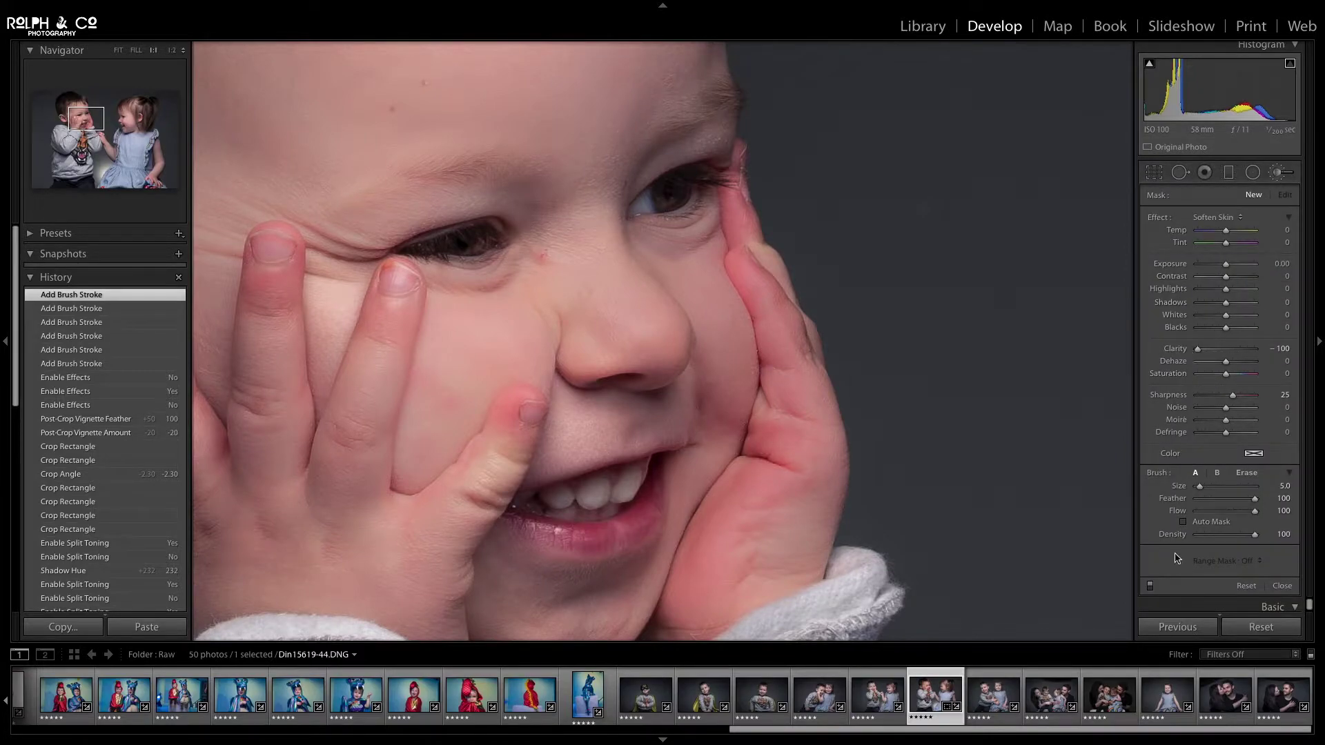
click(1150, 587)
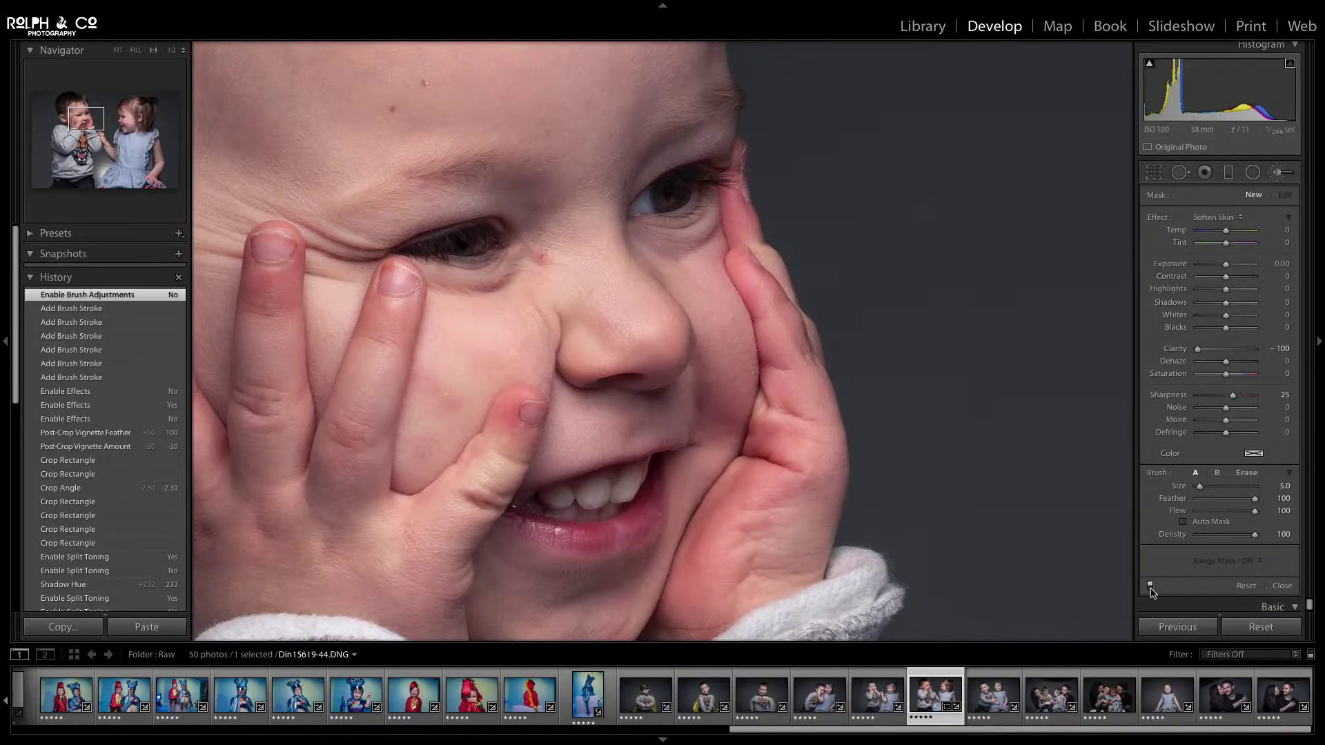
click(1151, 586)
click(1150, 587)
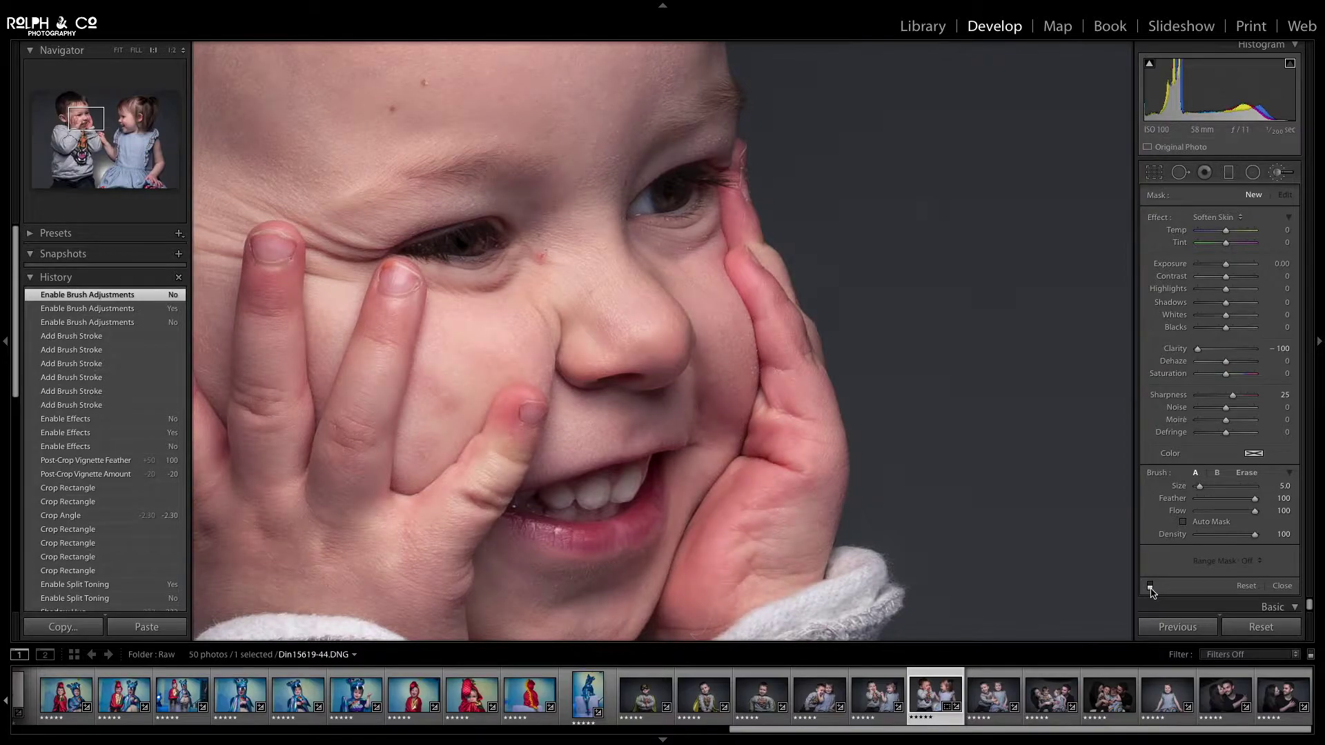
click(1151, 586)
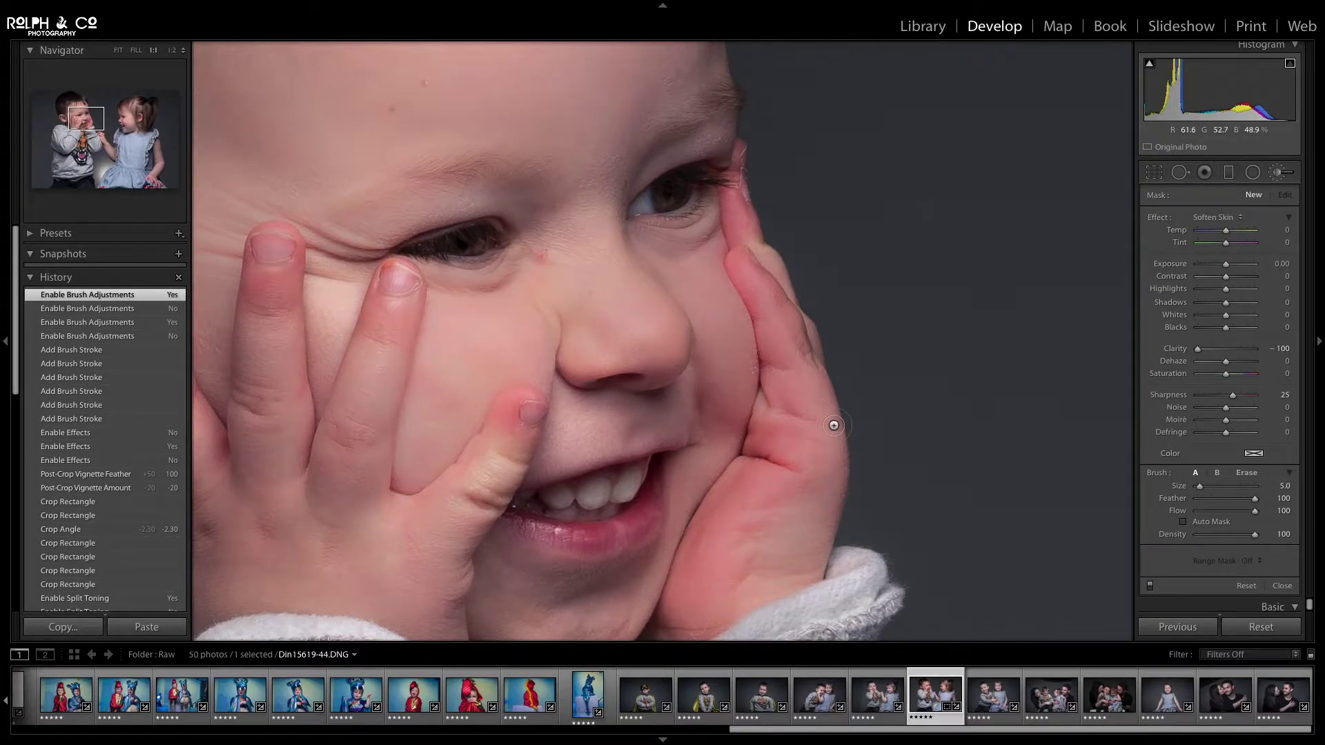
Step: Enlarge the Soften Skin brush to Size 8.0 and paint over the boy's forehead, nose bridge and lower face
scroll(551, 205, up, 3)
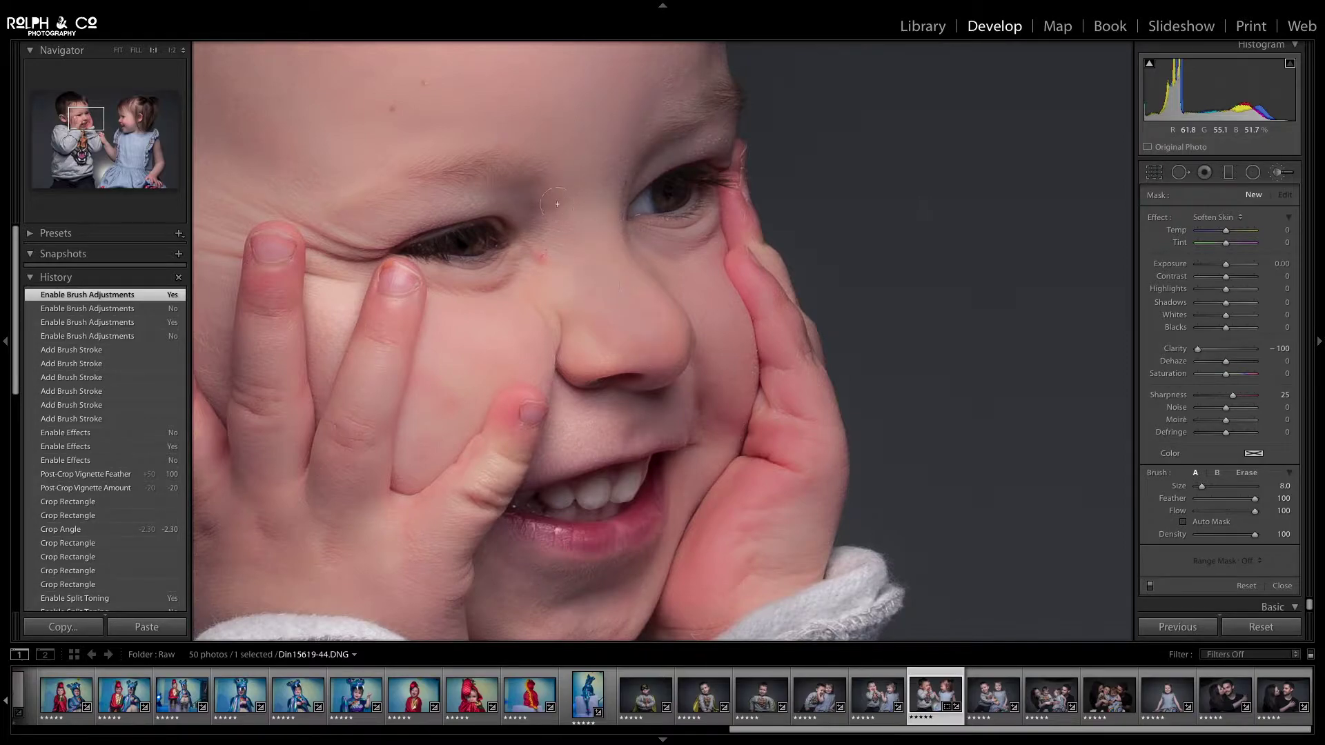
click(379, 227)
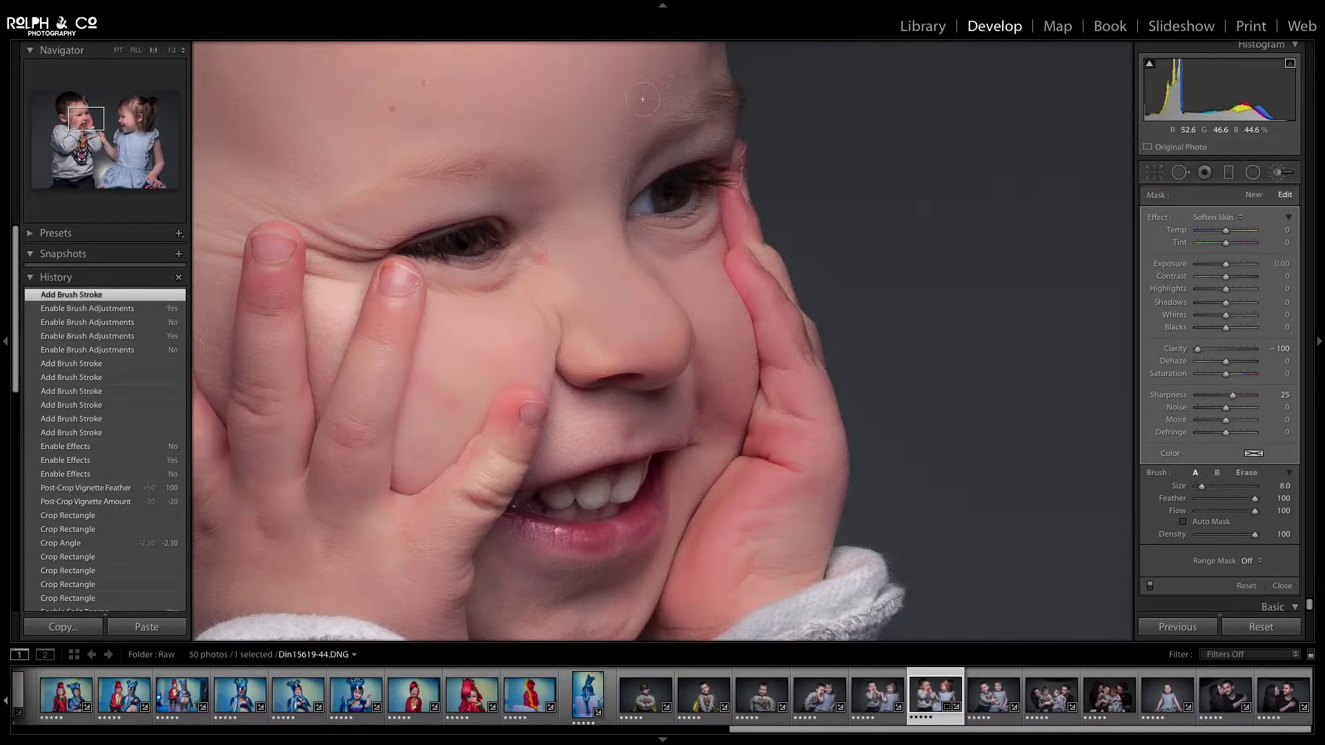
drag(605, 180, 634, 201)
drag(627, 474, 778, 339)
Step: Paint the Size 8.0 Soften Skin brush over the boy's chin, the back of his hand and his fingers
mouse_move(749, 288)
mouse_down()
mouse_move(843, 268)
mouse_move(837, 352)
mouse_up()
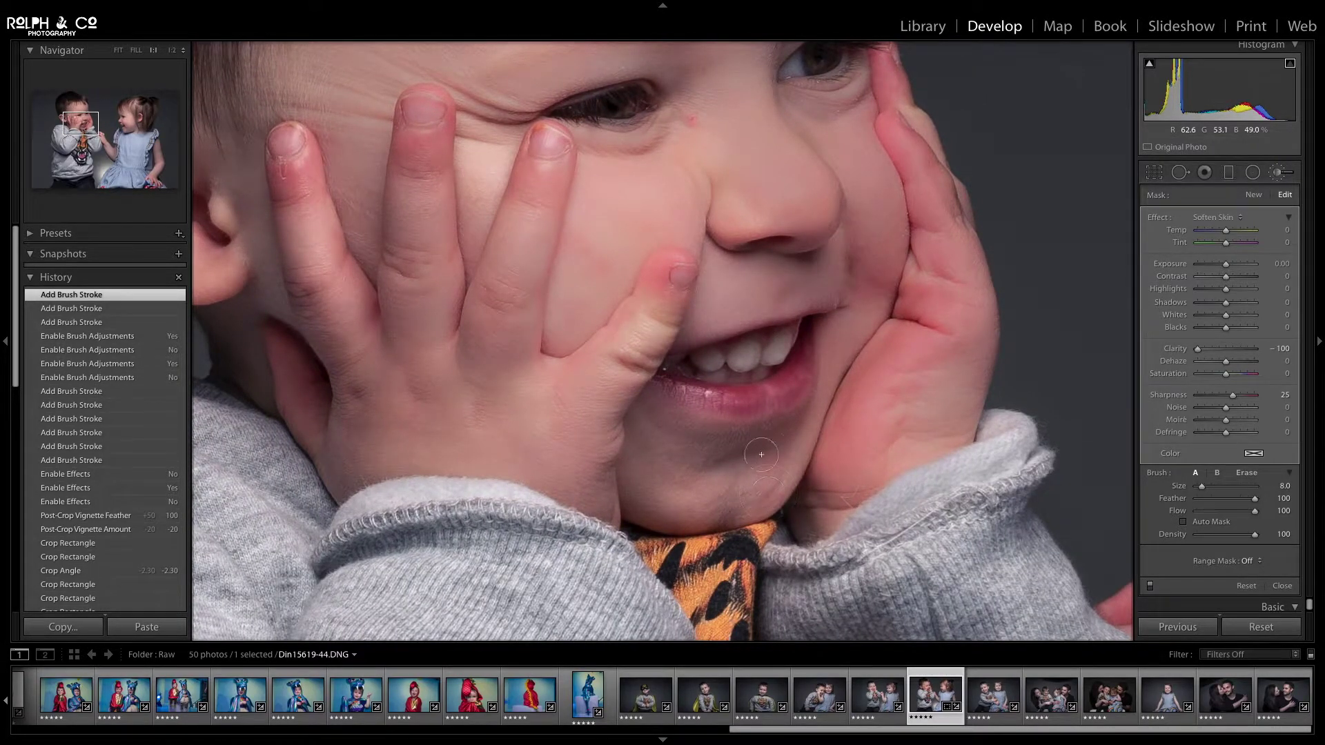
mouse_move(769, 486)
mouse_down()
mouse_move(731, 488)
mouse_move(667, 432)
mouse_move(782, 444)
mouse_move(762, 504)
mouse_move(729, 461)
mouse_up()
mouse_move(581, 436)
mouse_down()
mouse_move(606, 517)
mouse_move(547, 407)
mouse_move(580, 368)
mouse_move(627, 351)
mouse_move(606, 403)
mouse_up()
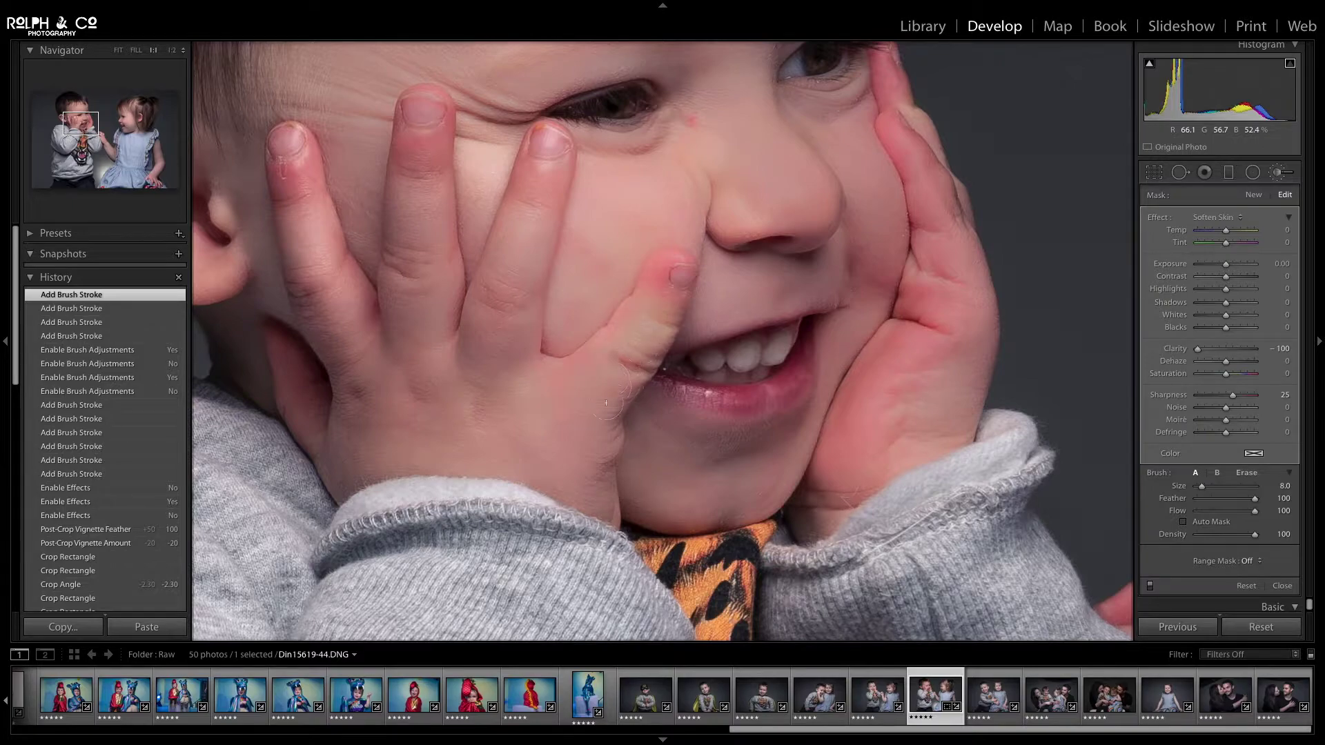
drag(628, 357, 556, 229)
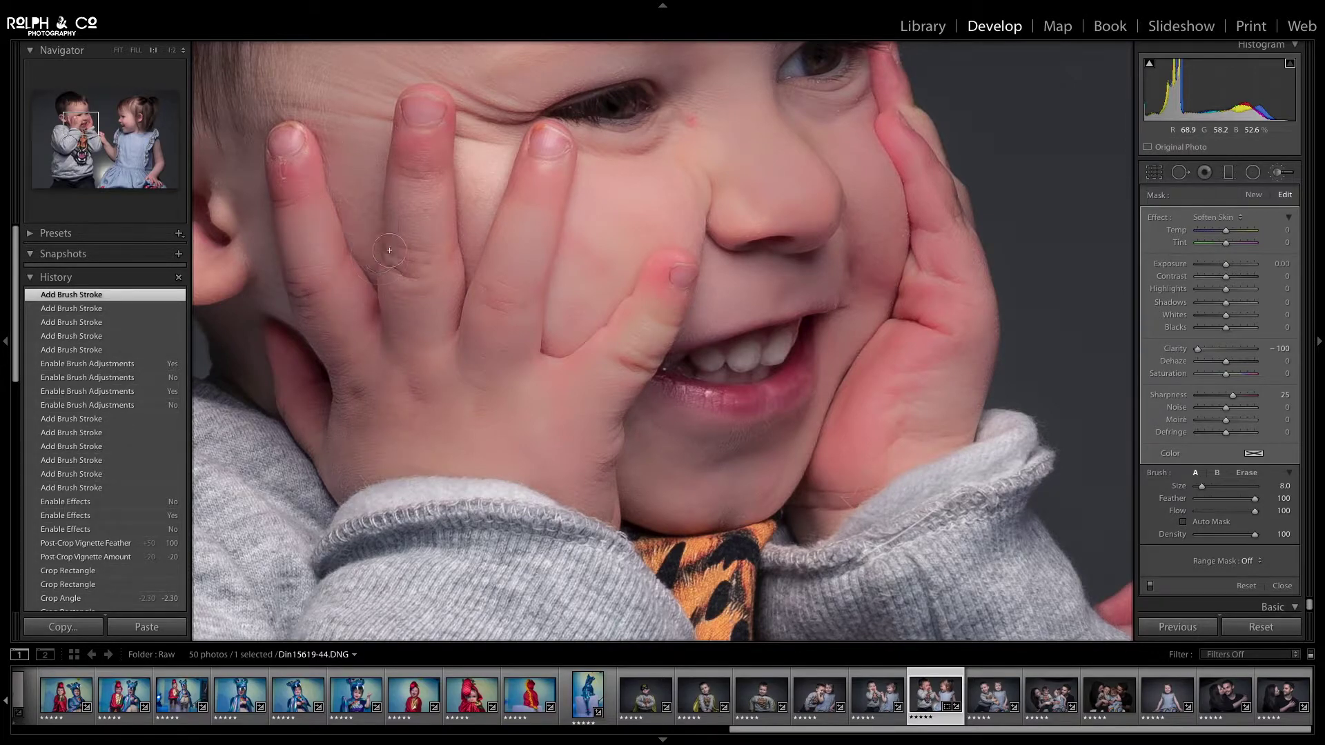
click(398, 158)
mouse_move(818, 282)
mouse_down()
mouse_move(631, 400)
mouse_move(473, 384)
mouse_move(835, 394)
mouse_move(991, 371)
mouse_up()
Step: Switch to brush B with Size 9.0 and Feather 51 and paint softening onto both of the boy's hands
click(1216, 474)
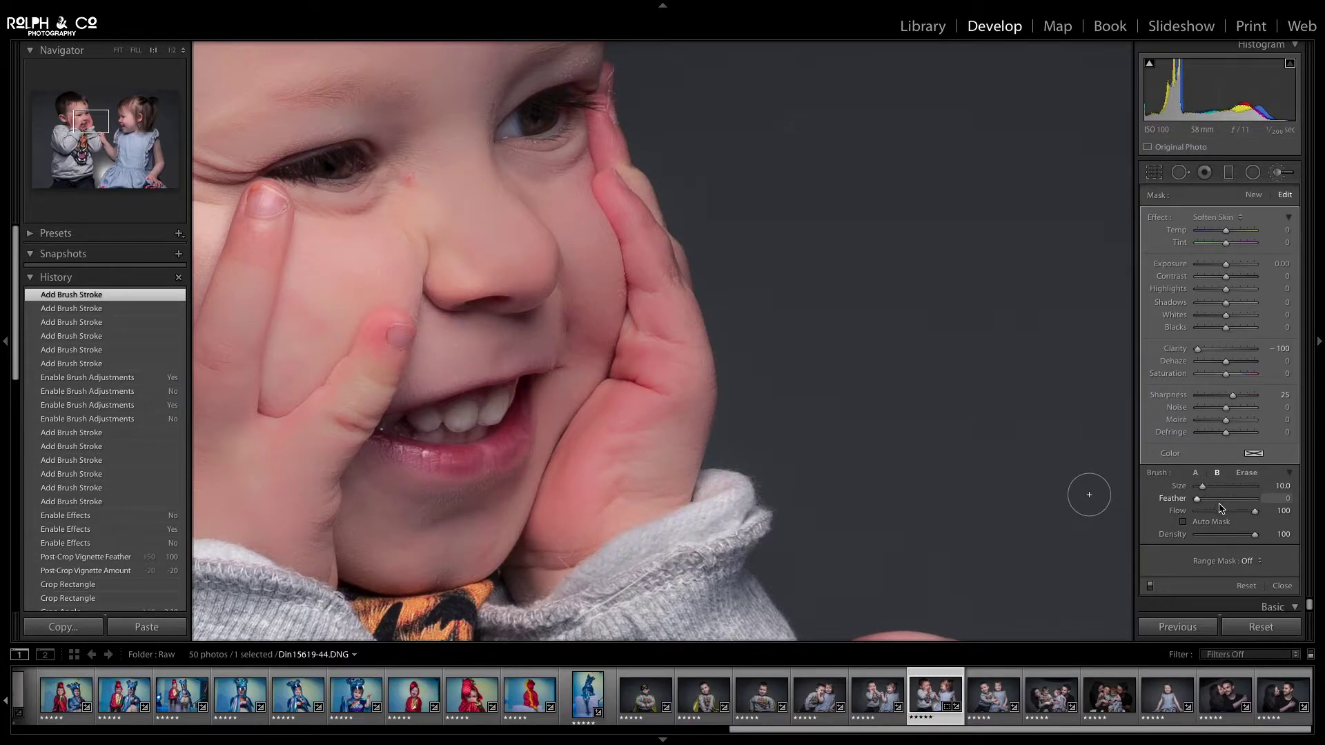
drag(1223, 503, 1227, 504)
scroll(639, 227, down, 1)
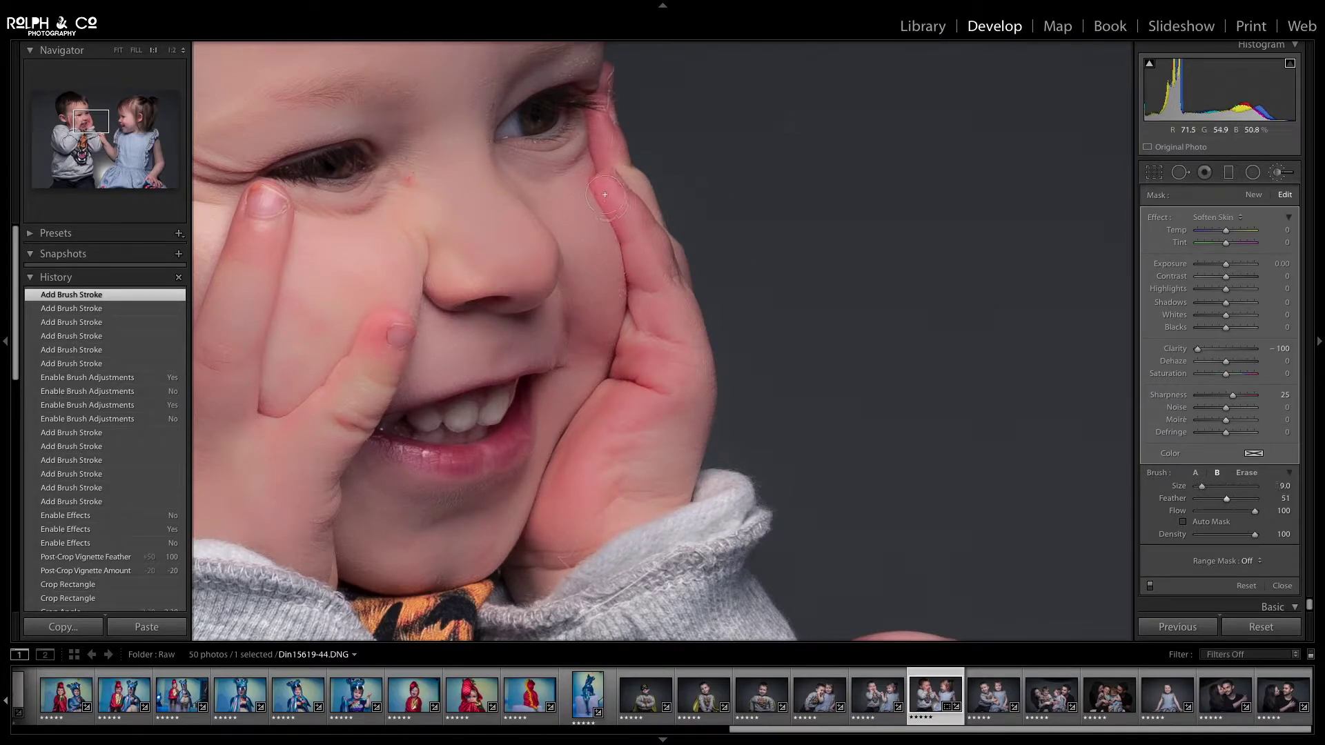
mouse_move(639, 255)
mouse_down()
mouse_move(644, 324)
mouse_move(611, 401)
mouse_move(639, 317)
mouse_move(656, 388)
mouse_move(618, 384)
mouse_up()
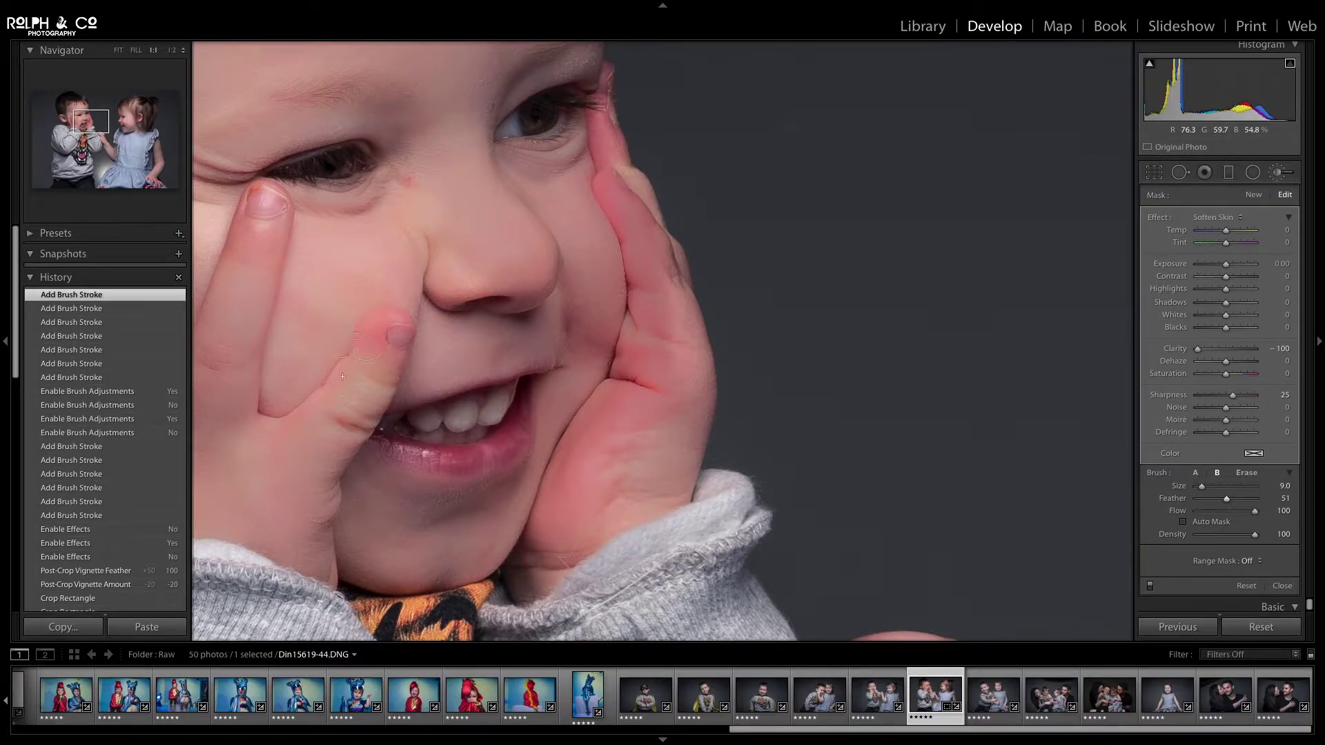
drag(271, 420, 288, 426)
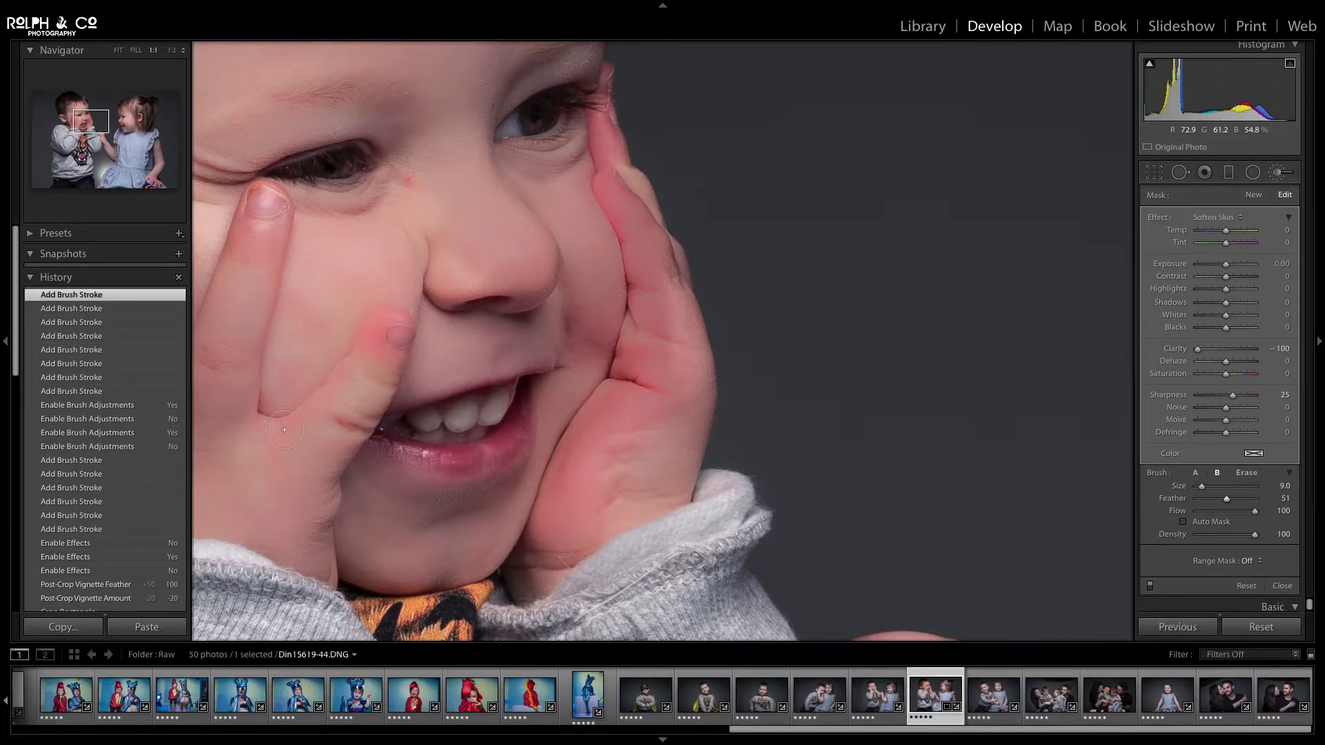
Step: With the Erase brush at Size 8.0 and Feather 41, remove softening along the boy's palm, jaw edge, thumb and nearby finger
click(1246, 473)
drag(1220, 501, 1222, 501)
scroll(612, 198, up, 6)
drag(612, 198, 664, 362)
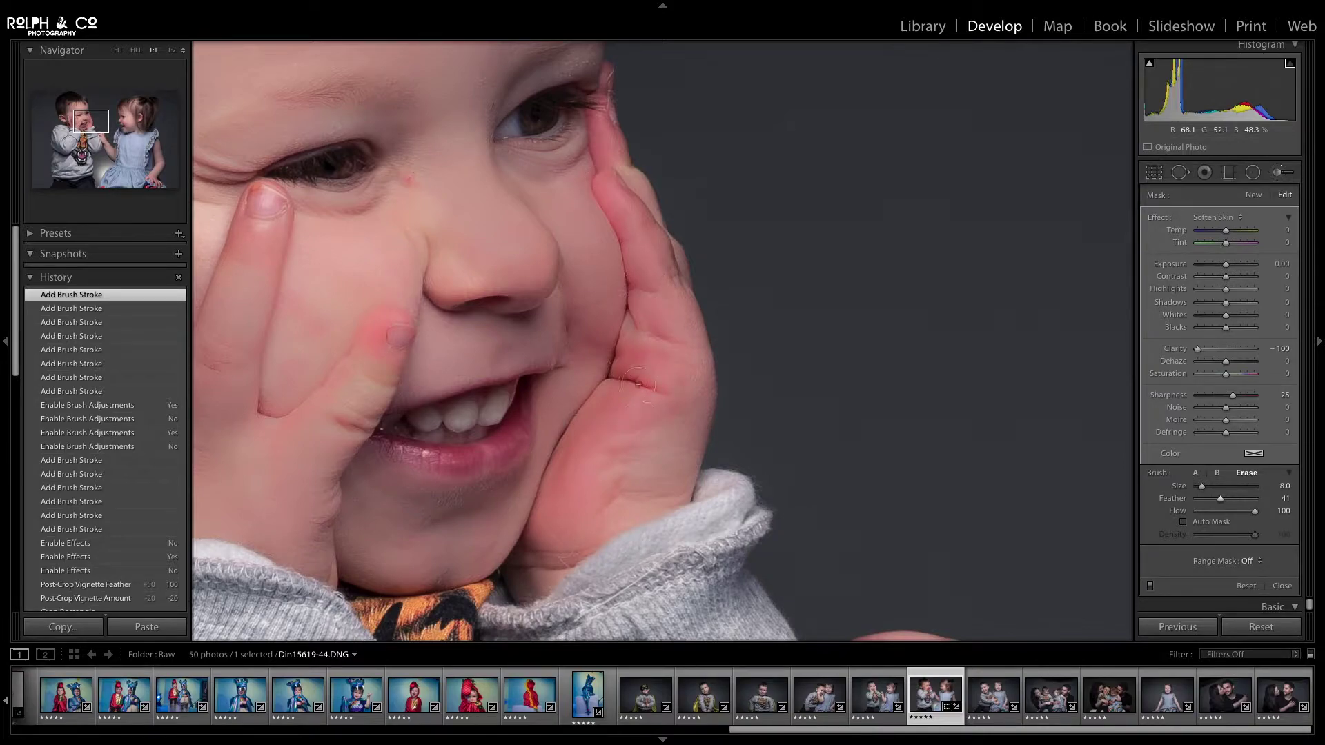
drag(550, 436, 539, 425)
mouse_move(391, 326)
mouse_down()
mouse_move(330, 402)
mouse_move(279, 418)
mouse_up()
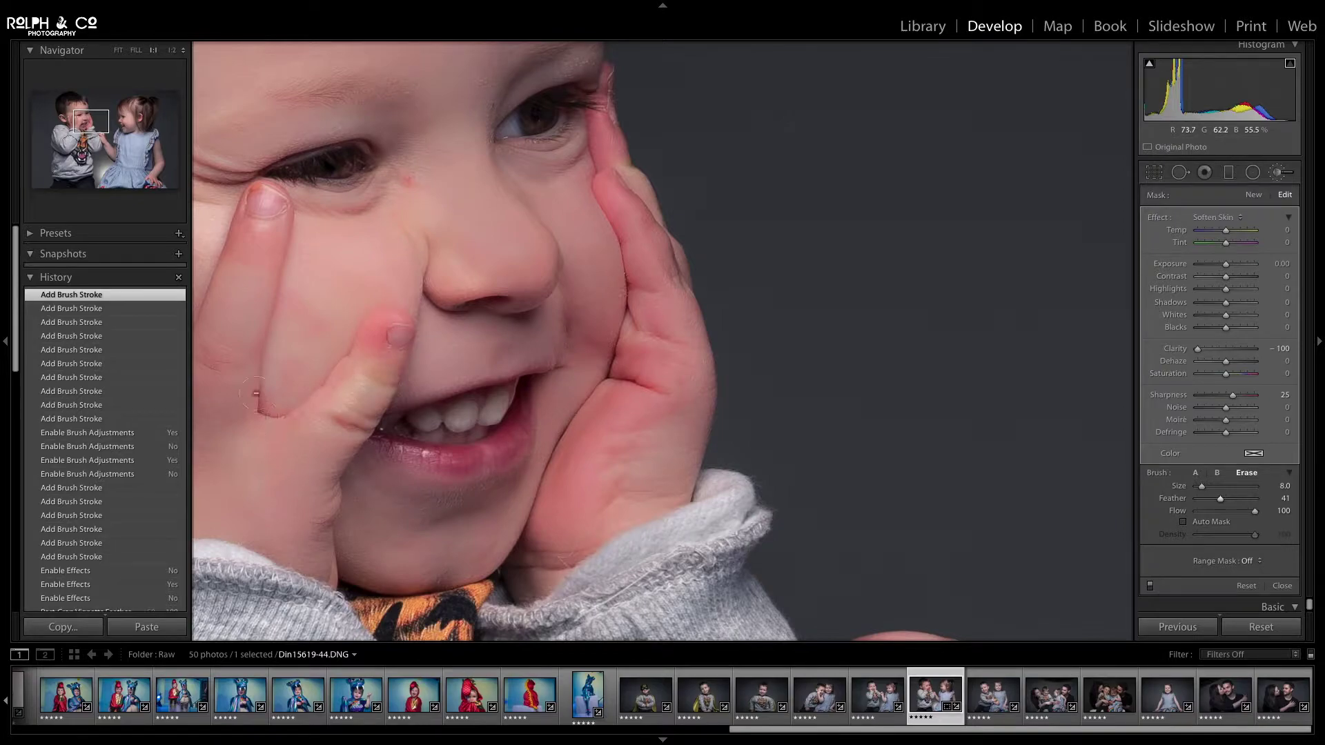
drag(276, 327, 290, 387)
Step: Erase softening along the edges of the boy's raised fingers and the cheek between them
key(space)
drag(324, 442, 606, 400)
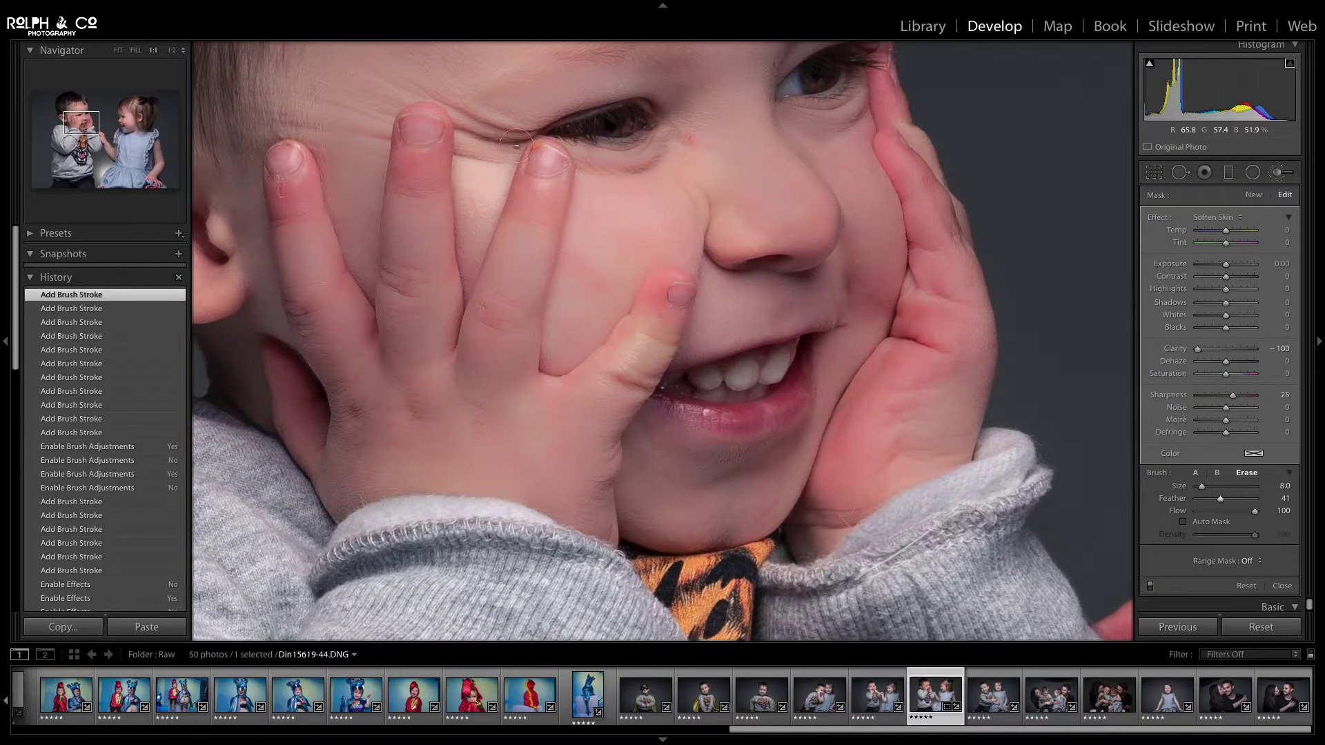
mouse_move(421, 114)
mouse_down()
mouse_move(394, 135)
mouse_move(376, 366)
mouse_move(350, 283)
mouse_move(376, 366)
mouse_up()
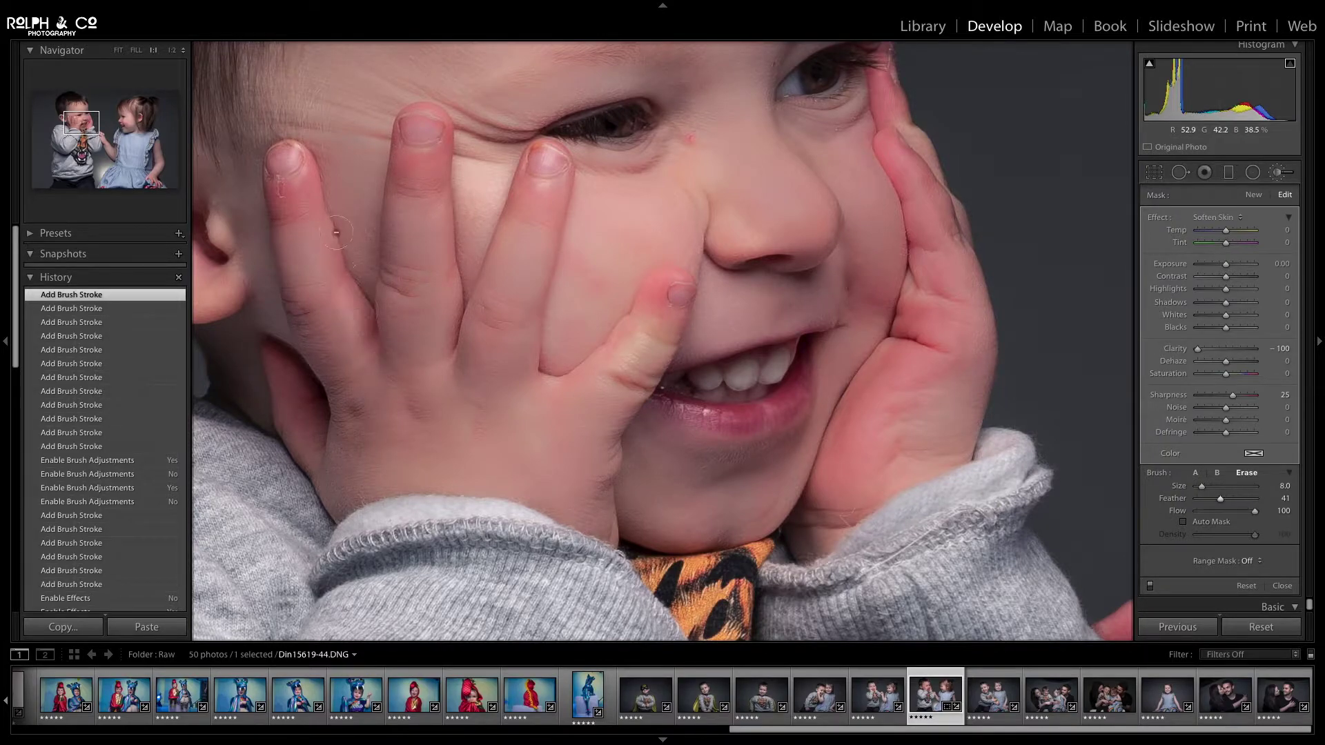
click(466, 219)
Step: Set the Erase brush to Size 6.0, Feather 100 and Flow 37
drag(1220, 498, 1256, 499)
key(bracketleft)
key(bracketleft)
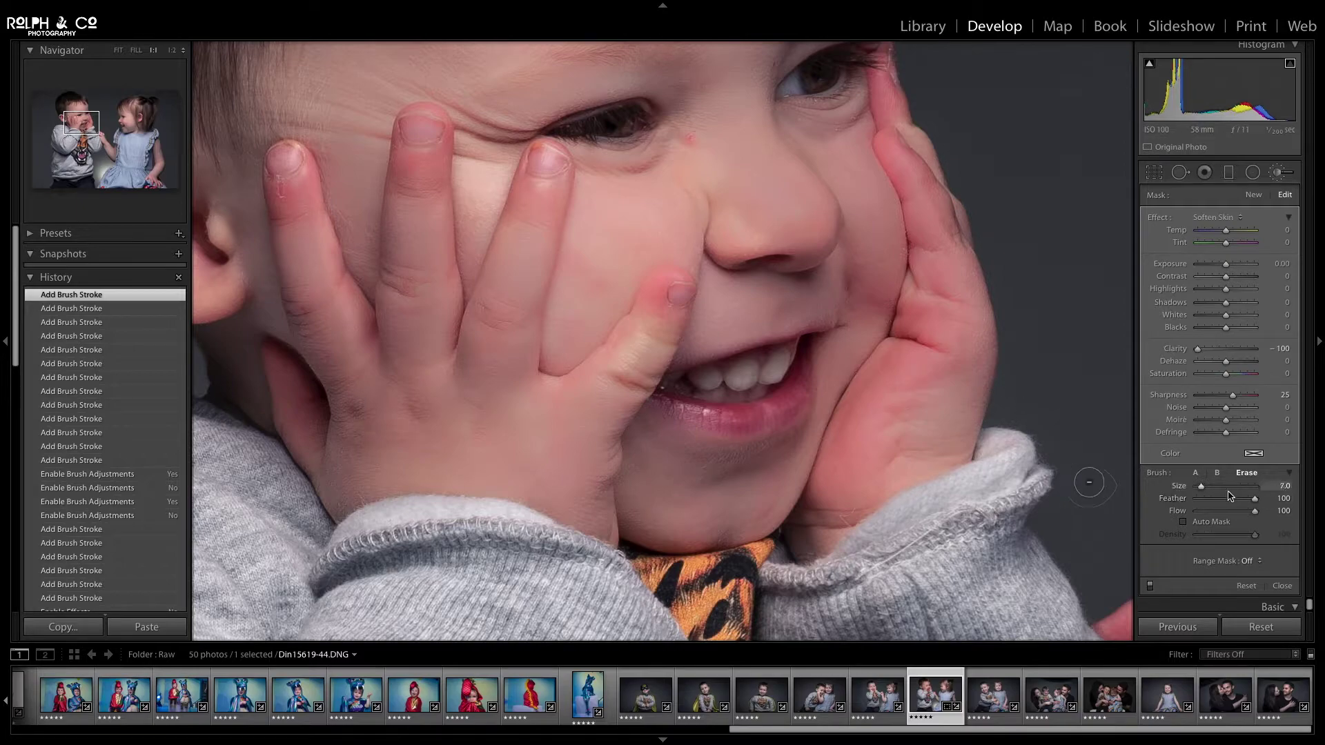
drag(1219, 515, 1217, 512)
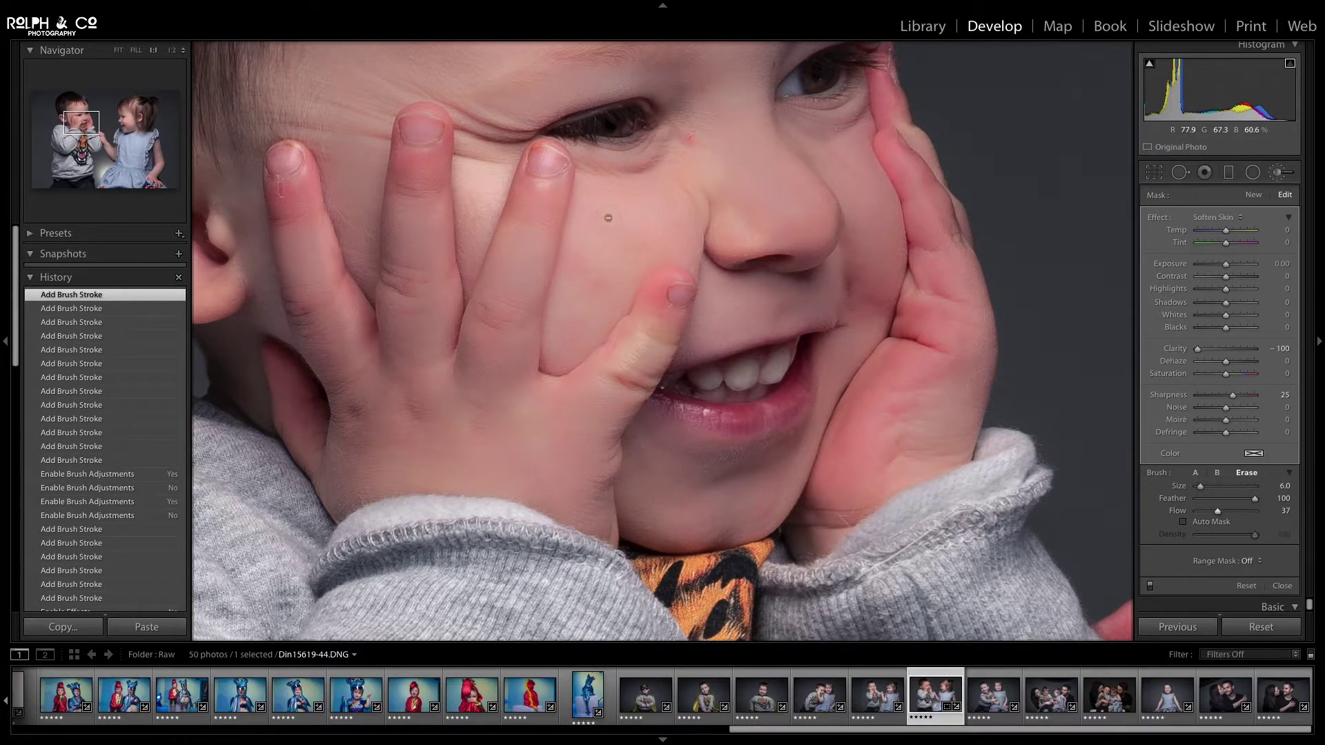
Step: Paint brush A at Size 9.0, Feather 100 and Flow 43 over the boy's fingers, hands, cheek and the skin around his far eye
click(1195, 473)
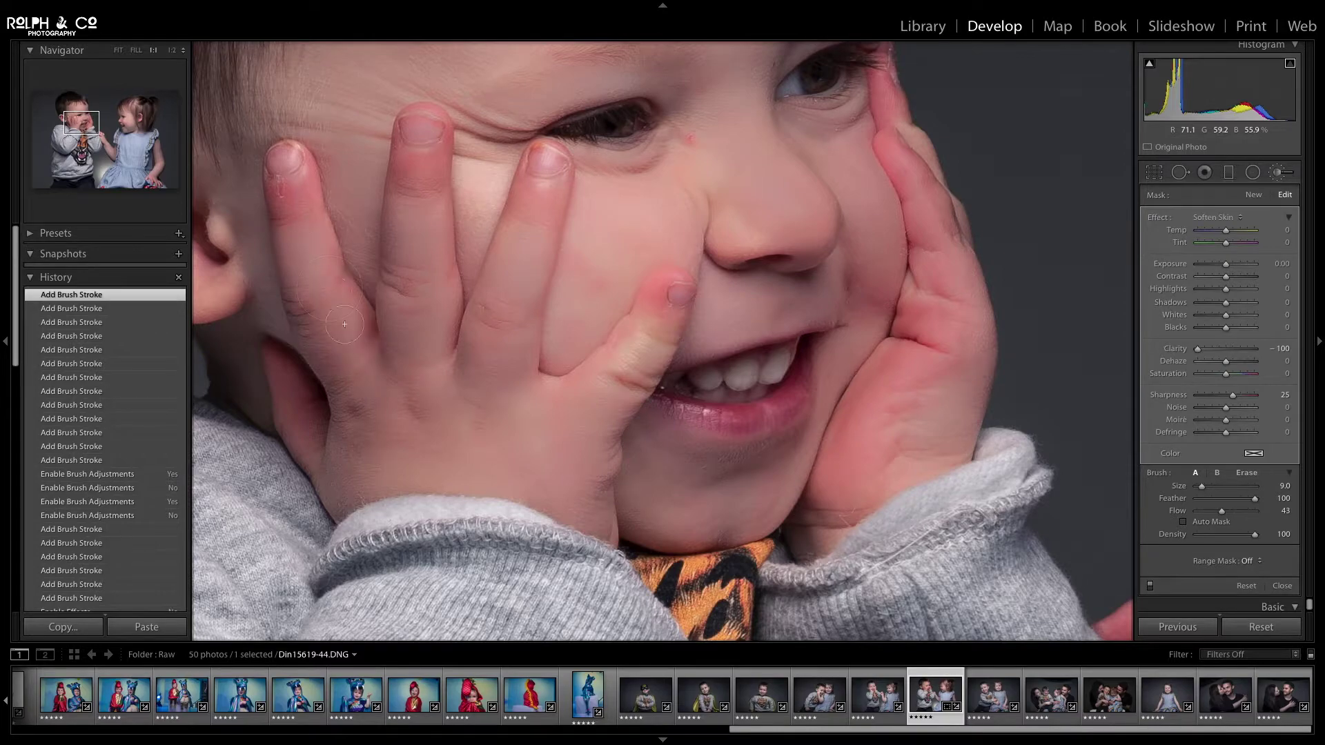
drag(414, 192, 442, 350)
mouse_move(542, 167)
mouse_down()
mouse_move(521, 289)
mouse_move(496, 301)
mouse_up()
drag(457, 347, 520, 425)
mouse_move(765, 83)
mouse_down()
mouse_move(794, 159)
mouse_move(856, 124)
mouse_up()
mouse_move(856, 151)
mouse_down()
mouse_move(867, 221)
mouse_move(837, 264)
mouse_up()
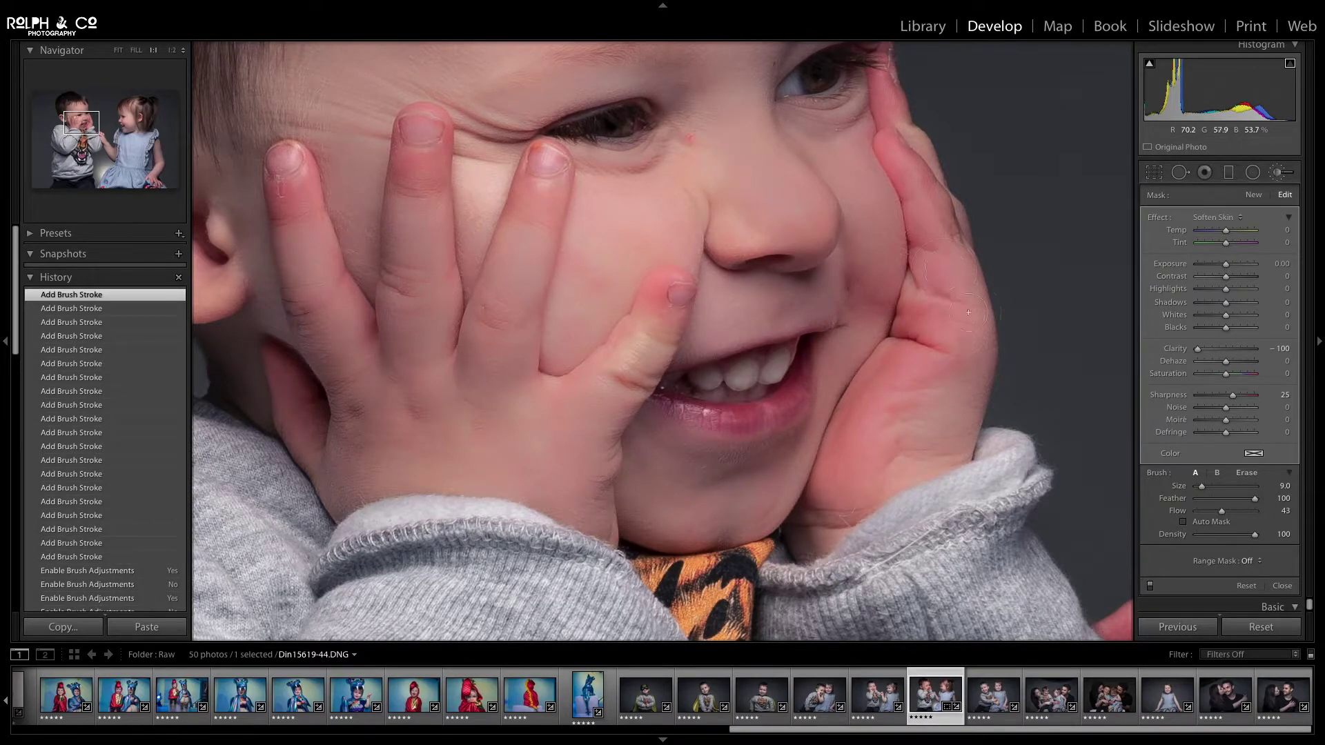
click(840, 501)
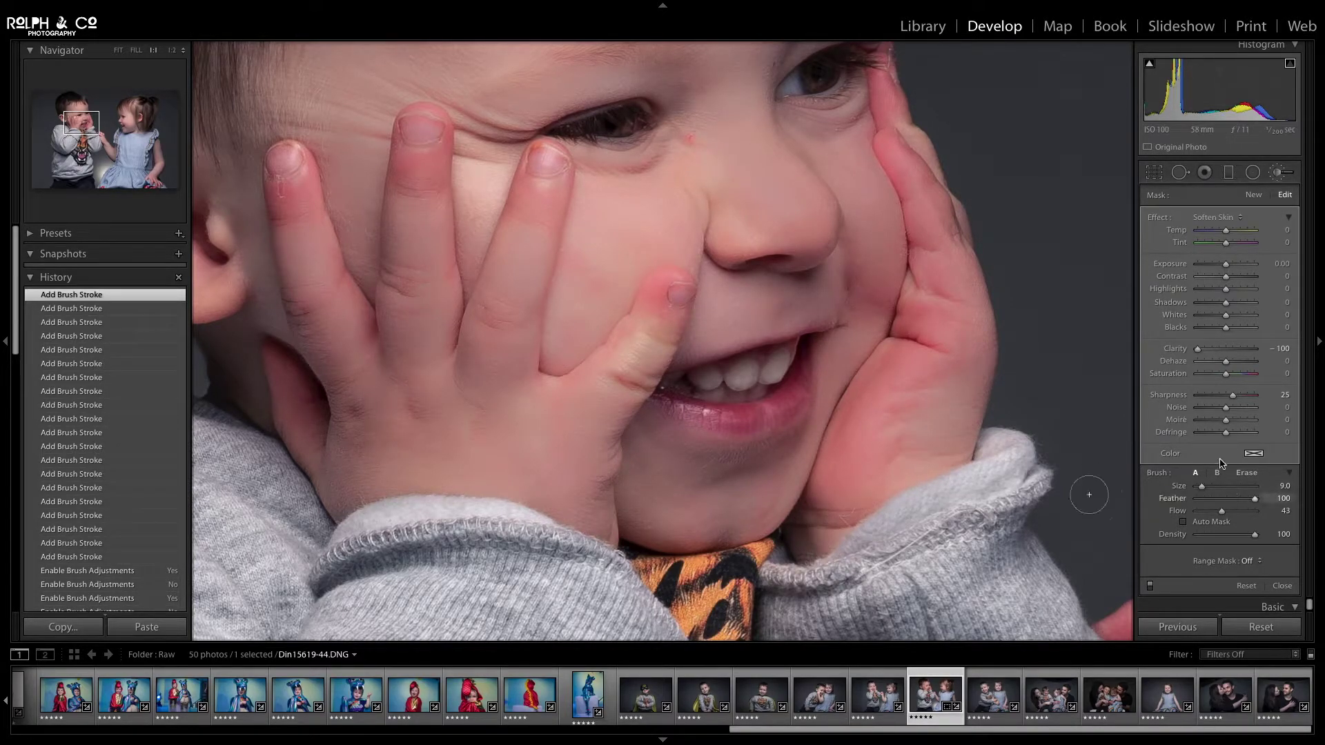
Step: Erase softening along the crease where the boy's palm meets his cheek
click(1246, 473)
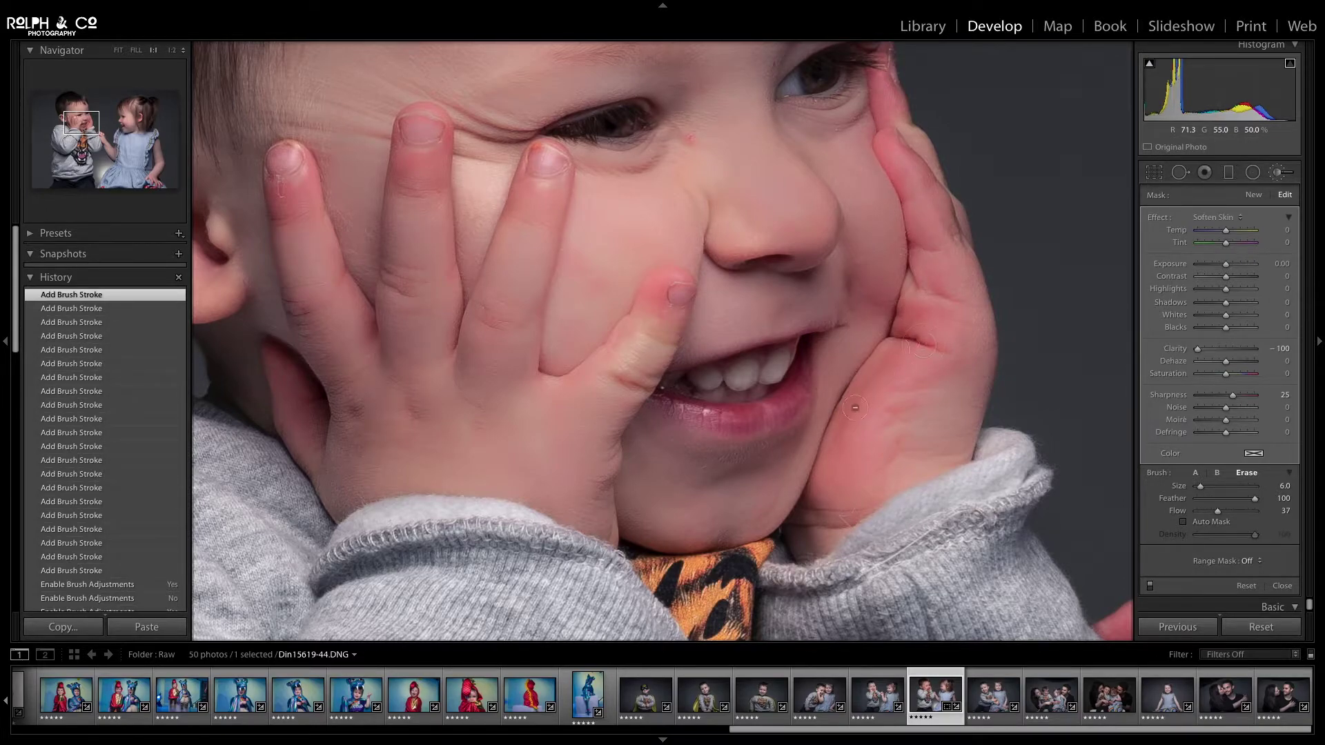
click(863, 402)
drag(863, 402, 376, 502)
Step: Examine the softened skin on the girl's cheek, forehead, ear and neck at 1:1
mouse_move(1118, 441)
mouse_down()
mouse_move(804, 423)
mouse_move(568, 319)
mouse_up()
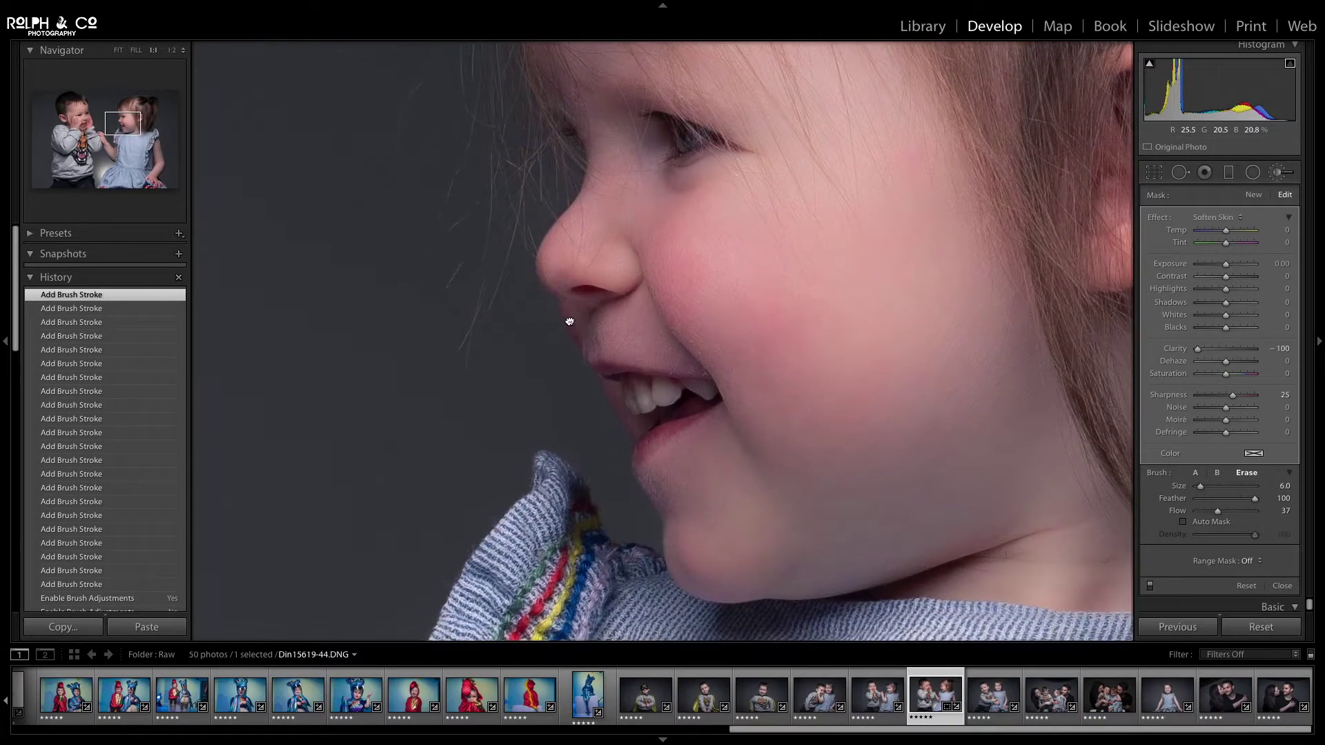
scroll(967, 464, up, 10)
scroll(967, 465, right, 8)
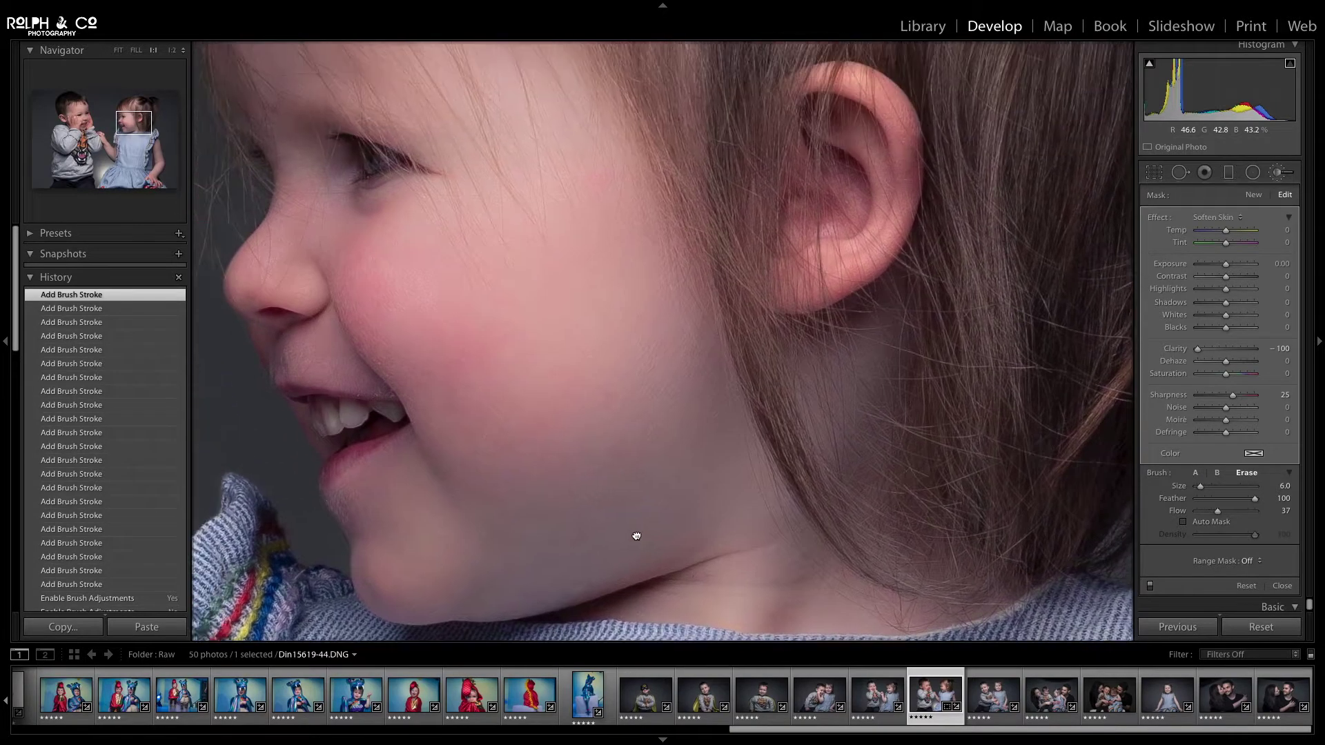
scroll(714, 430, up, 8)
scroll(714, 430, left, 7)
scroll(672, 548, down, 11)
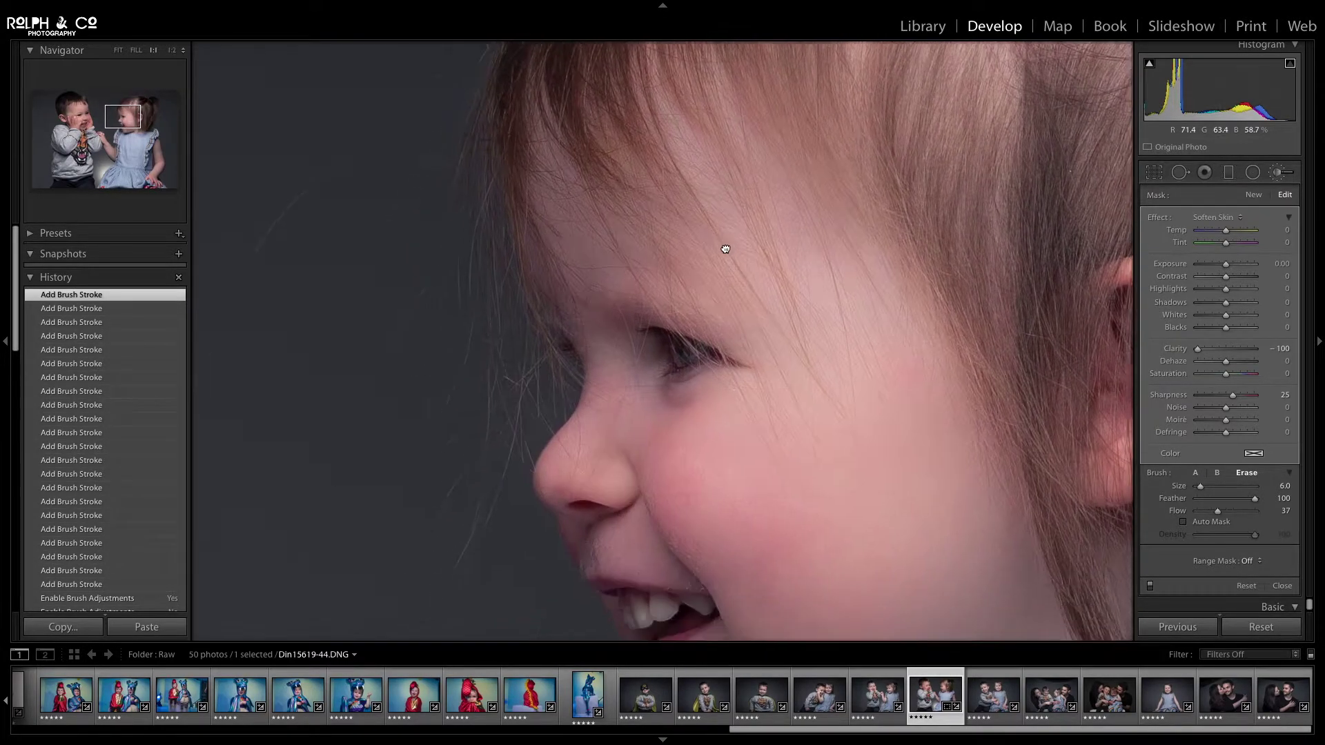
scroll(748, 256, down, 5)
scroll(748, 256, left, 2)
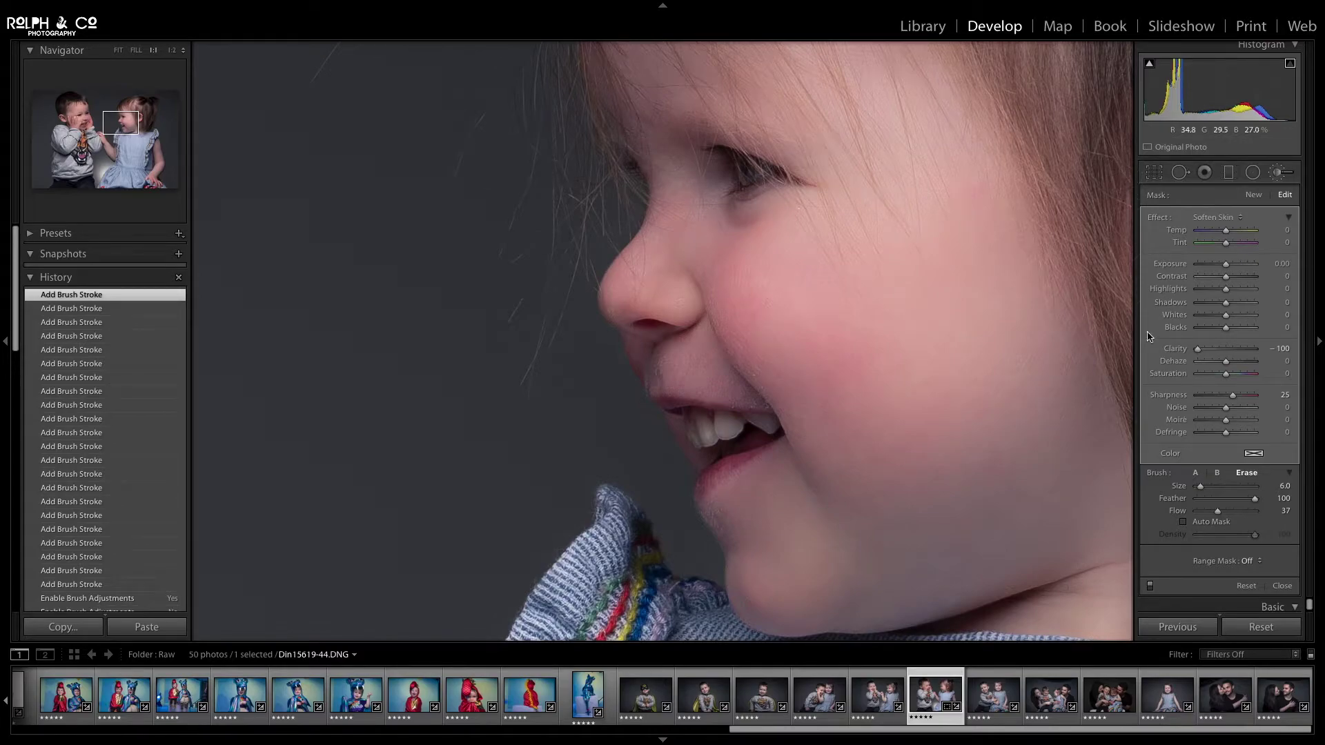
Step: Compare the girl's face with and without the brush adjustments, leave them switched on and close the adjustment brush
click(1150, 588)
click(1150, 588)
click(1150, 588)
click(1150, 587)
click(965, 379)
click(1276, 176)
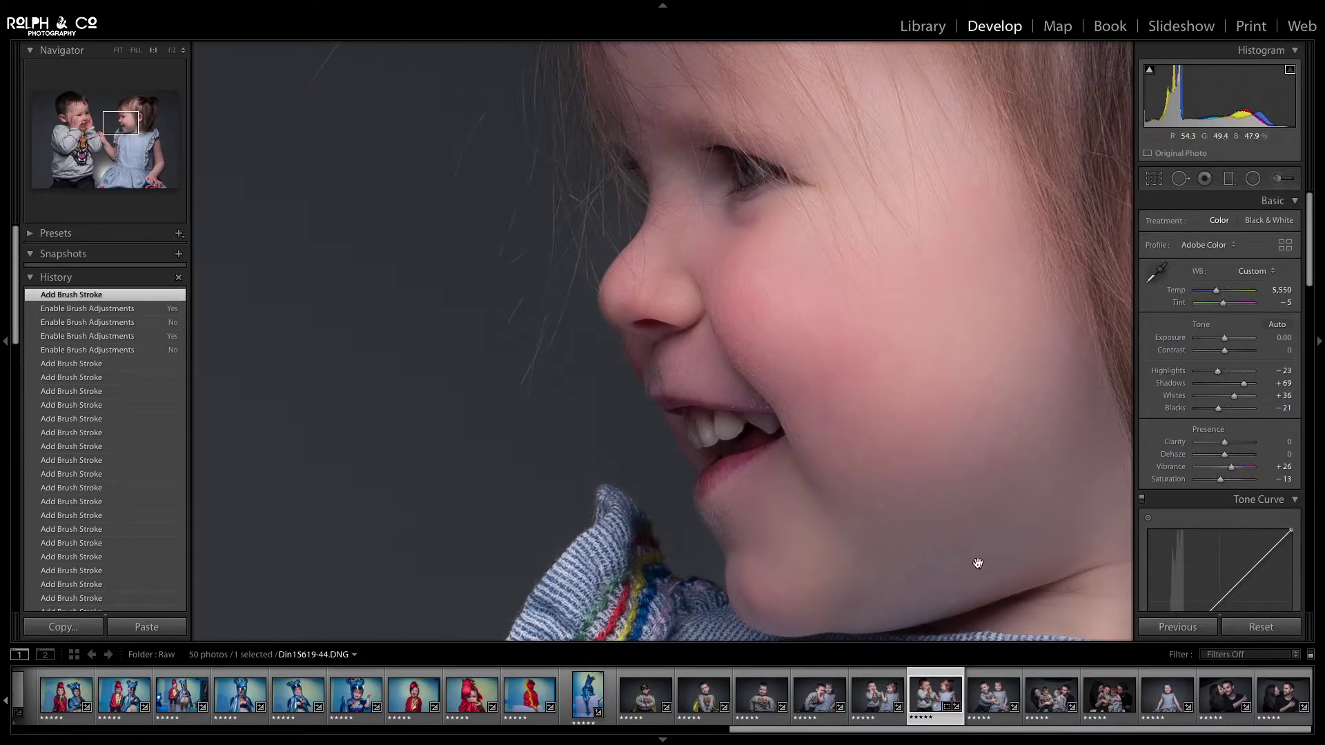
Step: Compare the whole portrait with and without the brush adjustments, leave them switched on and close the brush
key(ctrl+0)
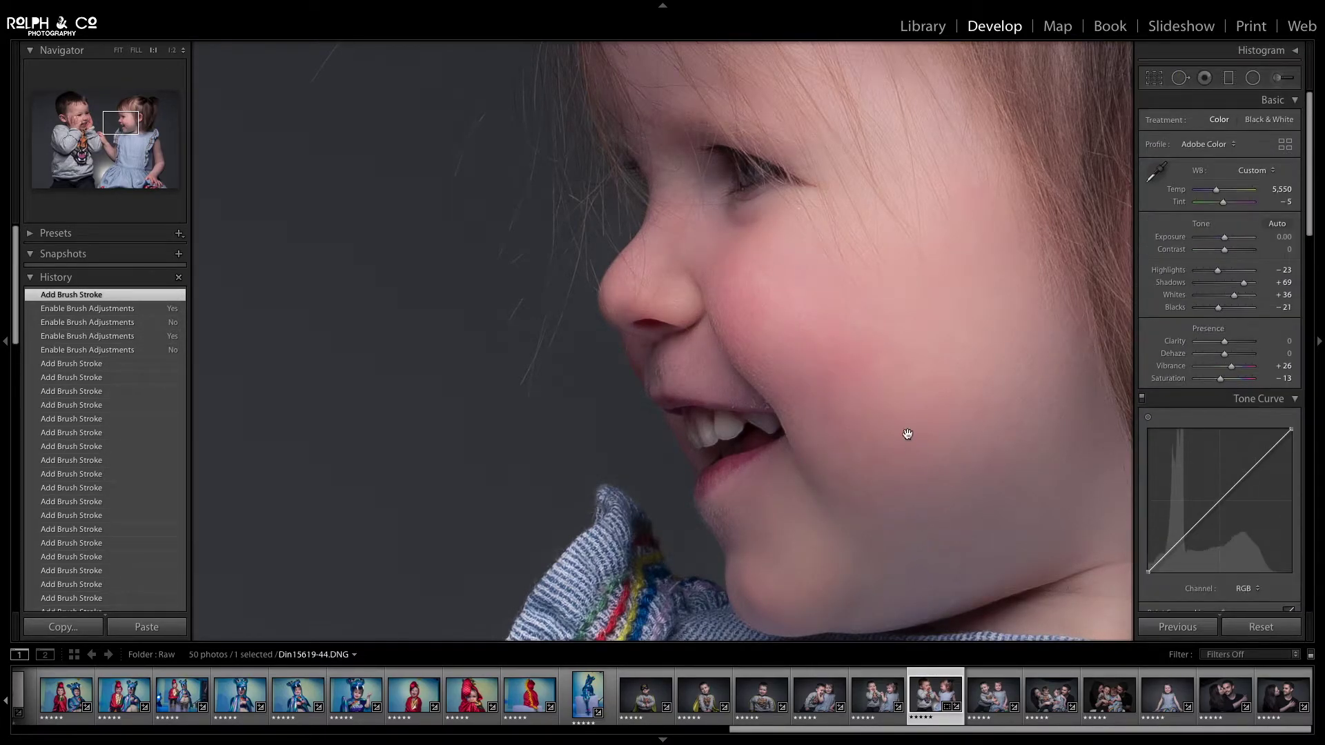
click(858, 377)
click(1280, 77)
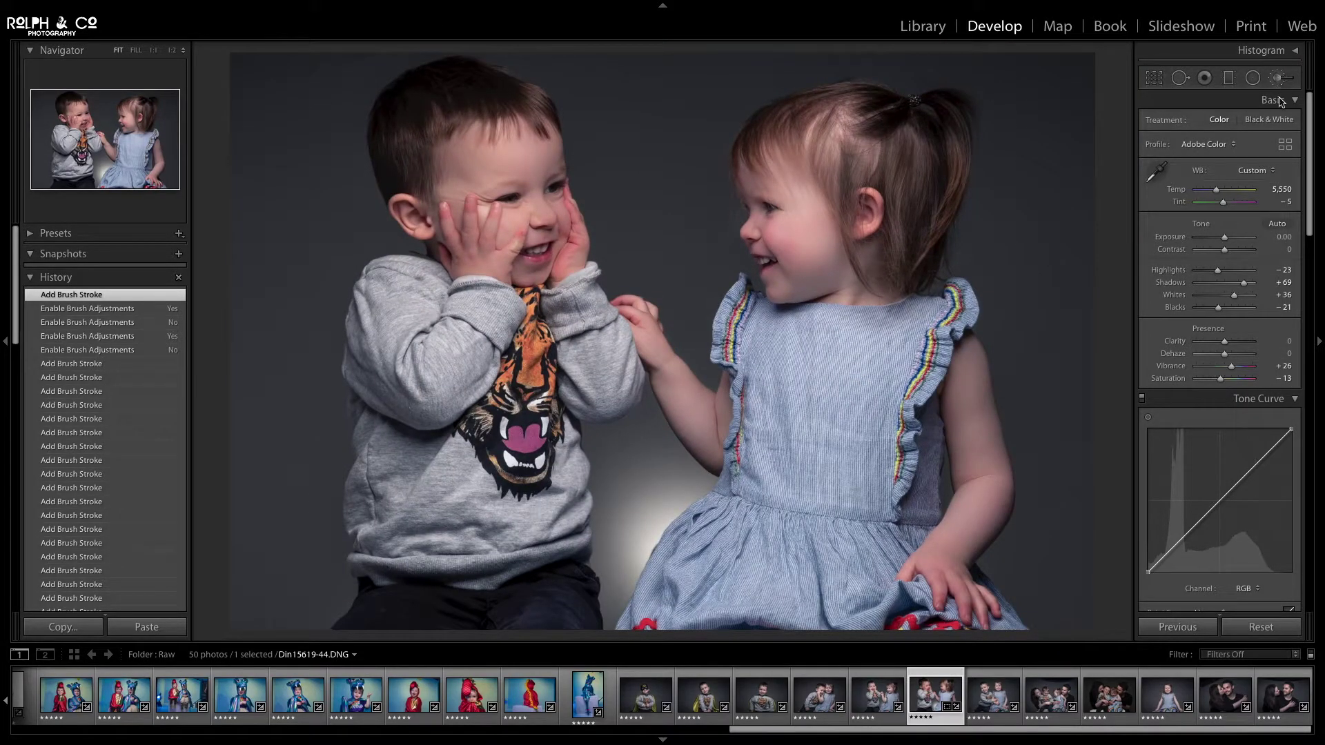
click(1150, 492)
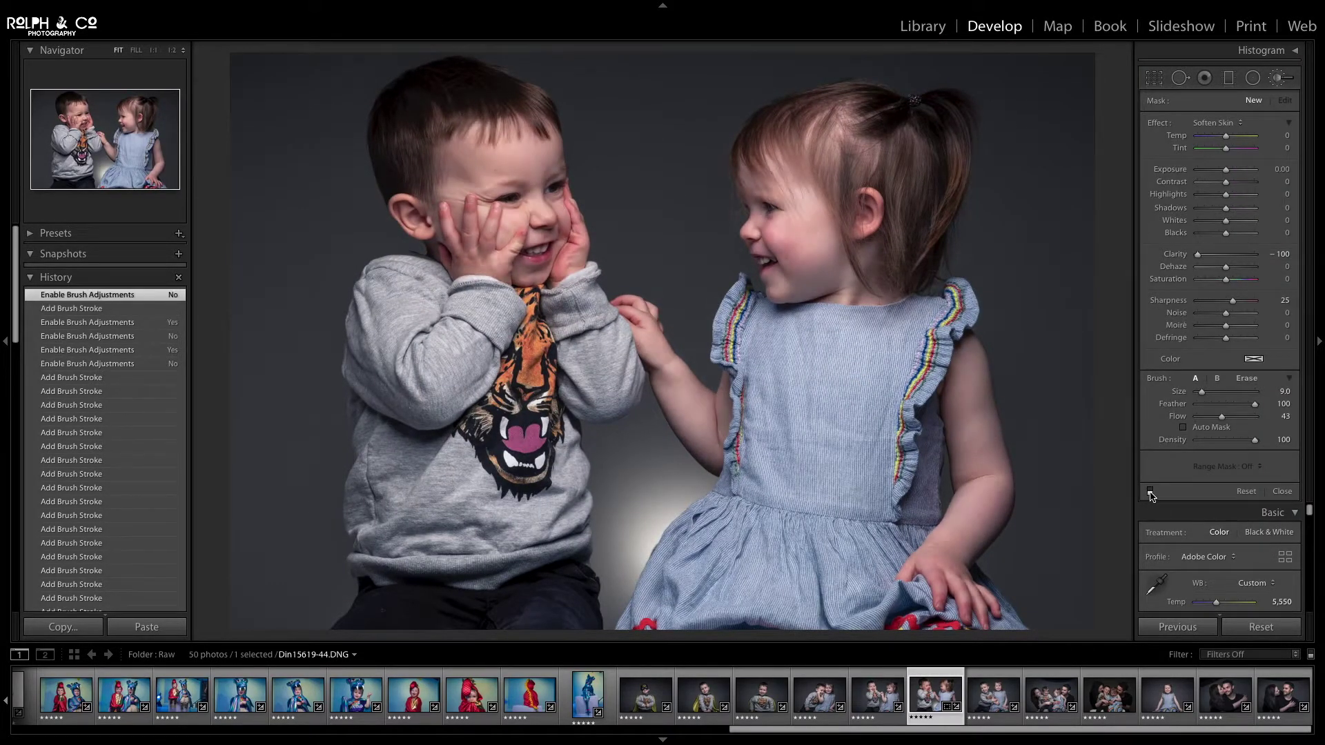
click(1150, 491)
click(1150, 491)
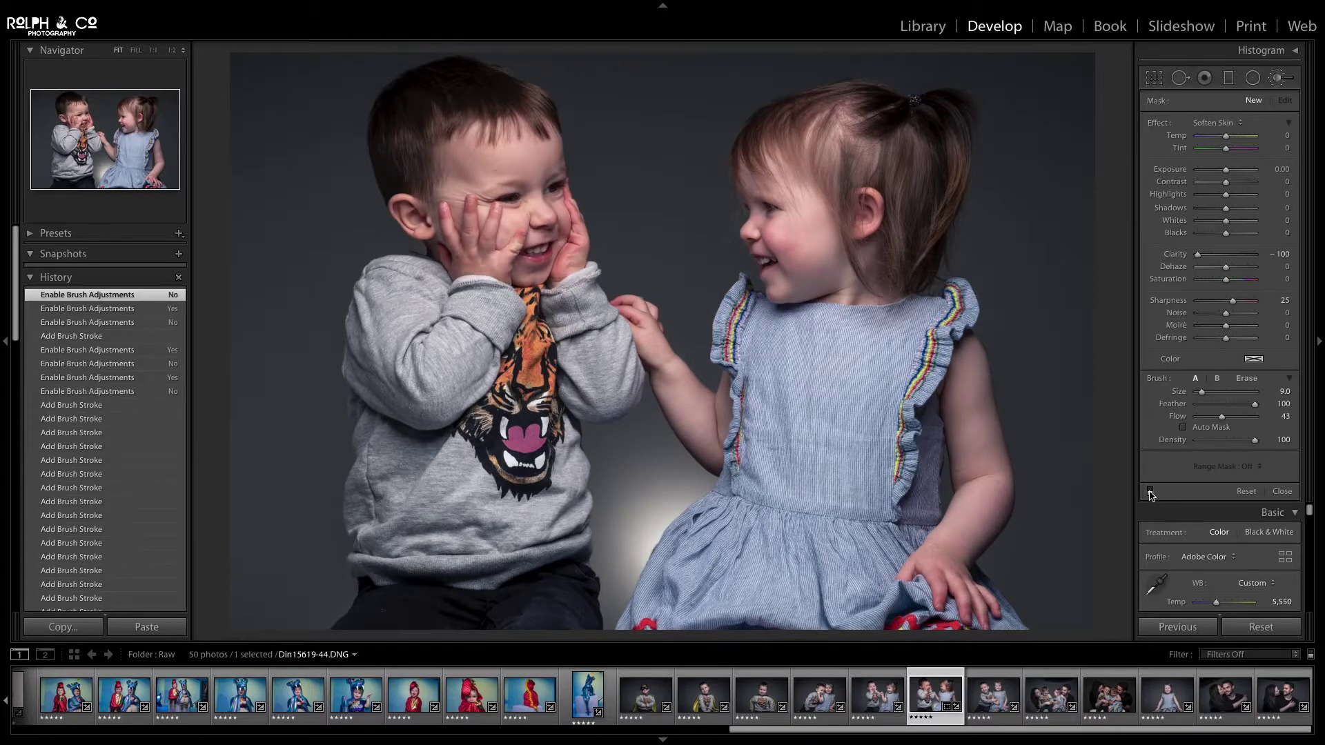
click(1150, 492)
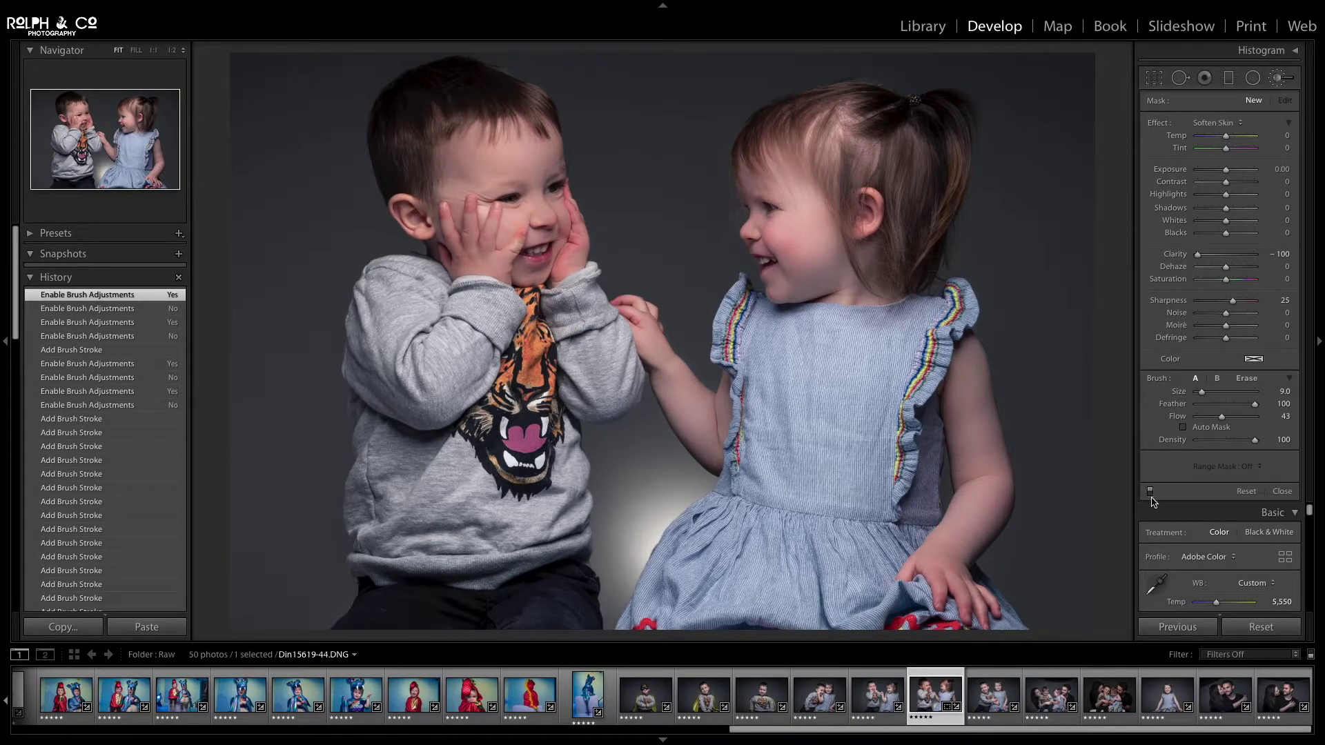
click(1276, 80)
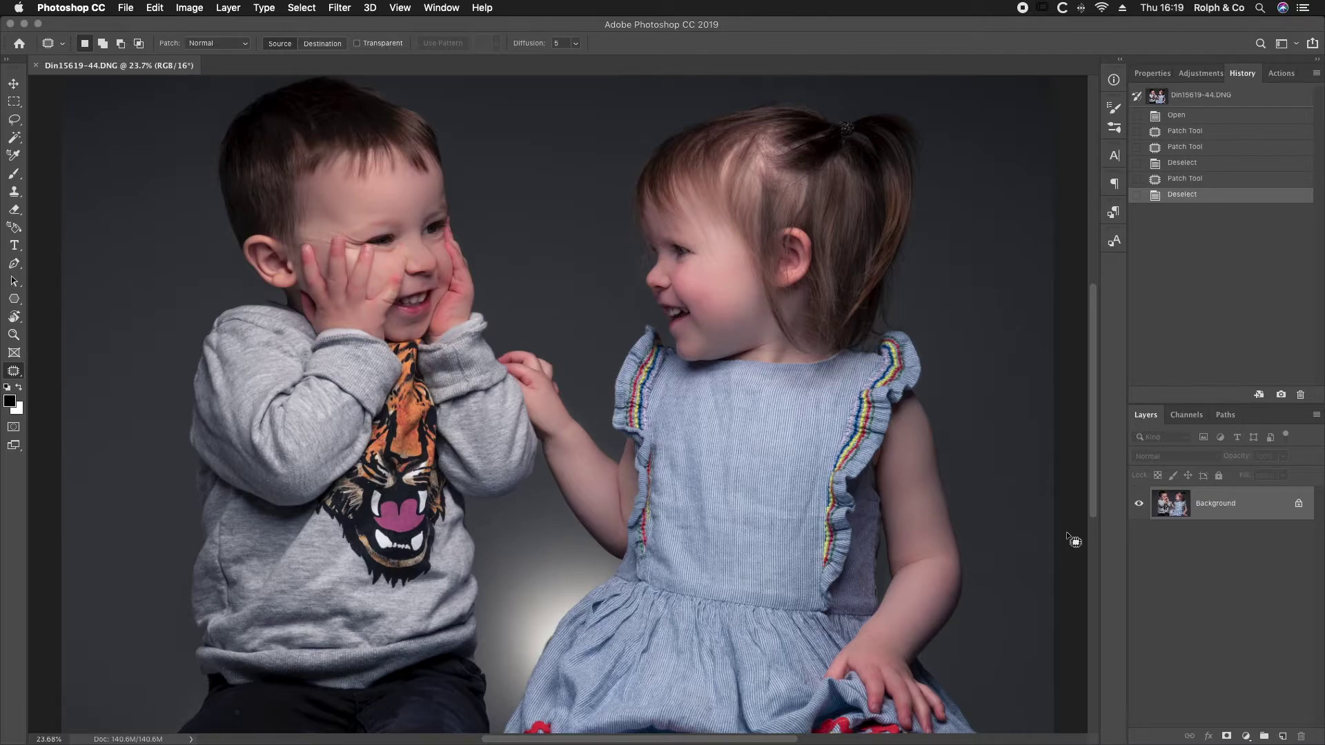
Step: Switch to Photoshop and inspect the boy's and girl's faces up close for remaining skin marks
key(super+plus)
key(super+plus)
key(super+plus)
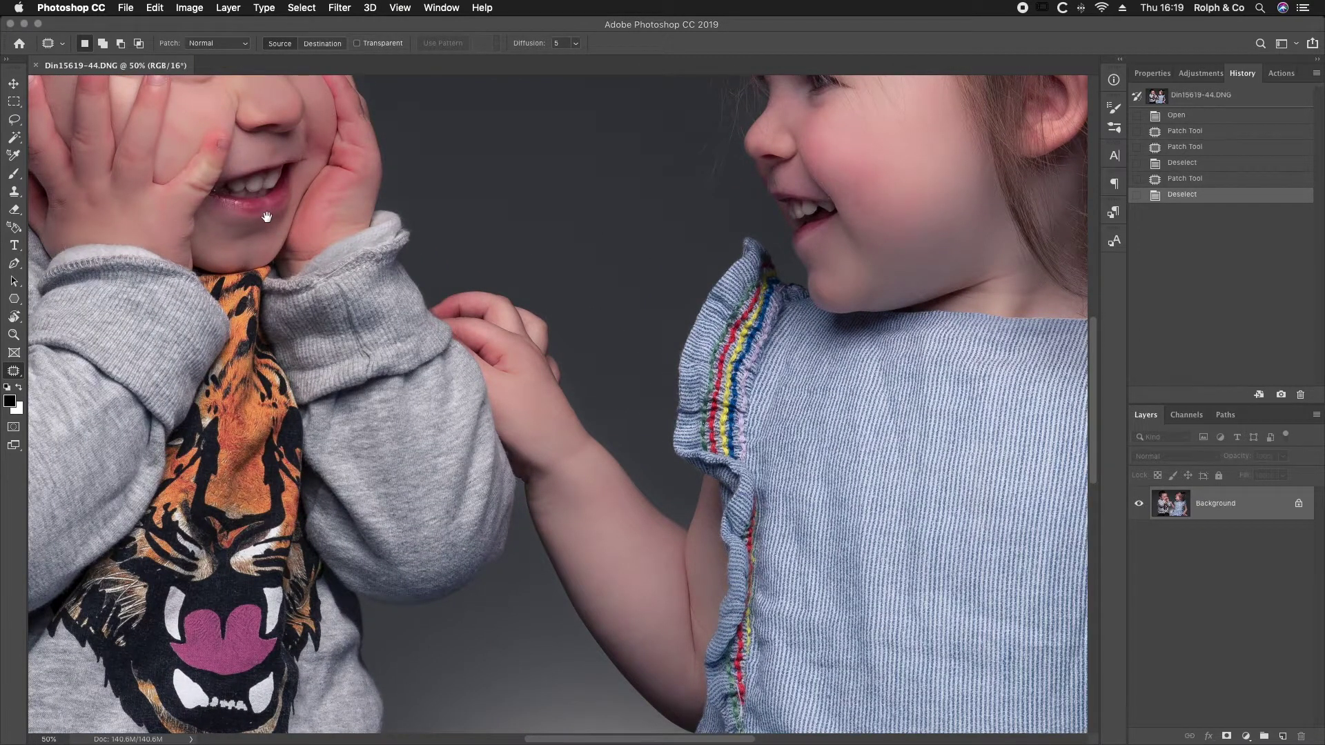
drag(267, 216, 453, 594)
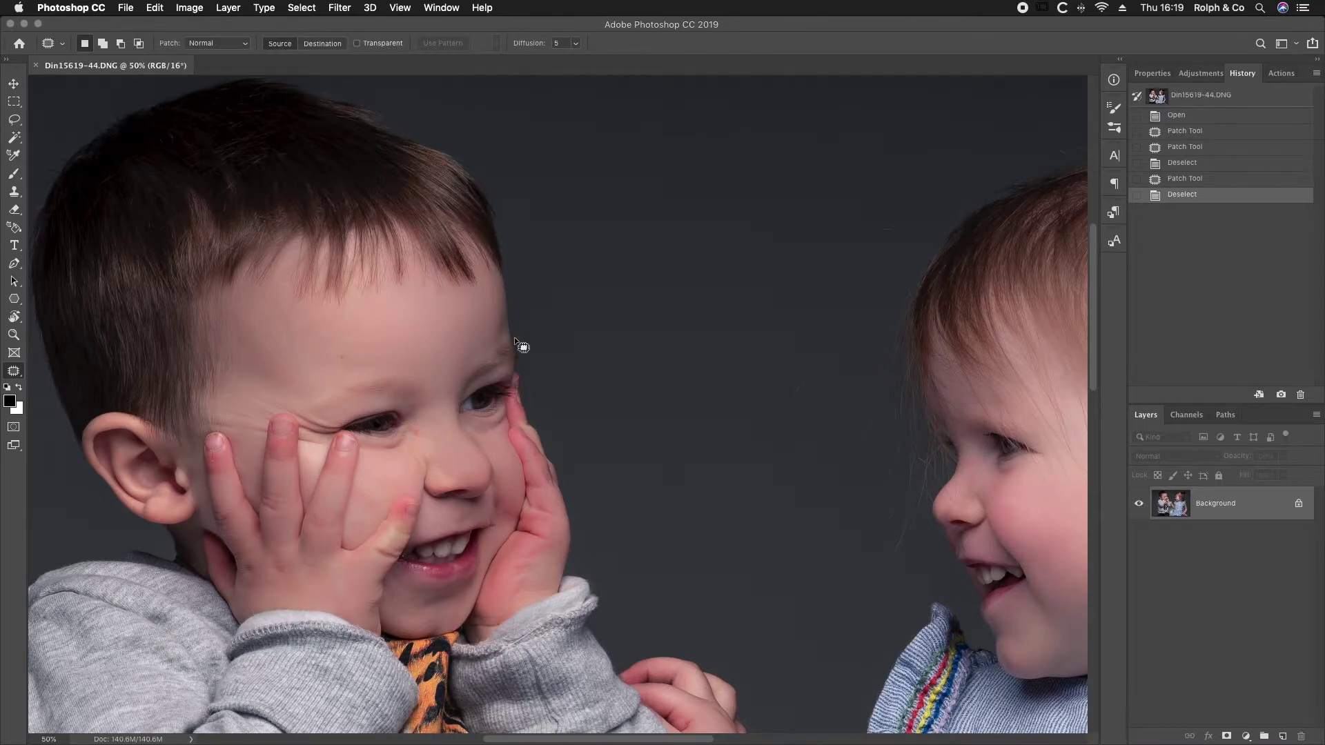
scroll(519, 345, up, 1)
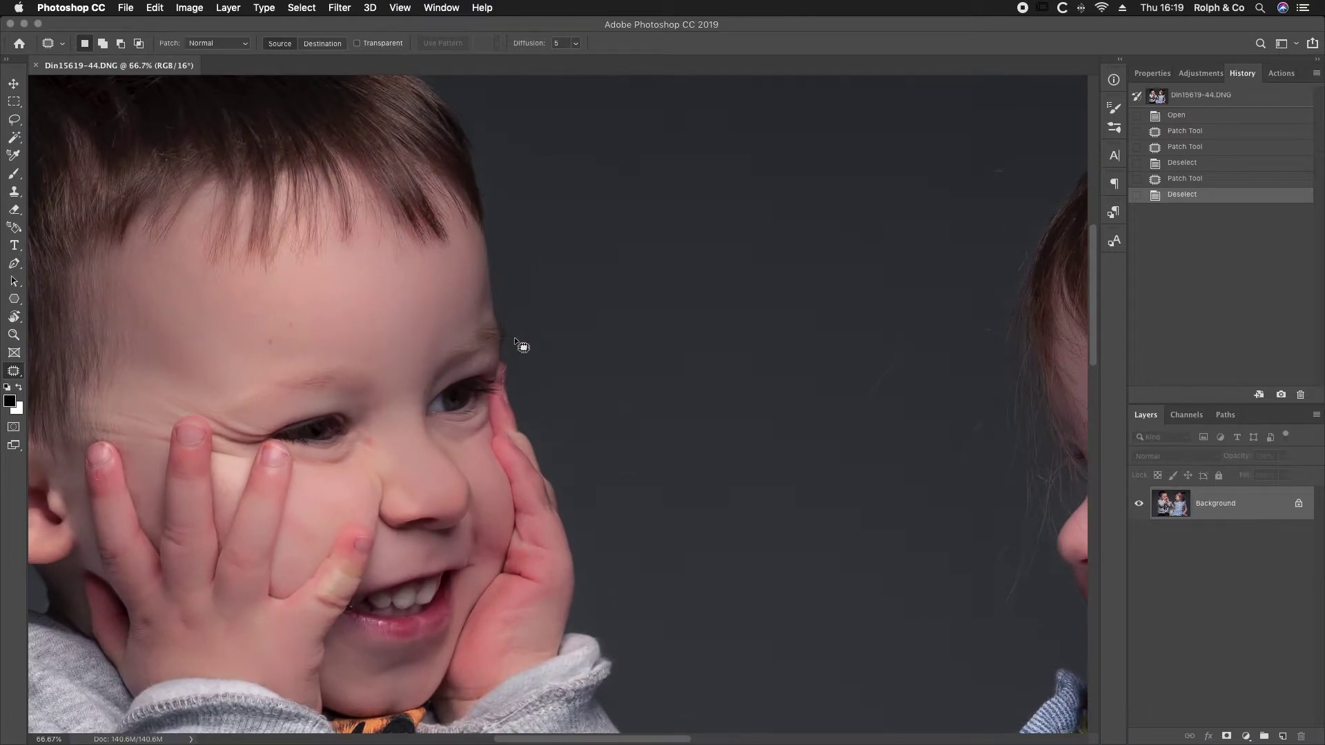
drag(403, 561, 515, 441)
drag(814, 462, 320, 396)
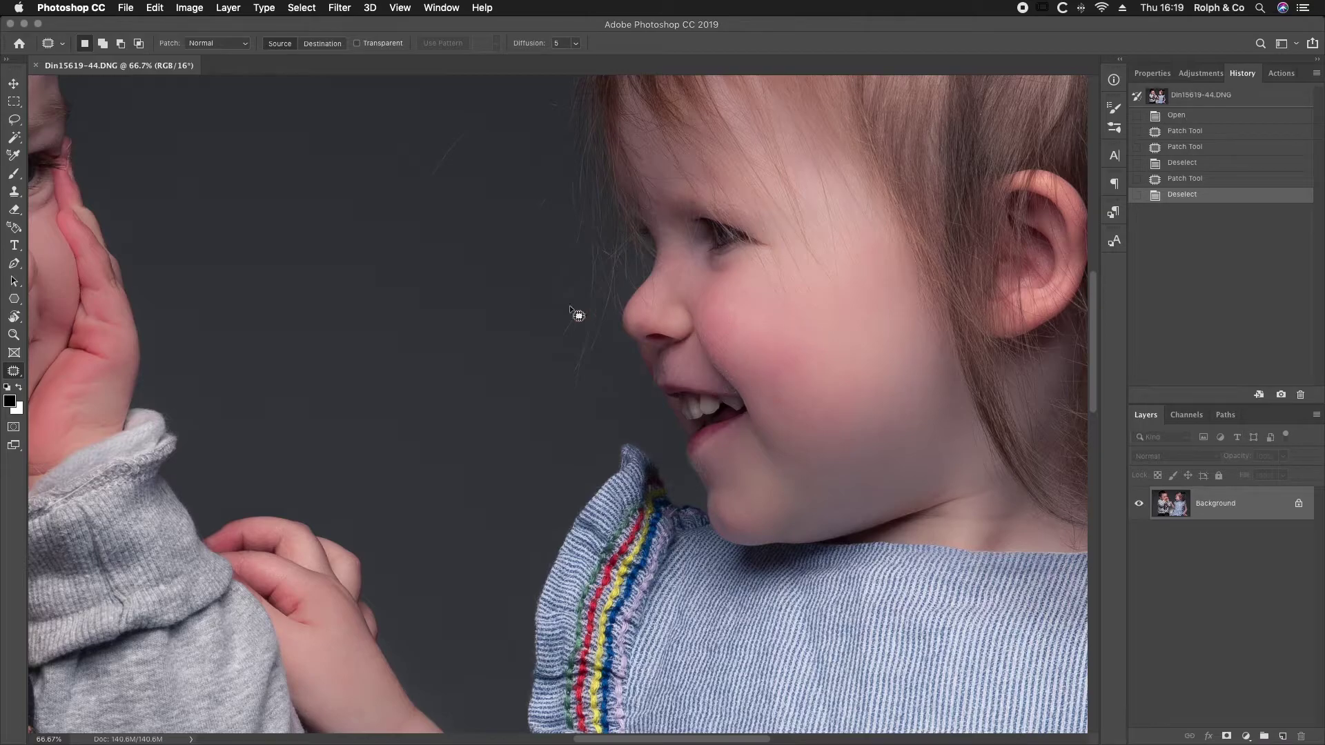
drag(415, 392, 910, 393)
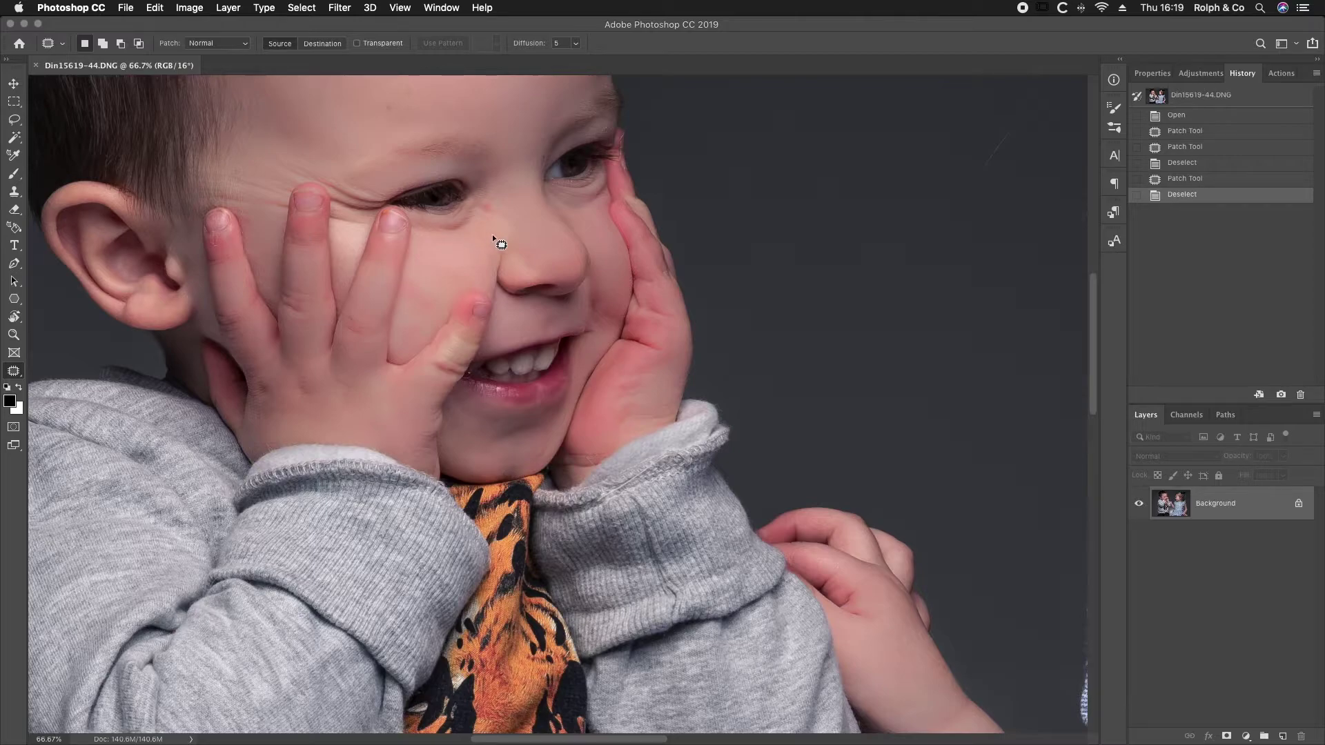
Step: Use the Clone Stamp with a size 90 brush at 30% opacity to retouch the skin beneath the boy's eye beside his nose
key(s)
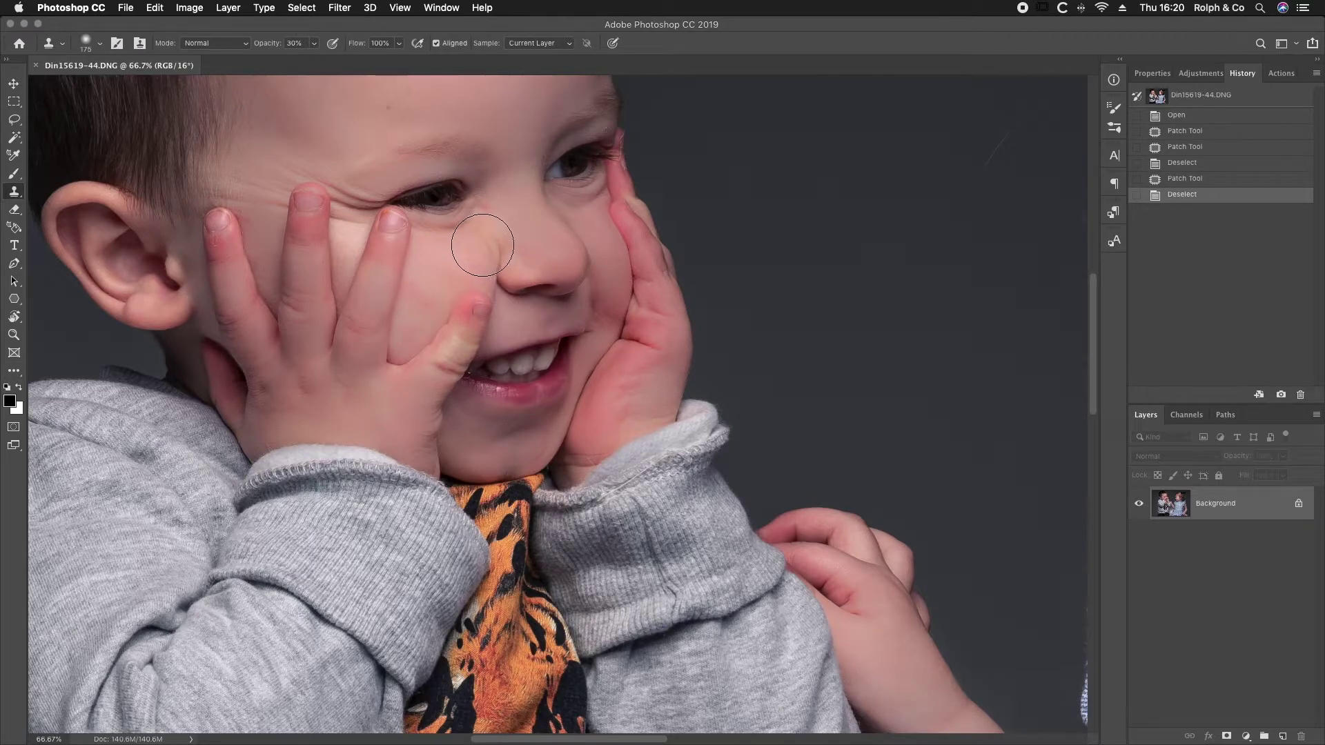
key(bracketleft)
key(bracketleft)
key(bracketleft)
mouse_move(460, 226)
mouse_down()
mouse_move(431, 229)
mouse_move(476, 211)
mouse_move(458, 216)
mouse_up()
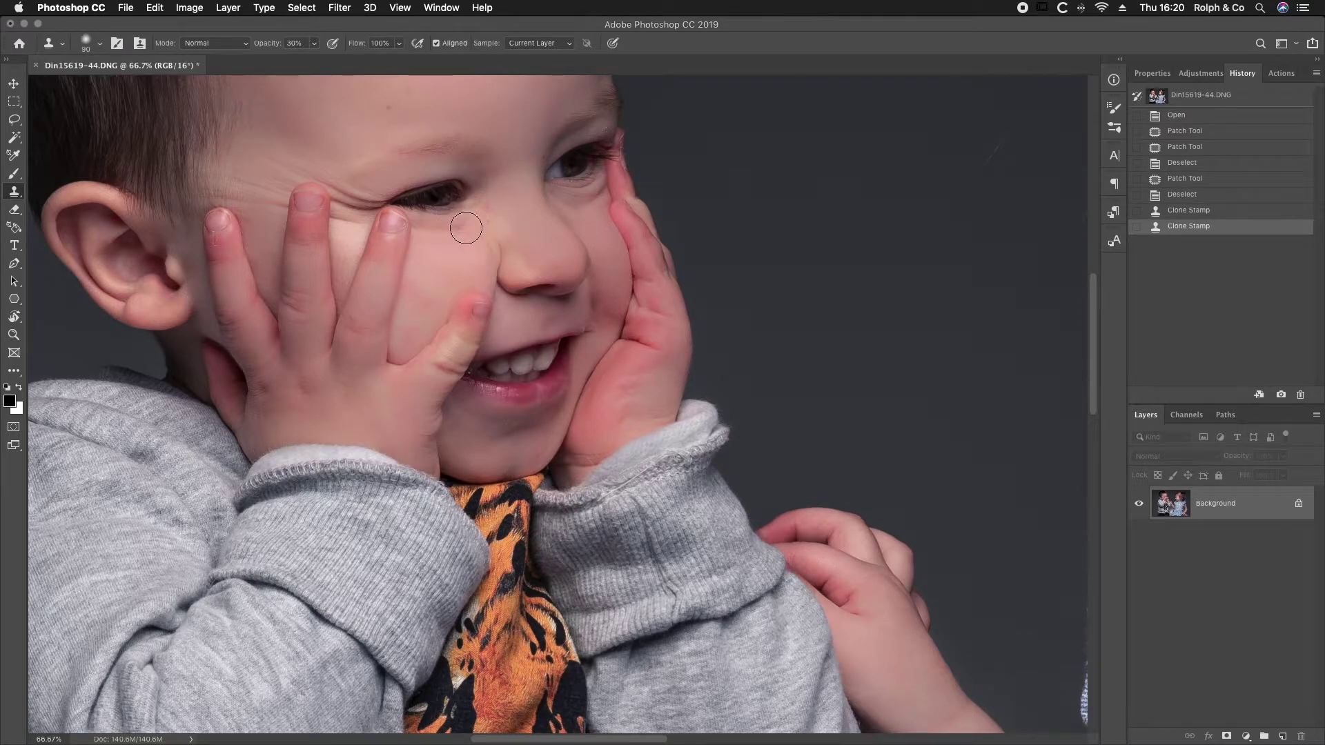
Step: Revert to the state before the Clone Stamp strokes and clone smoother skin beneath both of the boy's eyes
click(1178, 197)
drag(470, 220, 423, 234)
drag(574, 208, 586, 208)
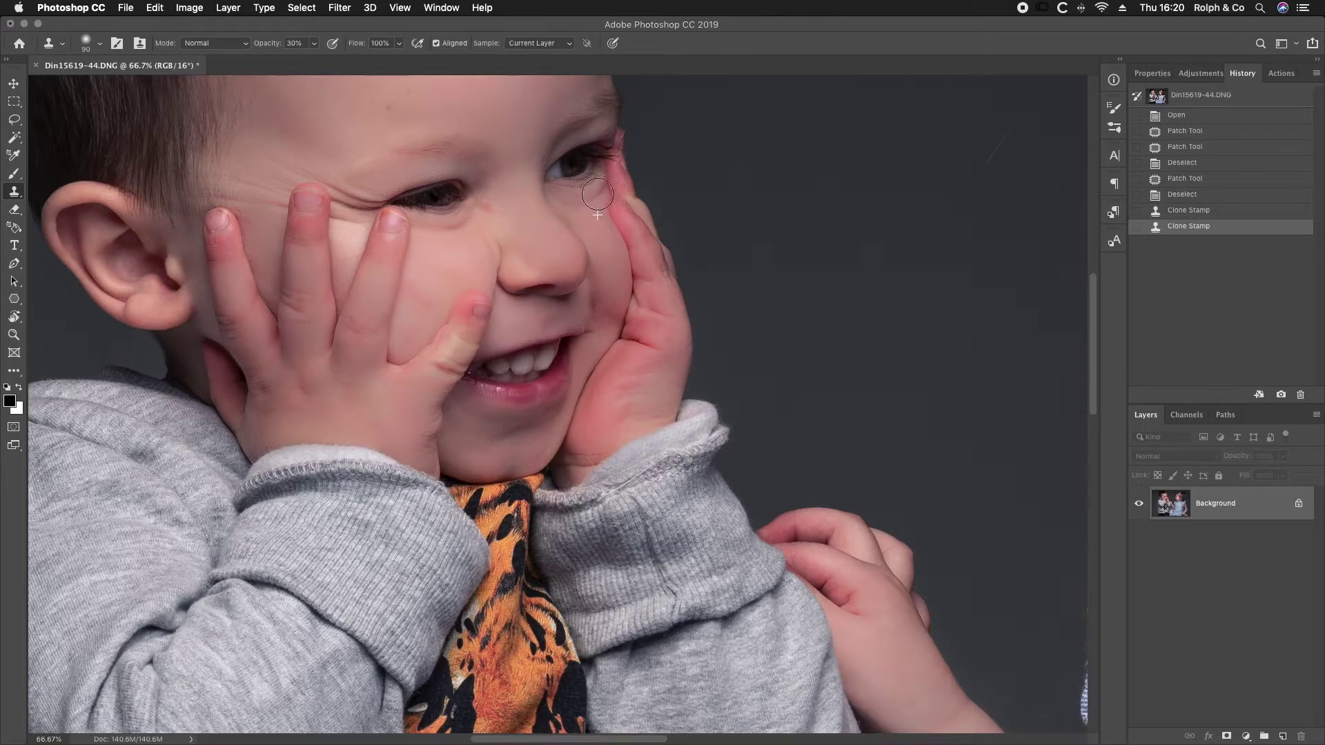
click(598, 195)
Step: Patch the remaining skin marks between the boy's eye and nose and on his forehead
key(j)
mouse_move(494, 200)
mouse_down()
mouse_move(478, 200)
mouse_move(495, 214)
mouse_move(492, 203)
mouse_up()
drag(489, 206, 514, 222)
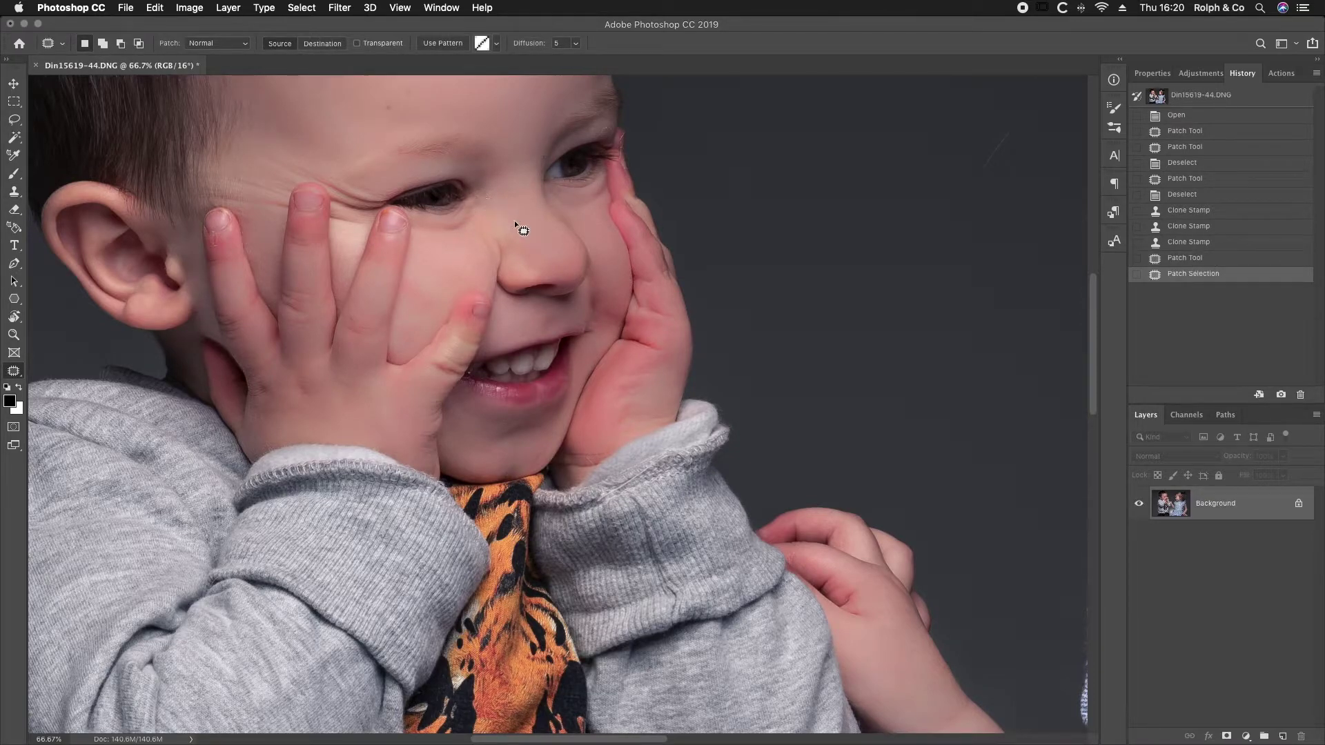
key(super+d)
mouse_move(416, 84)
mouse_down()
mouse_move(389, 106)
mouse_move(419, 116)
mouse_up()
drag(216, 233, 231, 245)
key(super+d)
Step: Remove the stray marks from the grey background between the two children with the Clone Stamp and Patch tools
drag(852, 287, 438, 397)
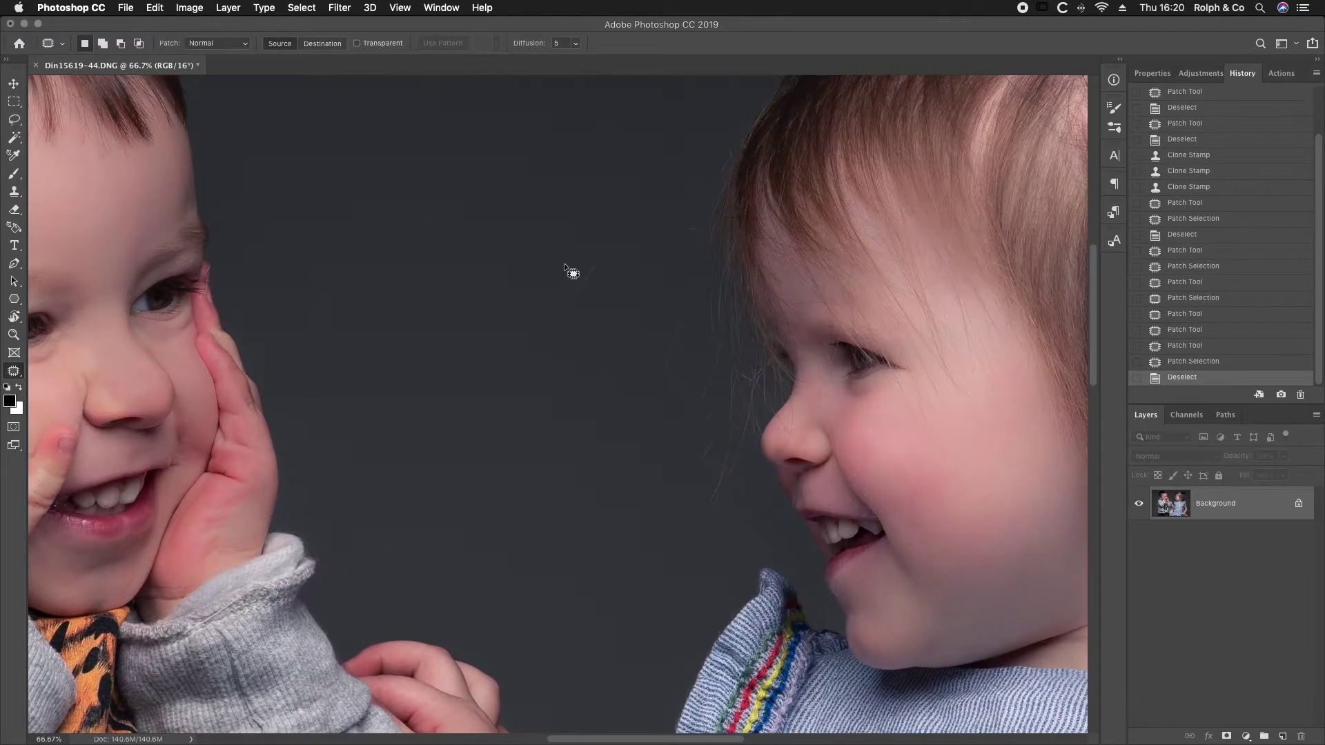
key(s)
mouse_move(570, 297)
mouse_down()
mouse_move(640, 236)
mouse_move(569, 304)
mouse_up()
mouse_move(569, 304)
mouse_down()
mouse_move(601, 259)
mouse_move(646, 233)
mouse_move(600, 258)
mouse_move(595, 301)
mouse_up()
key(j)
key(super+d)
mouse_move(330, 323)
mouse_down()
mouse_move(345, 307)
mouse_move(404, 356)
mouse_up()
key(super+d)
Step: Retouch the skin beneath the girl's eye with the Clone Stamp at 30% opacity, sampling from her cheek
drag(780, 430, 547, 198)
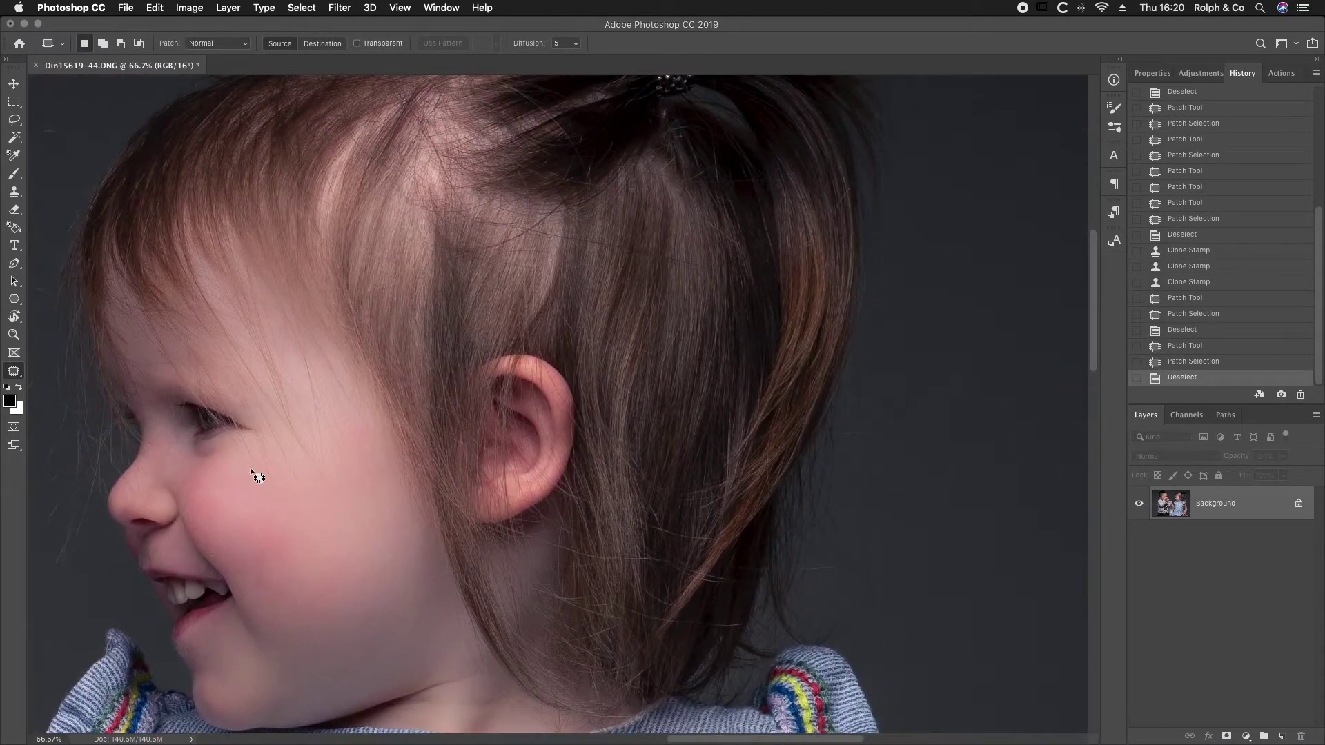
key(s)
alt+click(205, 474)
drag(198, 454, 203, 448)
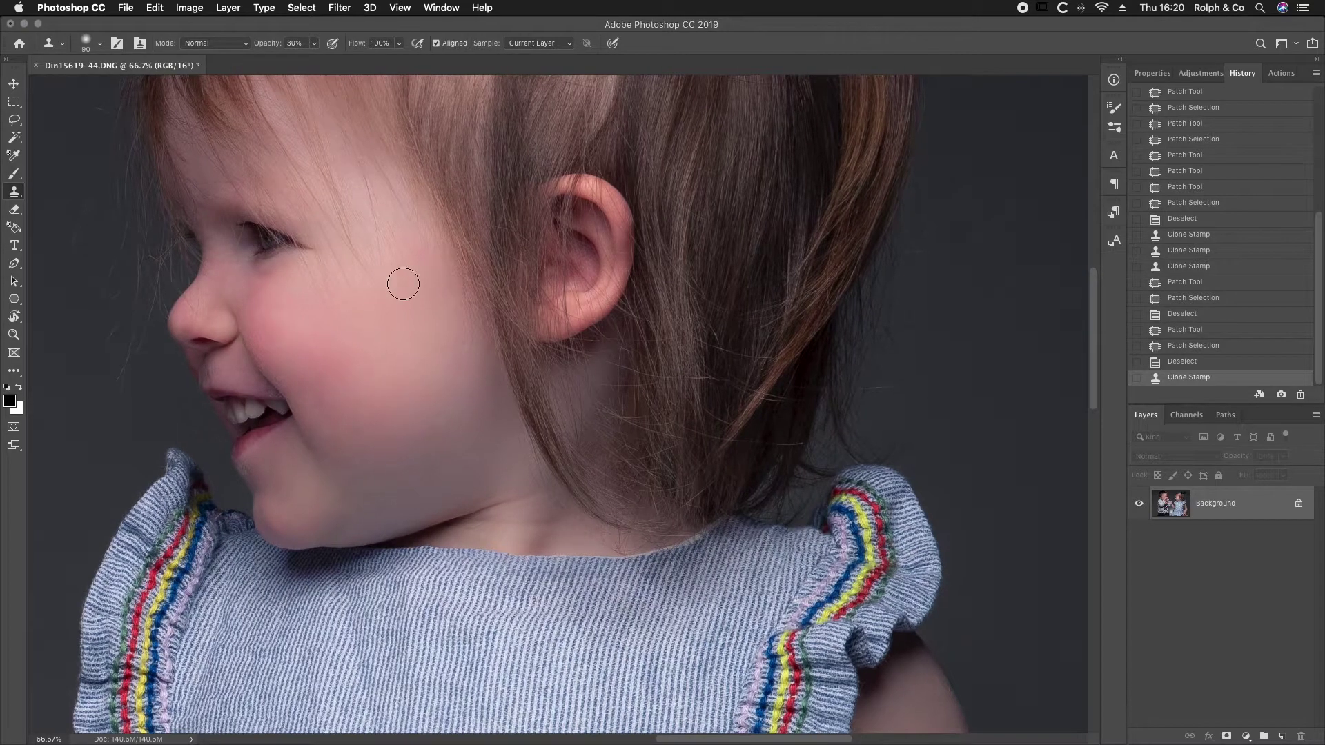
Step: Patch the small marks around the corner of the girl's mouth and along her smile line
key(ctrl+plus)
key(ctrl+plus)
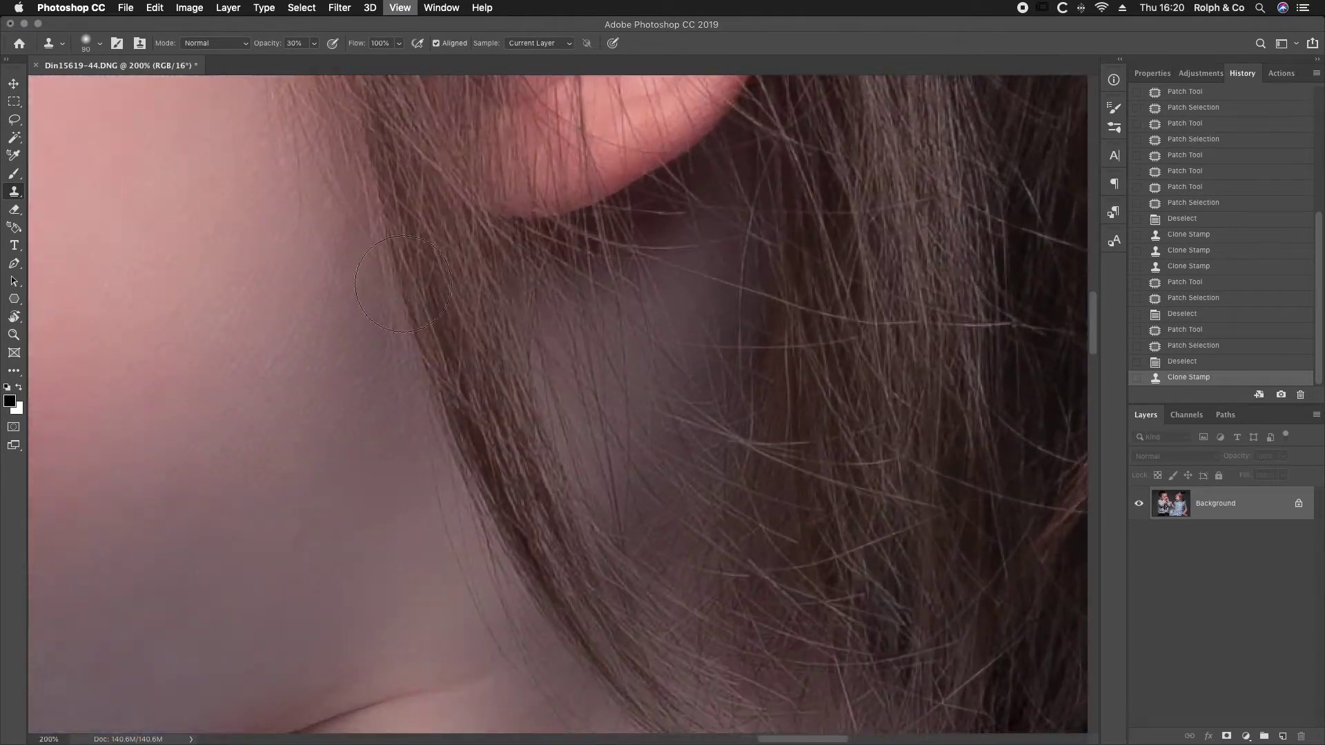
drag(316, 421, 689, 461)
key(j)
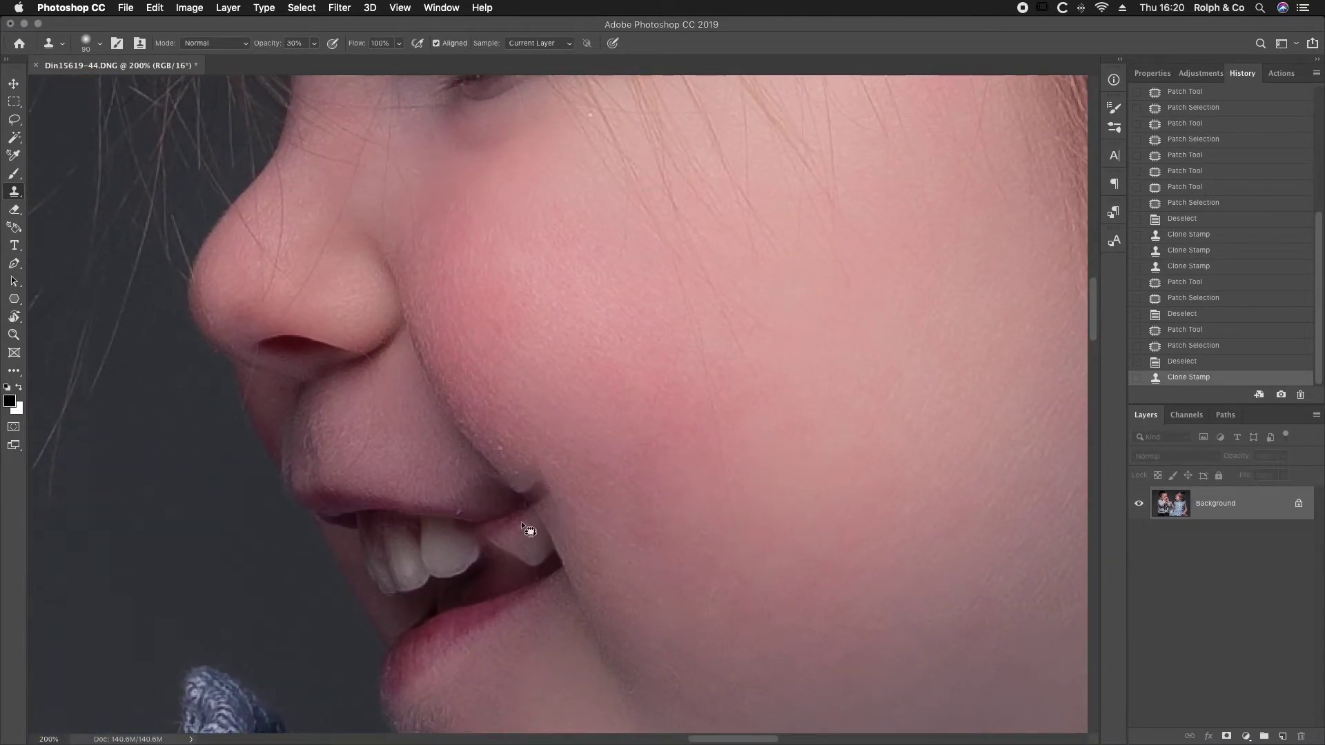
key(j)
mouse_move(450, 511)
mouse_down()
mouse_move(461, 510)
mouse_move(446, 510)
mouse_up()
drag(511, 453, 504, 440)
mouse_move(501, 447)
mouse_down()
mouse_move(508, 433)
mouse_move(518, 465)
mouse_move(508, 519)
mouse_move(503, 491)
mouse_move(507, 512)
mouse_move(478, 510)
mouse_move(520, 510)
mouse_move(501, 508)
mouse_up()
key(super+d)
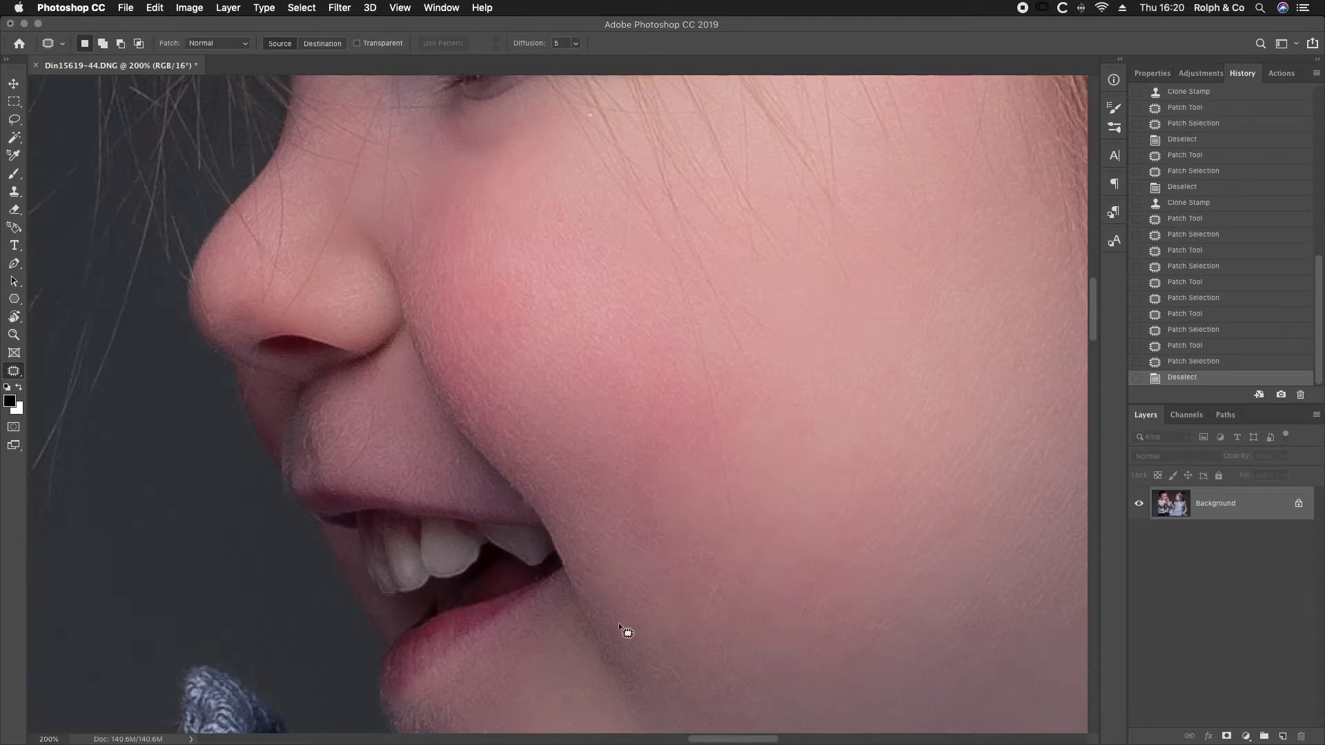
Step: Patch the remaining blemishes on the girl's cheek and the skin between her nose and upper lip
drag(557, 348, 567, 340)
drag(383, 400, 363, 407)
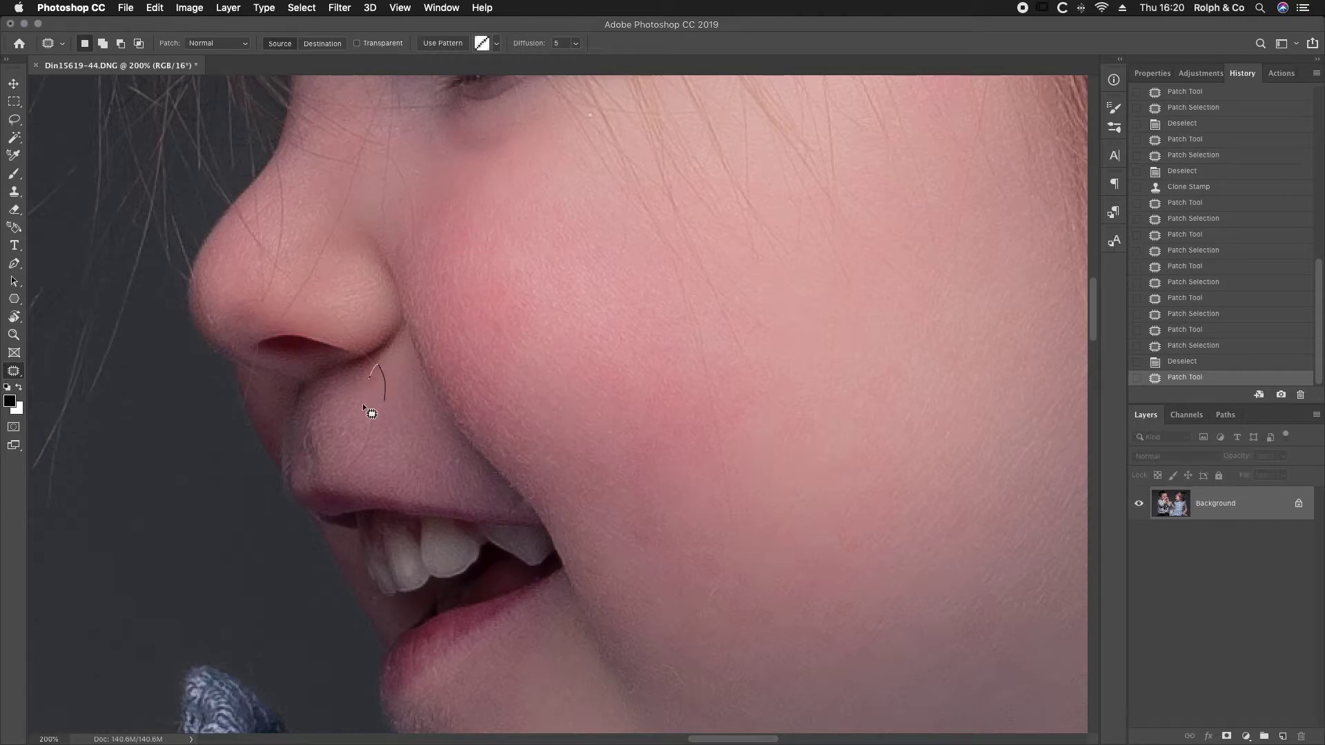
drag(367, 464, 396, 461)
key(super+d)
mouse_move(522, 516)
mouse_down()
mouse_move(470, 260)
mouse_move(334, 483)
mouse_move(406, 551)
mouse_up()
drag(303, 377, 341, 396)
key(super+d)
Step: Patch out the stray hairs in the background above the crown of the girl's head and her ponytail
drag(207, 412, 862, 587)
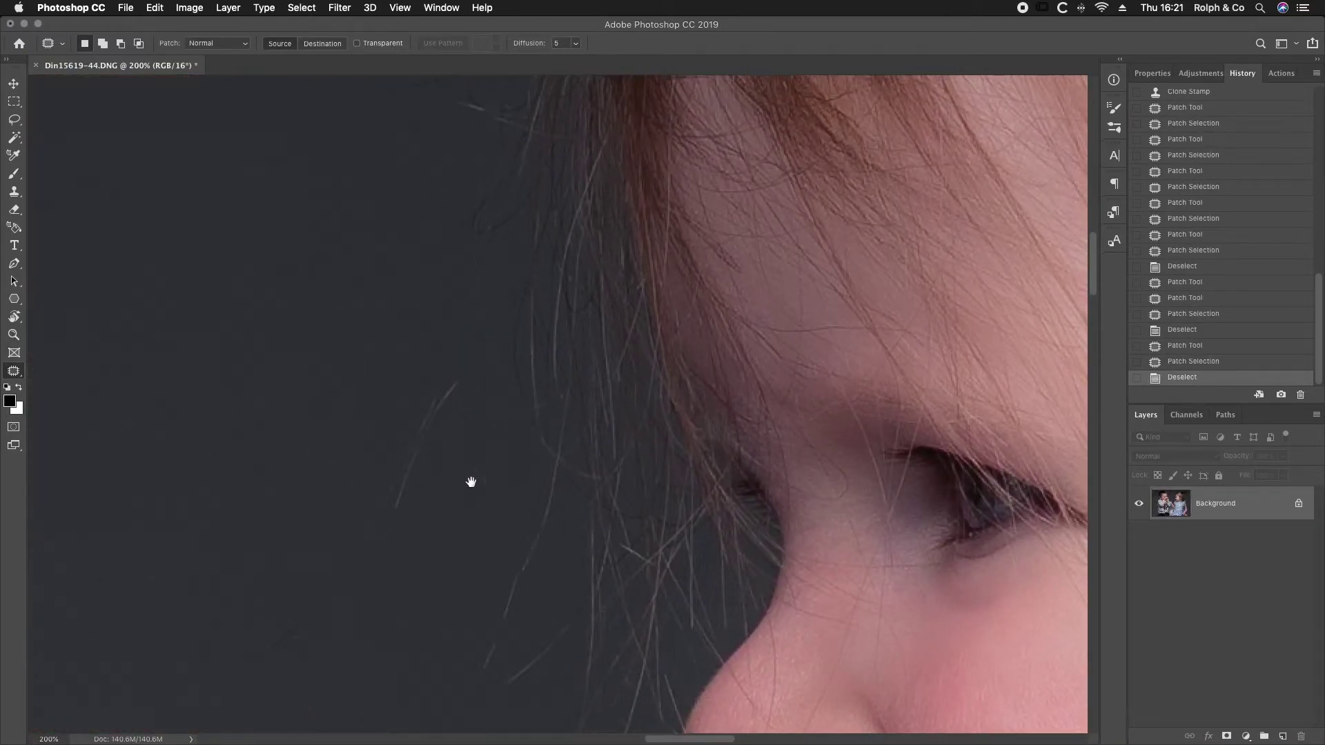
drag(552, 207, 345, 634)
drag(510, 345, 387, 506)
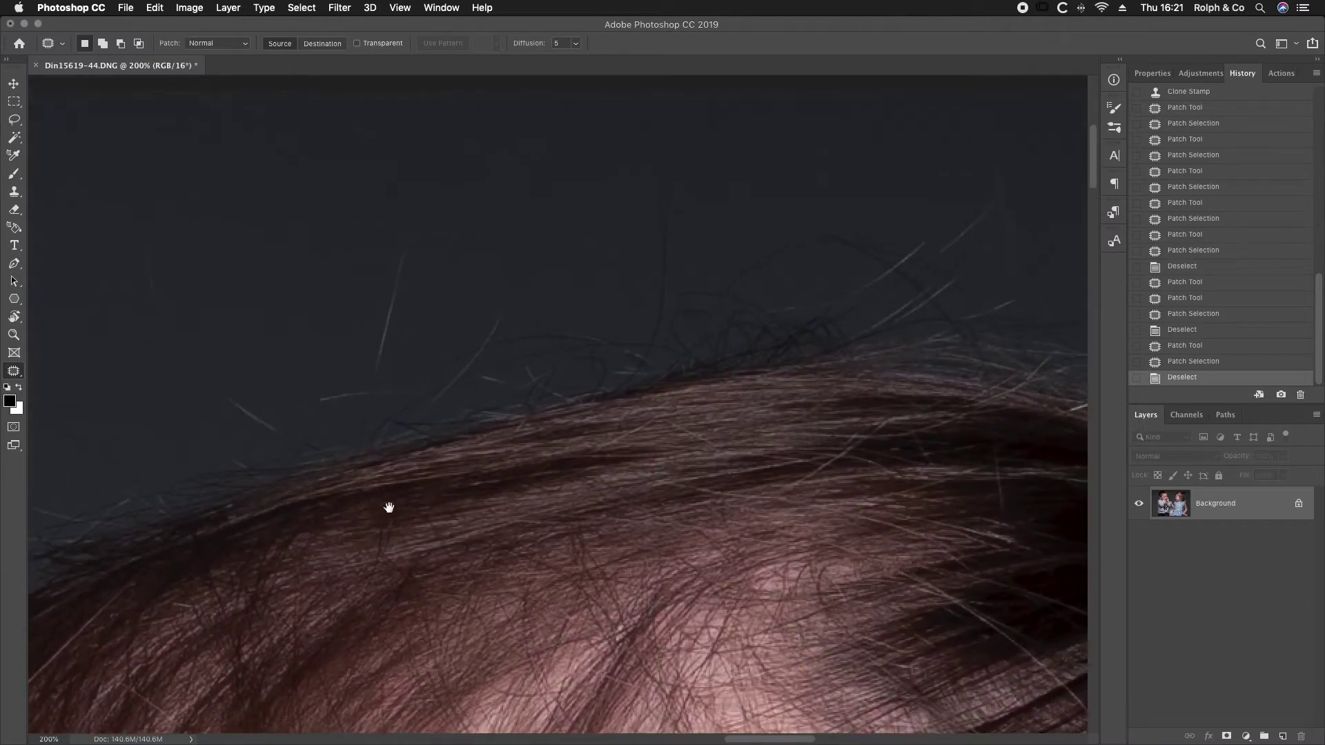
key(super+plus)
key(super+minus)
key(super+minus)
key(super+minus)
key(super+minus)
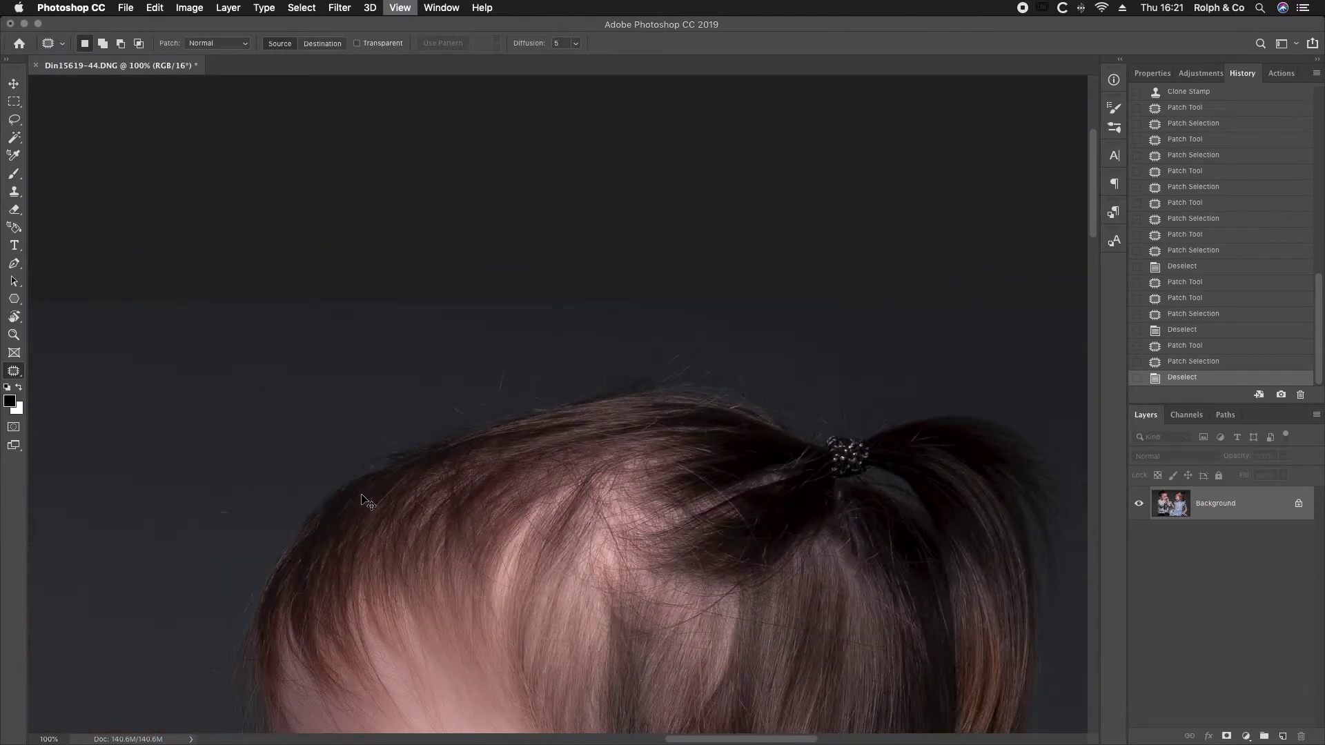
key(s)
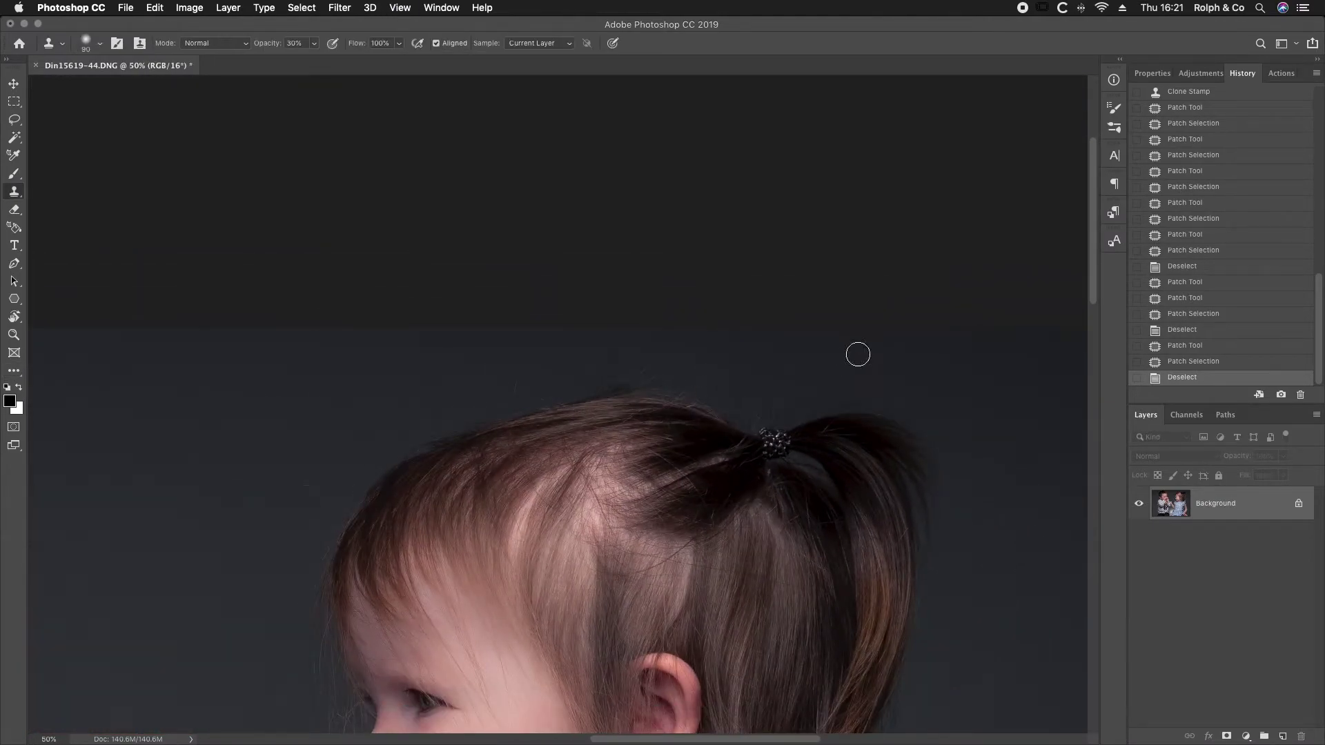
key(j)
mouse_move(820, 330)
mouse_down()
mouse_move(828, 378)
mouse_move(847, 357)
mouse_move(913, 409)
mouse_move(924, 401)
mouse_move(843, 359)
mouse_up()
key(super+d)
mouse_move(706, 354)
mouse_down()
mouse_move(683, 353)
mouse_move(695, 376)
mouse_move(683, 368)
mouse_up()
drag(680, 369, 721, 372)
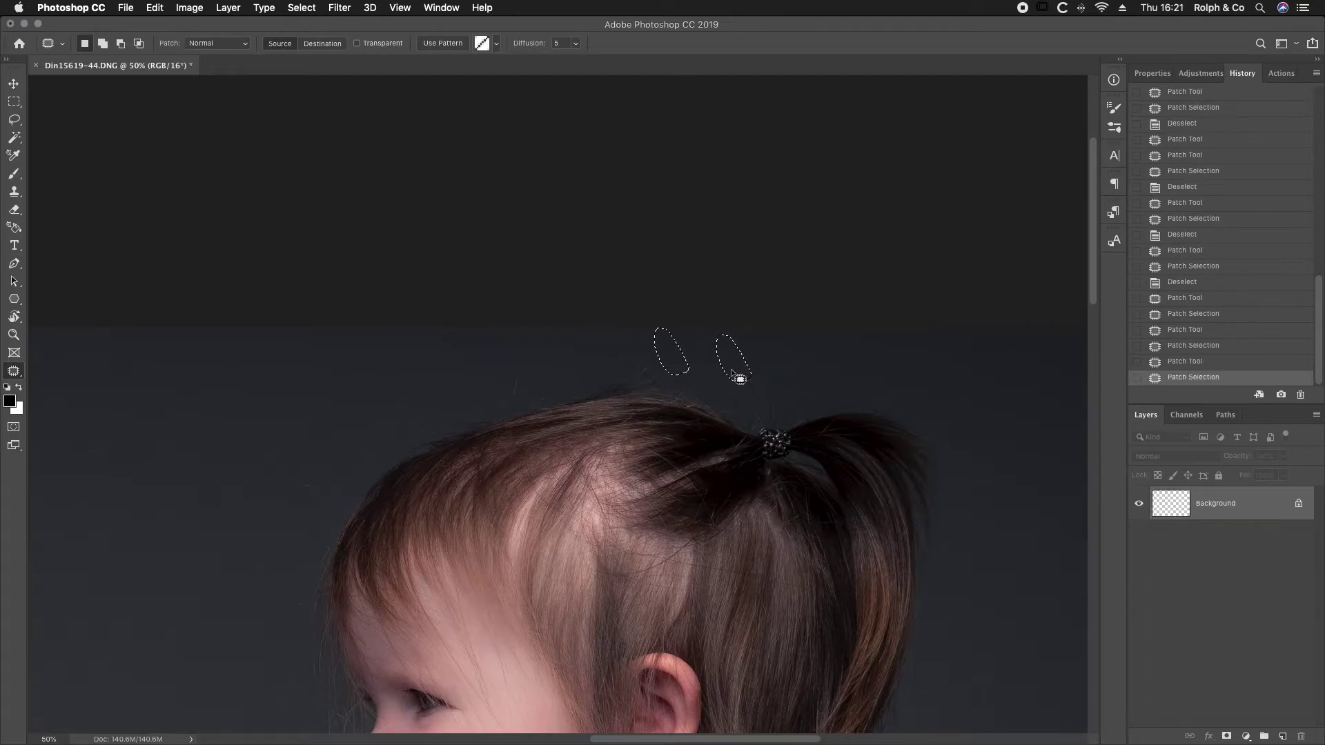
Step: Patch out the flyaway hairs along the top and front outline of the girl's head
drag(585, 380, 578, 381)
mouse_move(579, 373)
mouse_down()
mouse_move(466, 367)
mouse_move(396, 396)
mouse_move(448, 347)
mouse_move(470, 362)
mouse_up()
drag(459, 367, 421, 382)
mouse_move(509, 387)
mouse_down()
mouse_move(530, 354)
mouse_move(511, 387)
mouse_move(448, 395)
mouse_move(450, 423)
mouse_move(463, 414)
mouse_up()
drag(417, 406, 448, 367)
click(345, 512)
mouse_move(331, 486)
mouse_down()
mouse_move(290, 496)
mouse_move(330, 486)
mouse_up()
drag(324, 486, 344, 453)
mouse_move(522, 377)
mouse_down()
mouse_move(447, 412)
mouse_move(440, 384)
mouse_up()
key(super+d)
Step: Patch out the loose hair strands in the background in front of the girl's face
drag(580, 544, 750, 356)
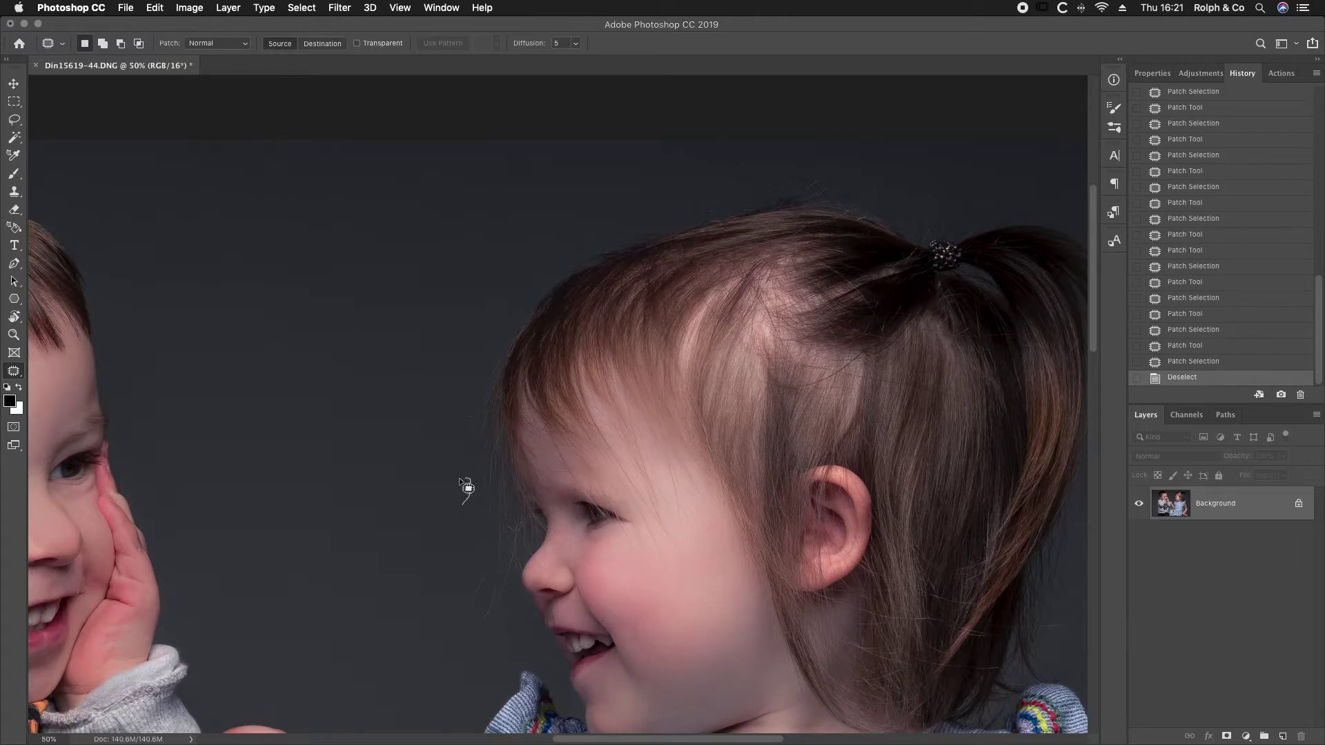
drag(437, 556, 461, 505)
drag(443, 531, 414, 505)
click(408, 437)
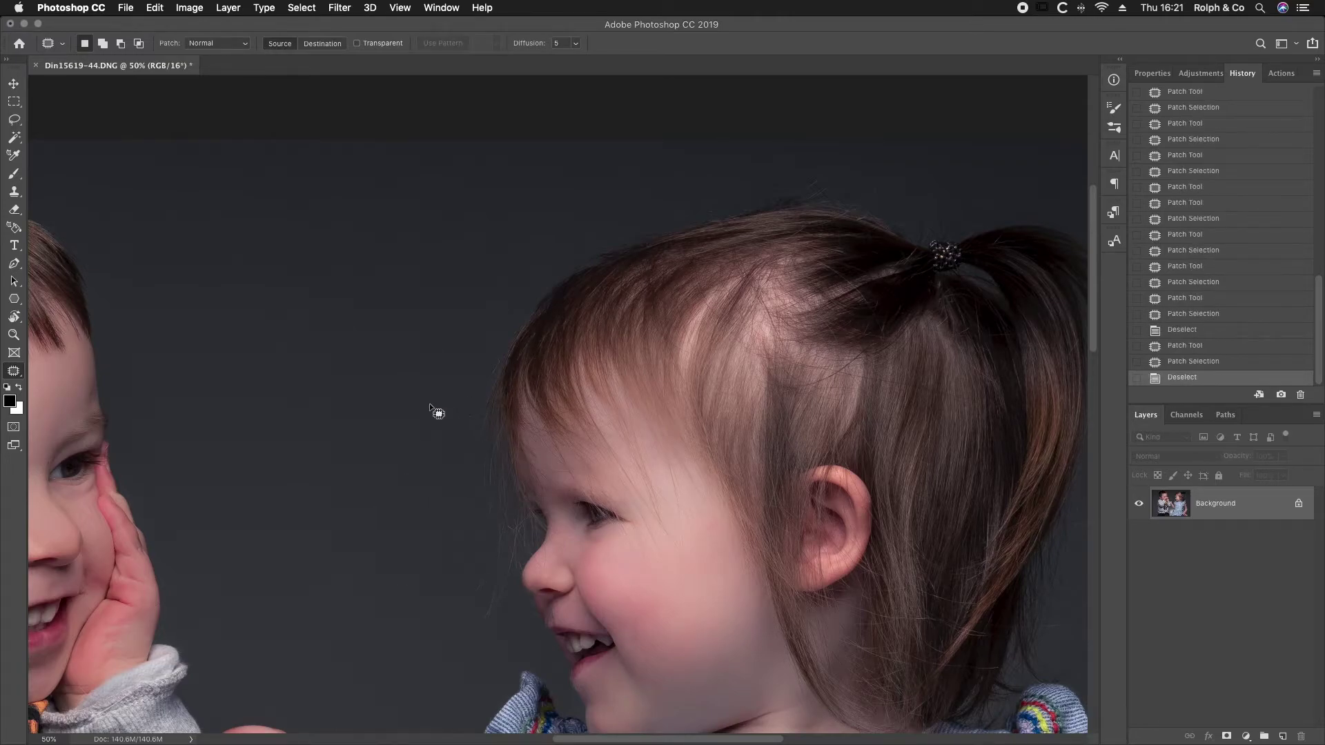
Step: Patch the stray hairs and marks in the background behind the girl's ponytail
drag(527, 546, 497, 435)
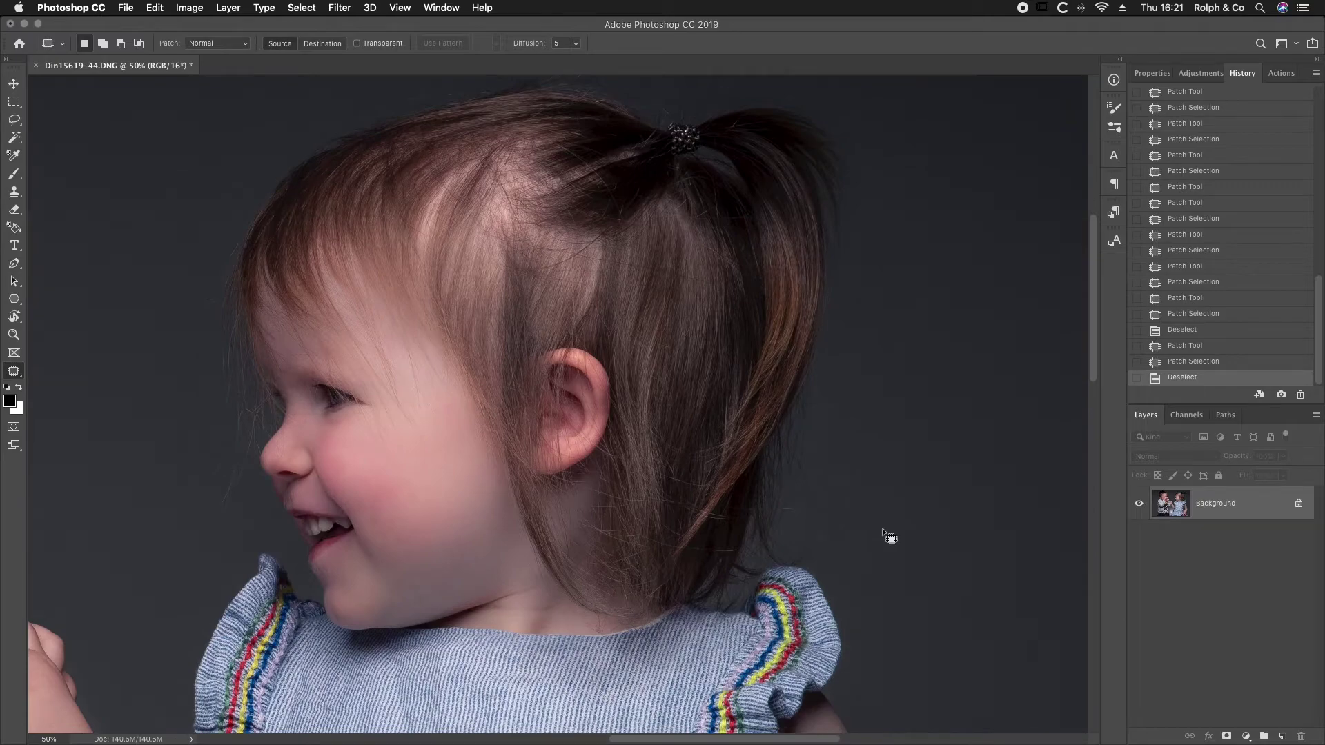
mouse_move(867, 528)
mouse_down()
mouse_move(878, 497)
mouse_move(925, 482)
mouse_up()
key(ctrl+d)
mouse_move(851, 314)
mouse_down()
mouse_move(837, 377)
mouse_move(894, 448)
mouse_move(895, 335)
mouse_up()
drag(873, 405, 921, 290)
mouse_move(880, 473)
mouse_down()
mouse_move(863, 438)
mouse_move(871, 467)
mouse_move(921, 387)
mouse_up()
key(ctrl+d)
Step: Patch the small specks on the boy's dark trousers near the lower edge of the photo
key(space)
mouse_move(465, 515)
mouse_down()
mouse_move(695, 460)
mouse_move(764, 547)
mouse_move(783, 541)
mouse_move(926, 334)
mouse_move(886, 223)
mouse_up()
scroll(886, 223, down, 15)
scroll(886, 223, left, 5)
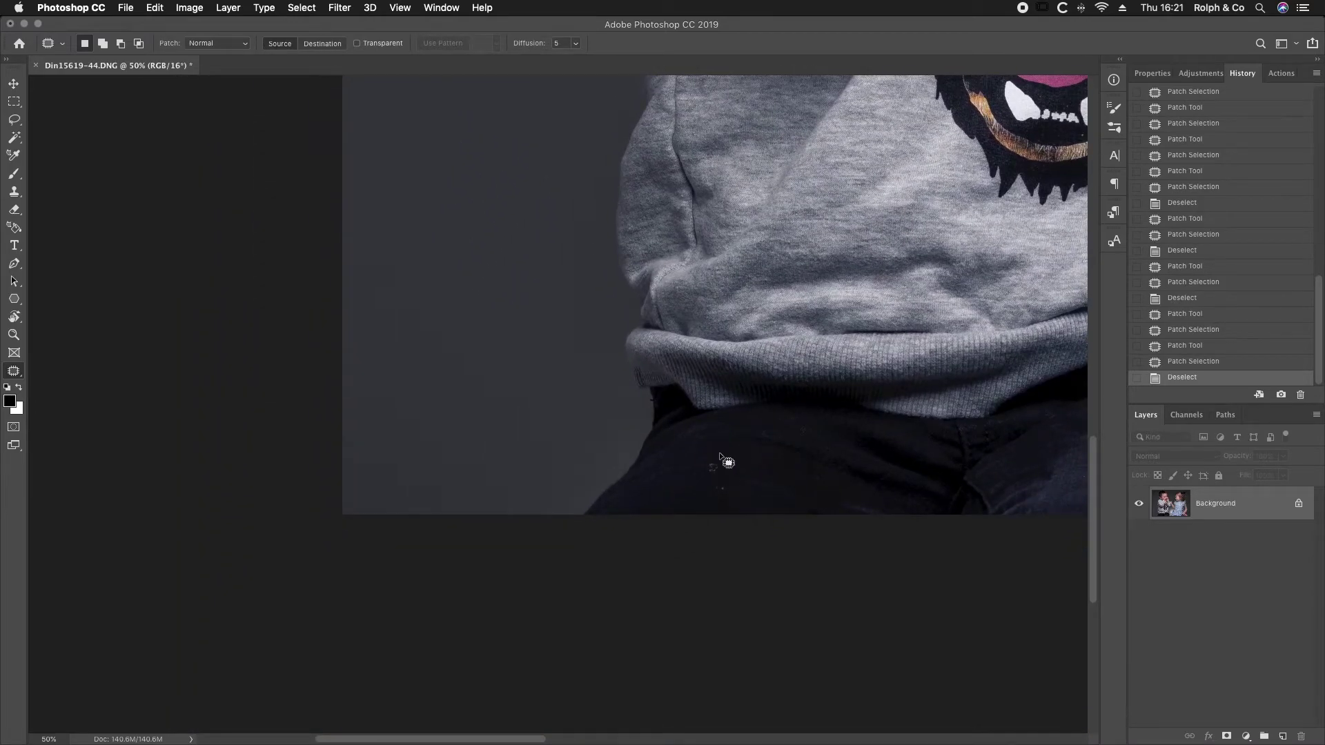
drag(720, 456, 692, 493)
key(super+d)
Step: Examine the girl's dress, arms and the surrounding background for remaining marks
key(space)
mouse_move(838, 346)
mouse_down()
mouse_move(639, 296)
mouse_move(526, 407)
mouse_up()
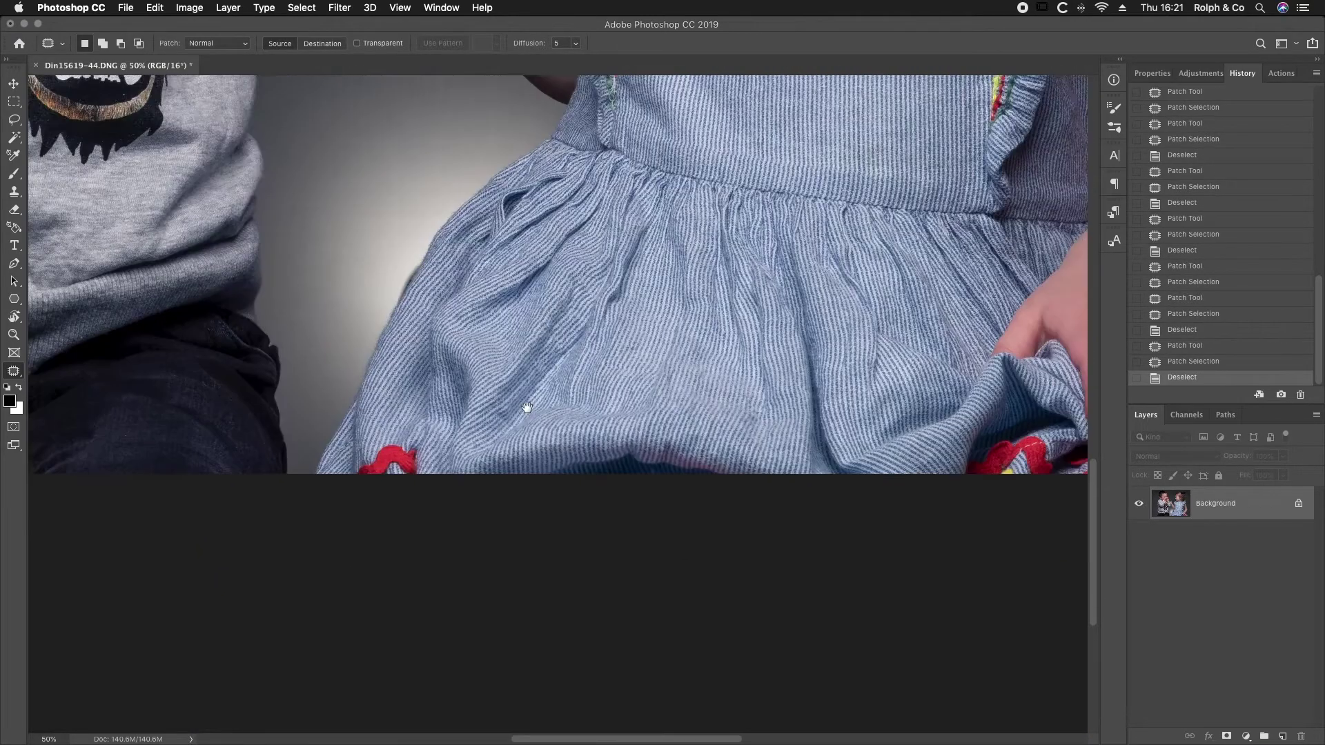
drag(678, 278, 527, 405)
drag(643, 159, 495, 443)
scroll(496, 444, down, 1)
scroll(496, 444, right, 1)
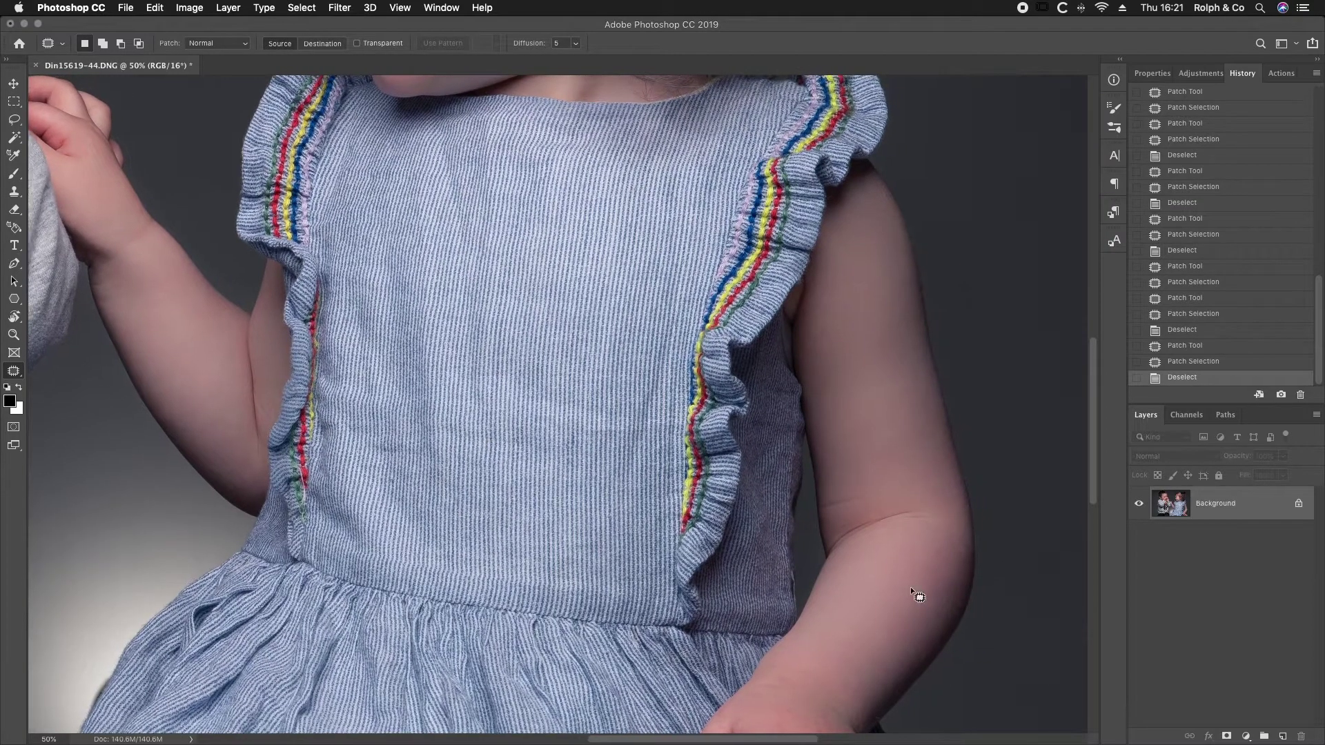
scroll(701, 423, left, 2)
scroll(702, 423, up, 10)
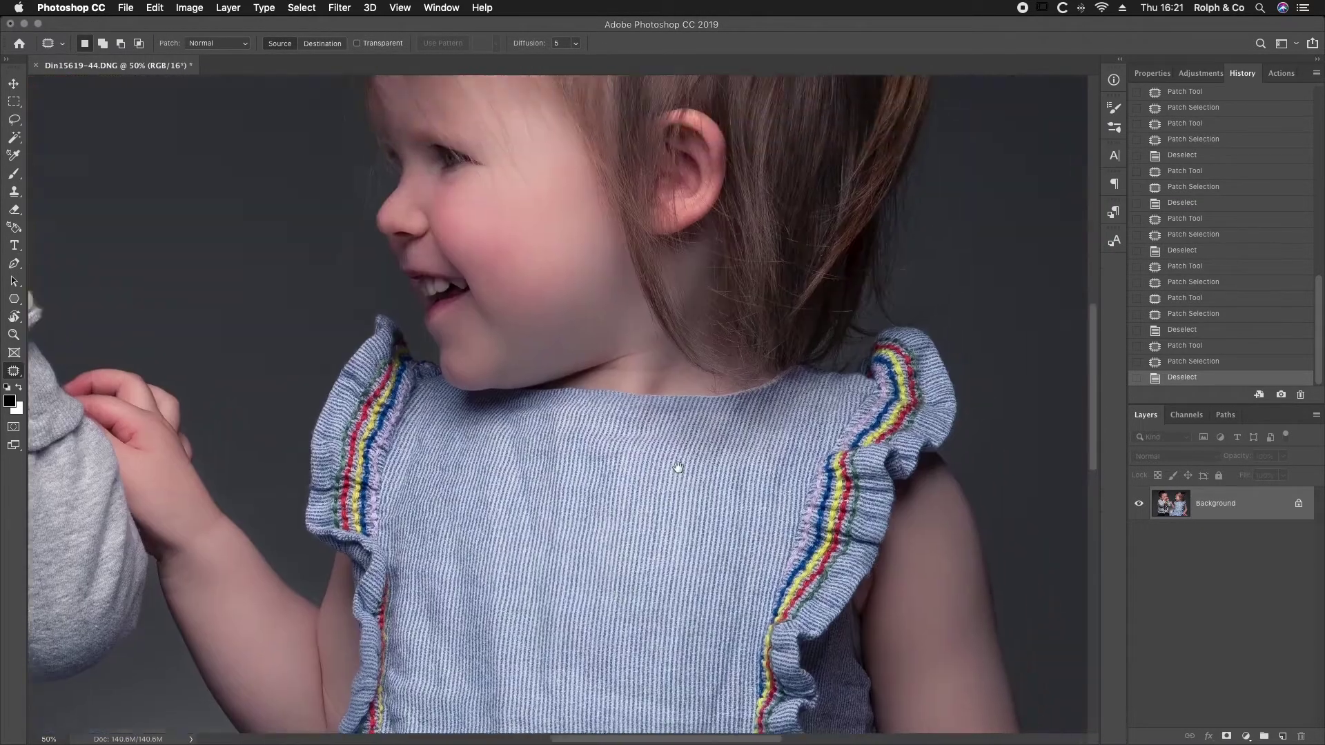
scroll(525, 463, right, 10)
scroll(525, 462, down, 10)
scroll(538, 352, left, 3)
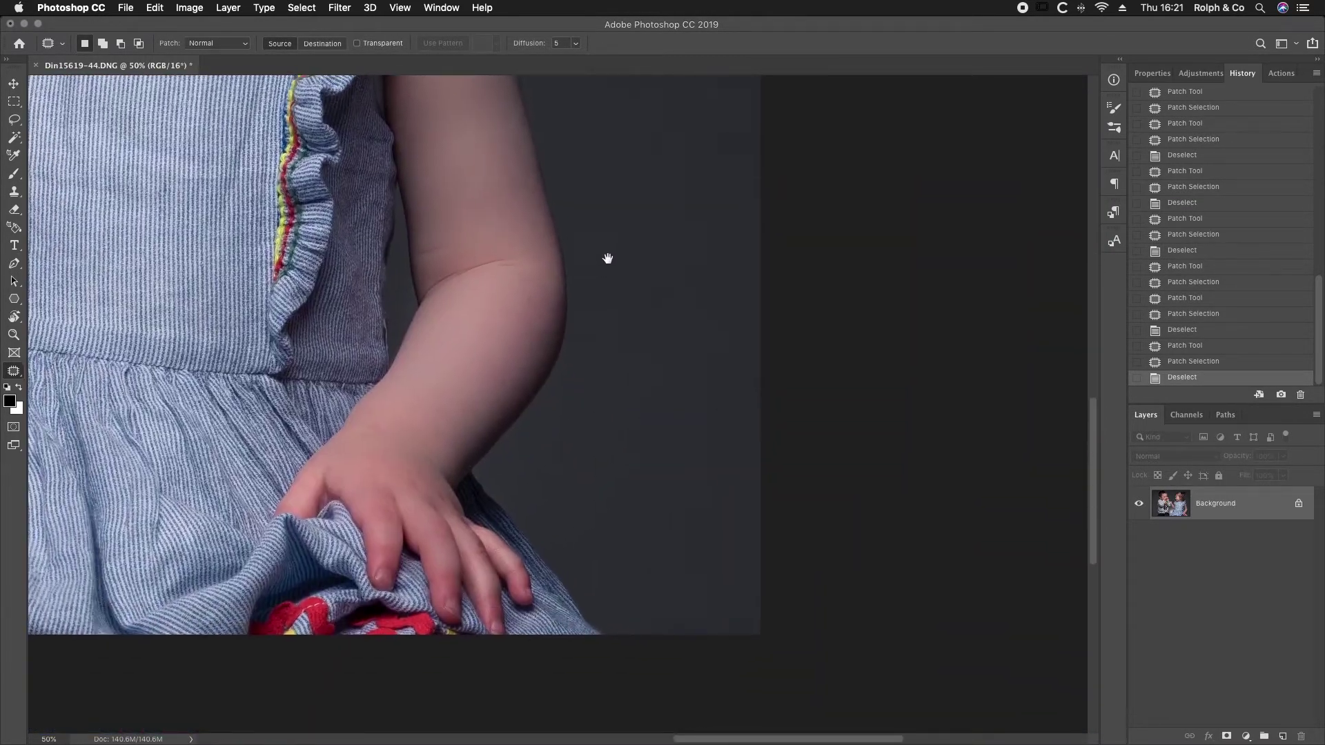
Step: Patch the marks in the background beside the girl's bent arm
drag(618, 431, 697, 394)
click(801, 311)
drag(676, 298, 667, 332)
mouse_move(726, 295)
mouse_down()
mouse_move(726, 325)
mouse_move(719, 297)
mouse_up()
drag(670, 349, 675, 493)
click(674, 493)
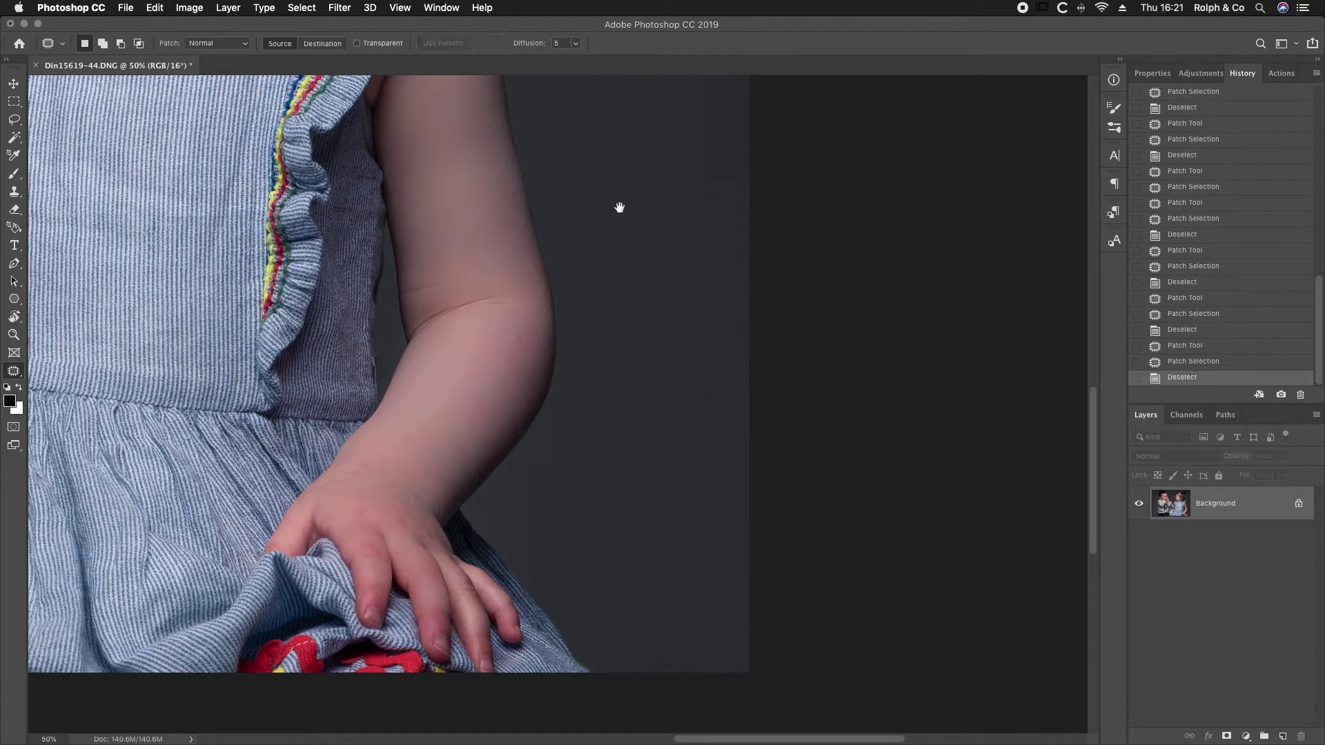
Step: Patch the remaining marks in the background behind the girl's head and shoulder
drag(633, 204, 605, 305)
scroll(605, 305, up, 8)
scroll(580, 385, right, 3)
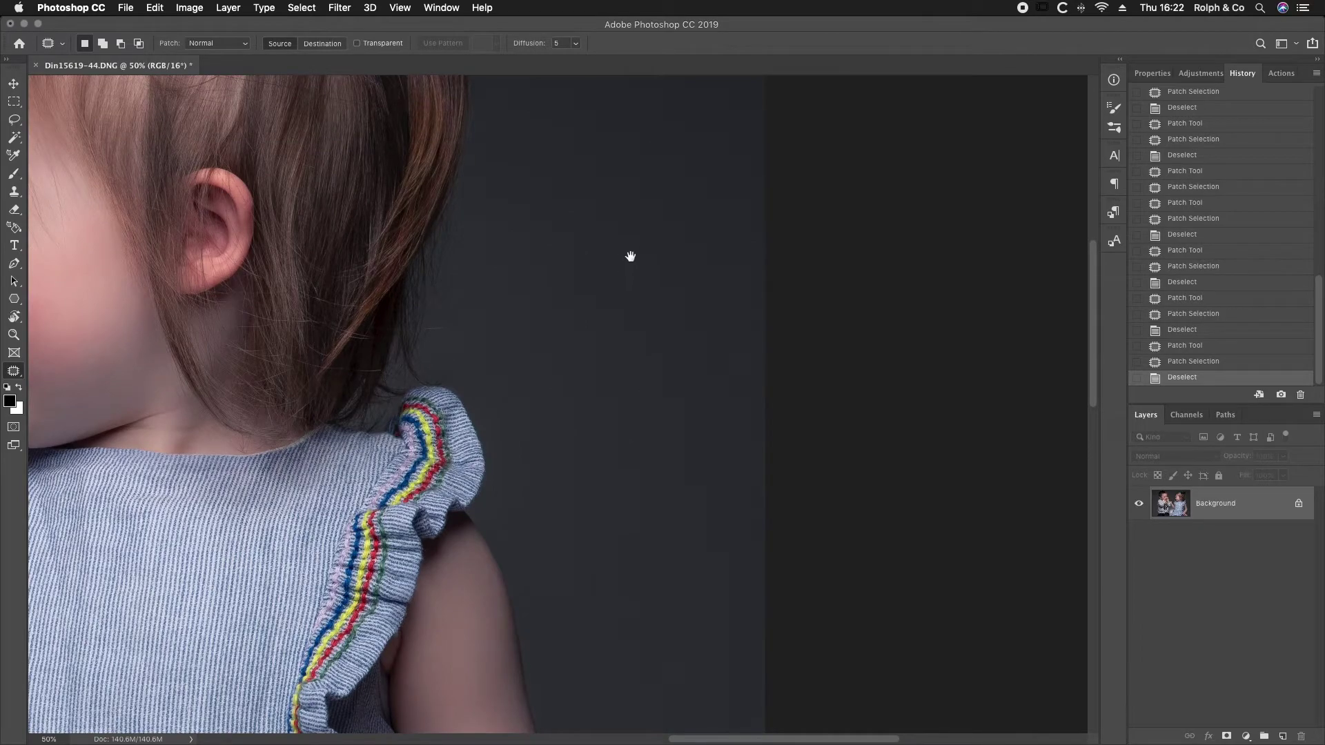
scroll(630, 255, up, 8)
scroll(630, 254, right, 1)
drag(491, 484, 526, 358)
click(525, 356)
Step: Patch the remaining marks in the background between the two children's heads
drag(561, 465, 608, 622)
drag(501, 436, 776, 410)
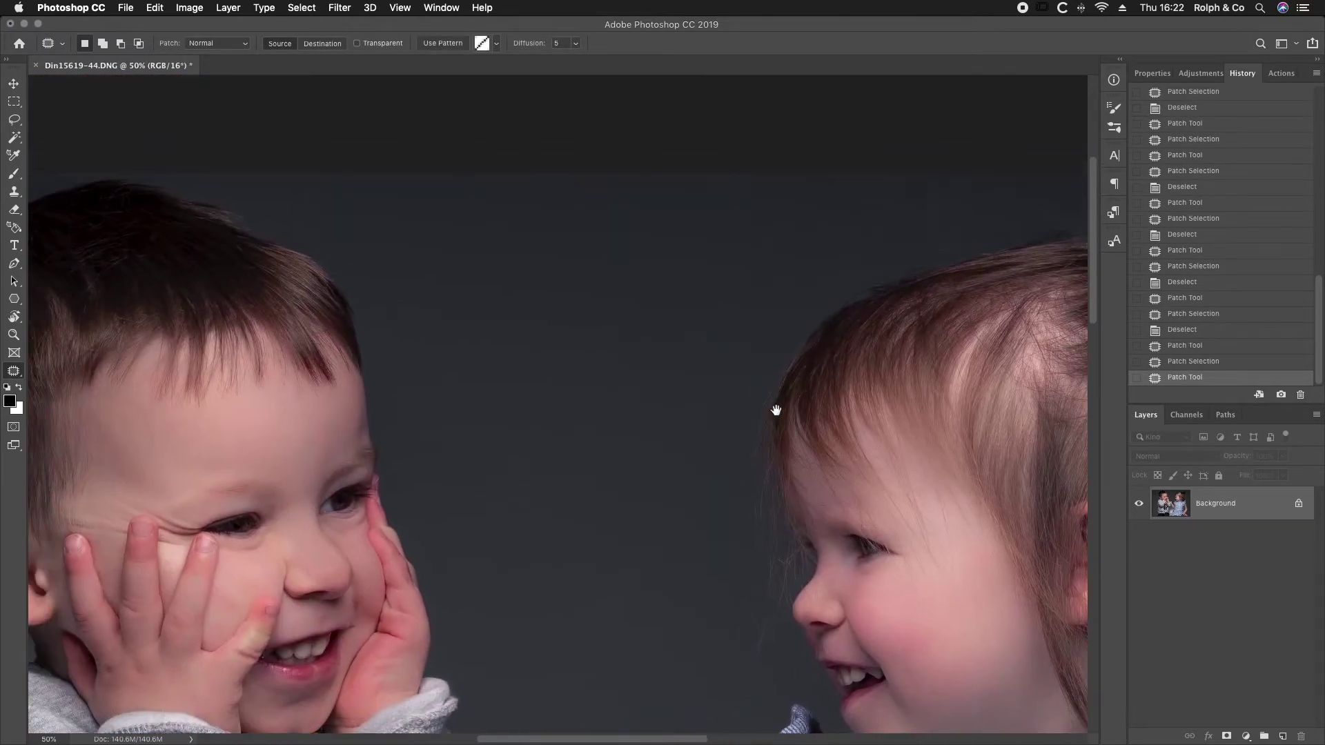
drag(617, 272, 615, 322)
drag(598, 312, 610, 372)
key(super+d)
drag(548, 262, 570, 254)
mouse_move(556, 290)
mouse_down()
mouse_move(570, 366)
mouse_move(538, 382)
mouse_move(662, 287)
mouse_up()
key(super+d)
Step: Patch the small marks around the boy's lower lip beside his finger
drag(643, 372, 640, 320)
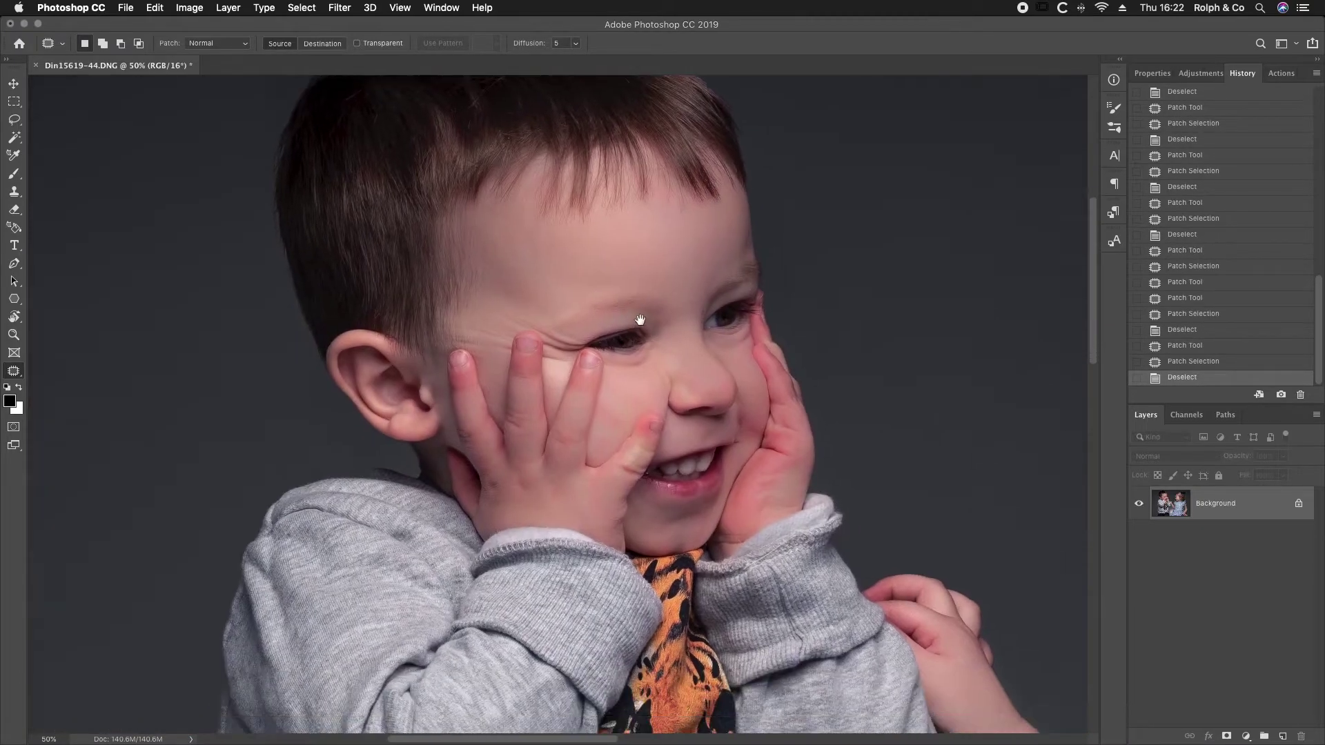
scroll(572, 287, down, 5)
scroll(571, 287, right, 6)
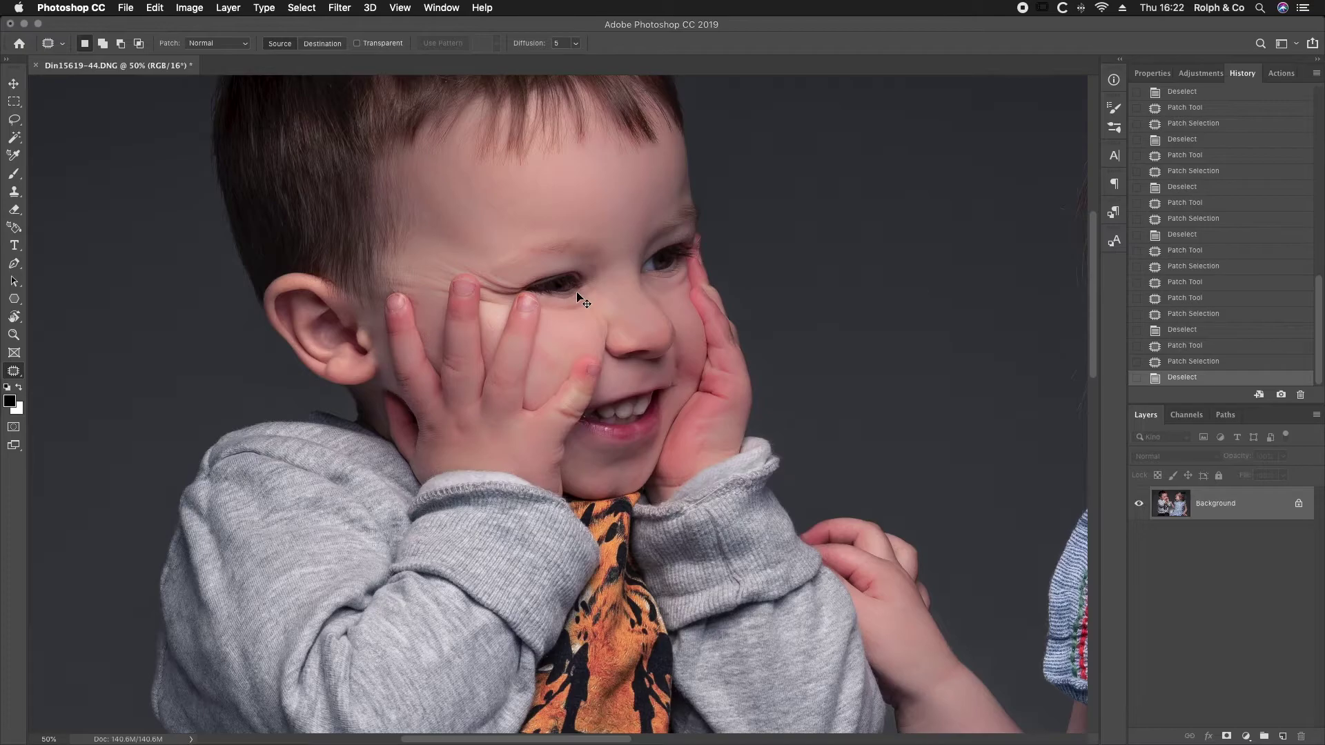
key(super+equal)
key(super+equal)
key(super+equal)
mouse_move(675, 443)
mouse_down()
mouse_move(748, 516)
mouse_move(754, 507)
mouse_move(710, 491)
mouse_up()
key(super+d)
key(super+d)
key(super+d)
drag(703, 496, 723, 511)
key(super+d)
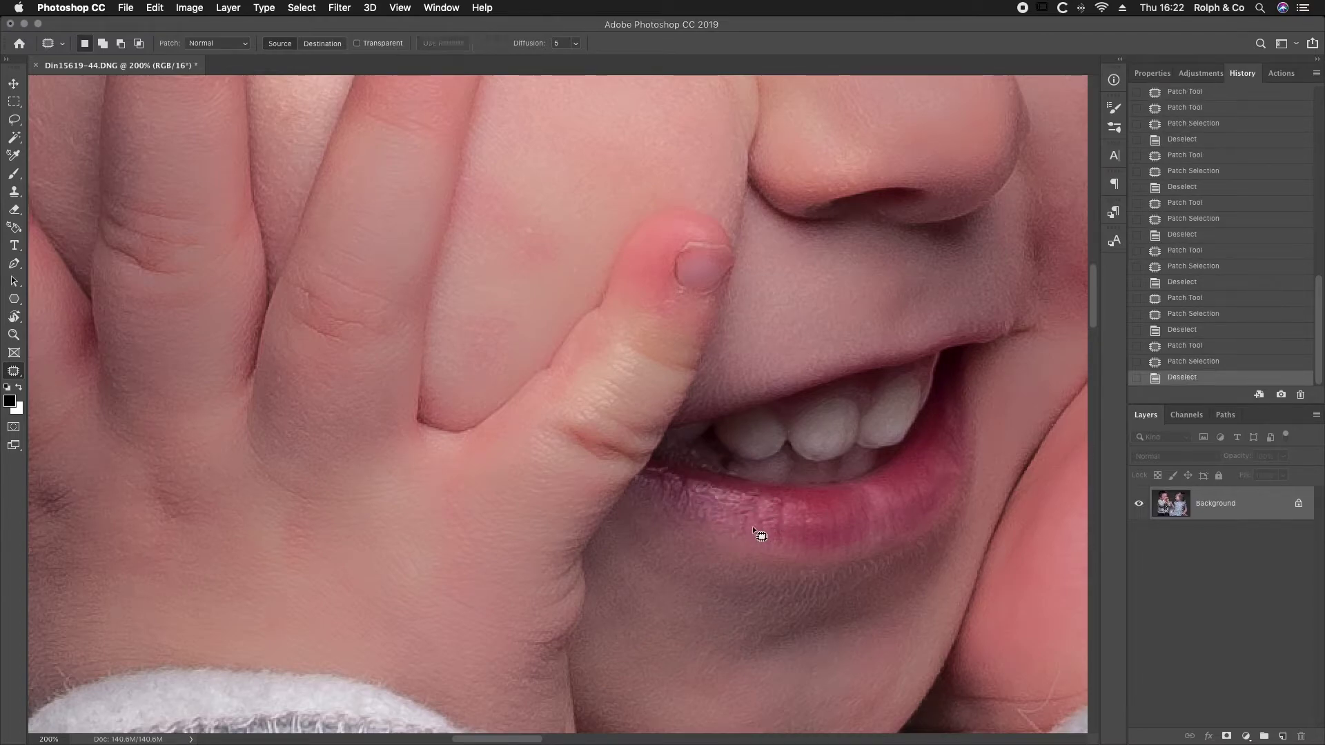
Step: Patch the mark below the boy's fingernail and the red spot on his cheek
drag(679, 289, 677, 290)
drag(678, 301, 625, 306)
mouse_move(540, 198)
mouse_down()
mouse_move(561, 233)
mouse_move(543, 200)
mouse_up()
drag(544, 221, 569, 189)
key(super+d)
Step: Patch the skin marks around the bridge of the boy's nose and the inner corner of his eye
drag(925, 436, 769, 664)
drag(479, 280, 504, 255)
drag(489, 263, 445, 279)
drag(347, 290, 395, 295)
drag(310, 282, 345, 299)
drag(324, 304, 378, 284)
Step: Patch the remaining marks along the side of the boy's nose and bring the whole portrait back into view
mouse_move(334, 351)
mouse_down()
mouse_move(322, 385)
mouse_move(360, 376)
mouse_up()
drag(358, 390, 370, 407)
drag(356, 414, 395, 402)
mouse_move(426, 438)
mouse_down()
mouse_move(405, 451)
mouse_move(466, 471)
mouse_up()
drag(422, 456, 428, 375)
click(432, 337)
drag(627, 559, 748, 222)
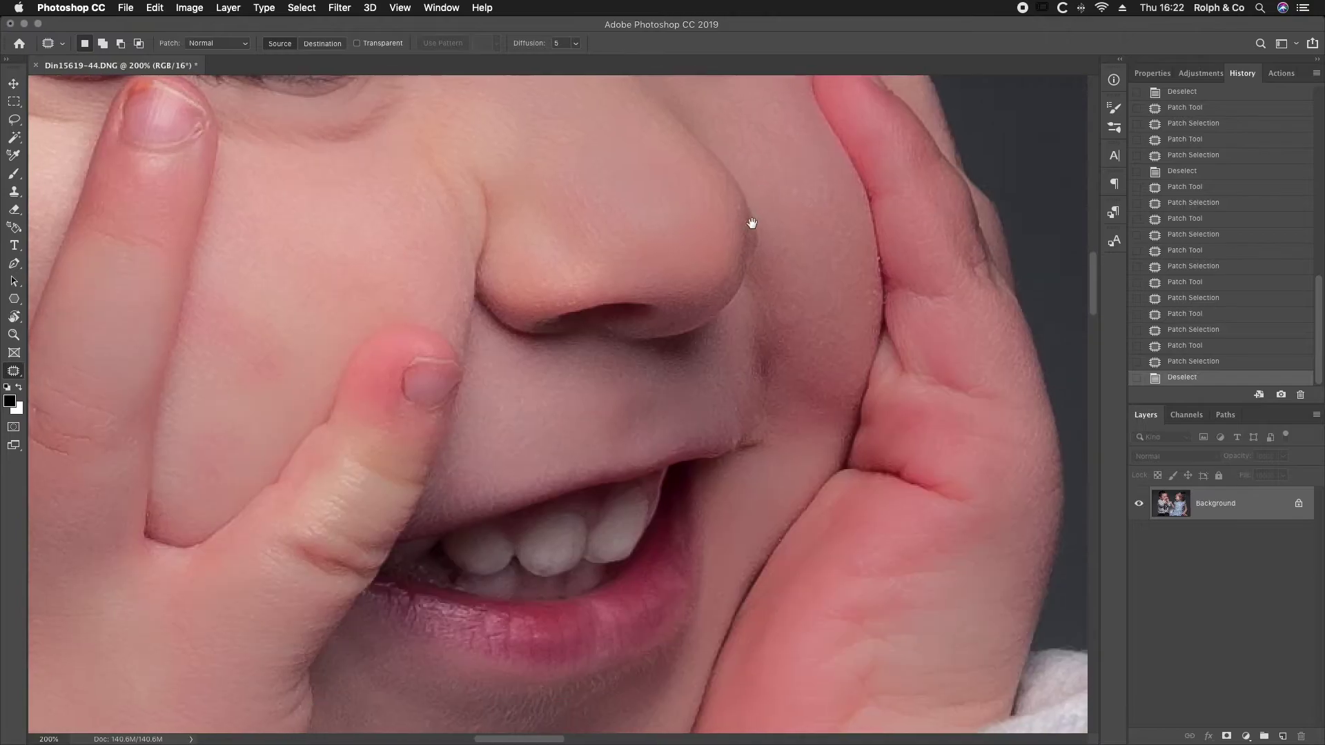
key(super+0)
key(super+minus)
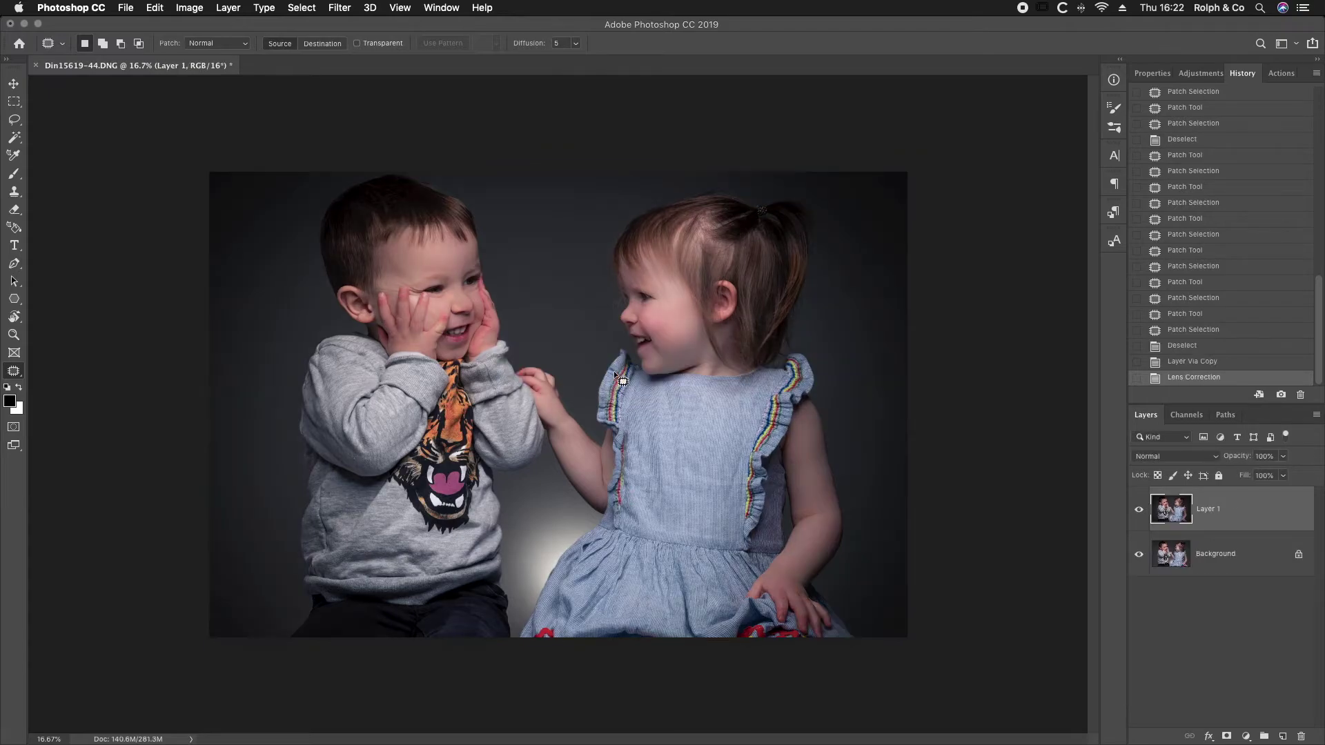
Step: Erase the lens-correction vignette over both children on Layer 1 with a soft 3300 px eraser, keeping the darkening around the edges
key(e)
key(bracketright)
key(bracketright)
key(bracketright)
key(bracketright)
key(bracketright)
key(bracketright)
key(bracketright)
key(bracketright)
key(bracketright)
key(bracketright)
key(bracketright)
key(bracketright)
key(bracketright)
key(bracketright)
key(bracketright)
key(bracketright)
key(bracketright)
key(bracketright)
key(bracketright)
key(bracketright)
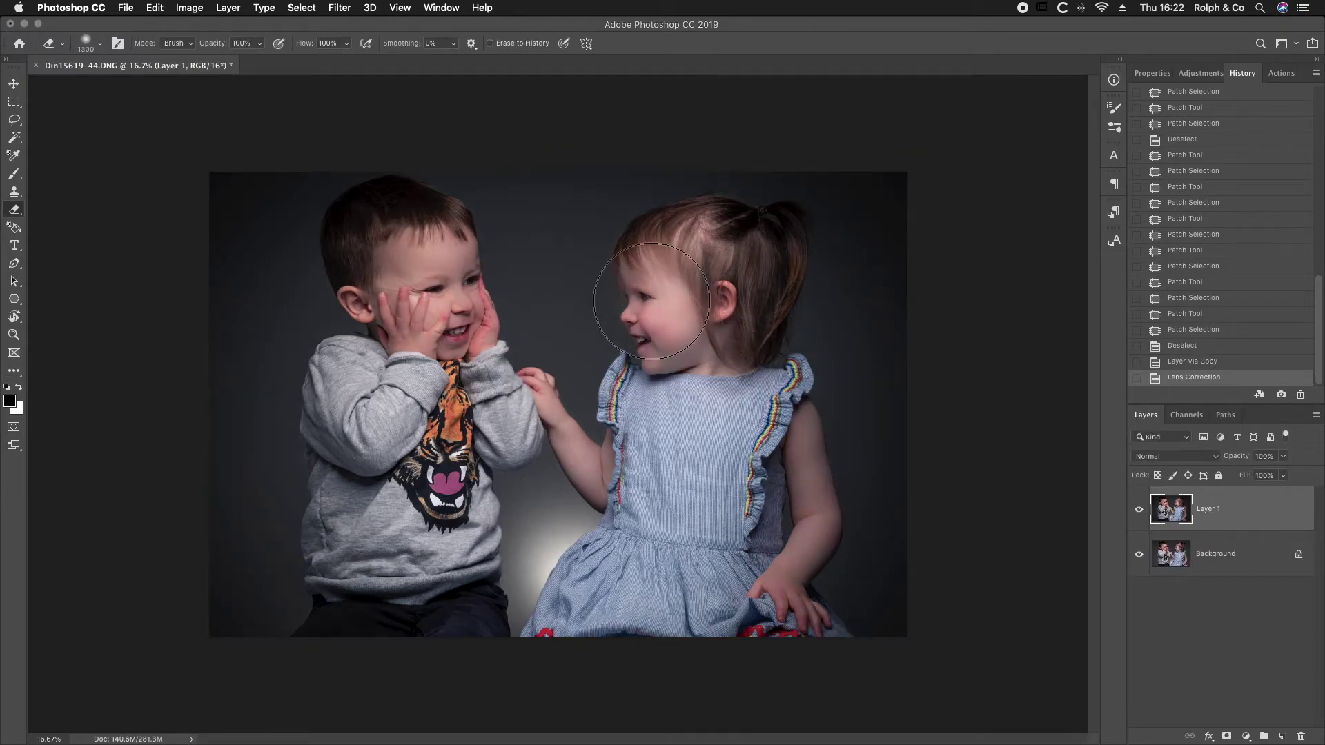
key(bracketright)
key(bracketright)
key(bracketright)
key(bracketright)
key(bracketright)
key(bracketright)
key(bracketright)
key(bracketright)
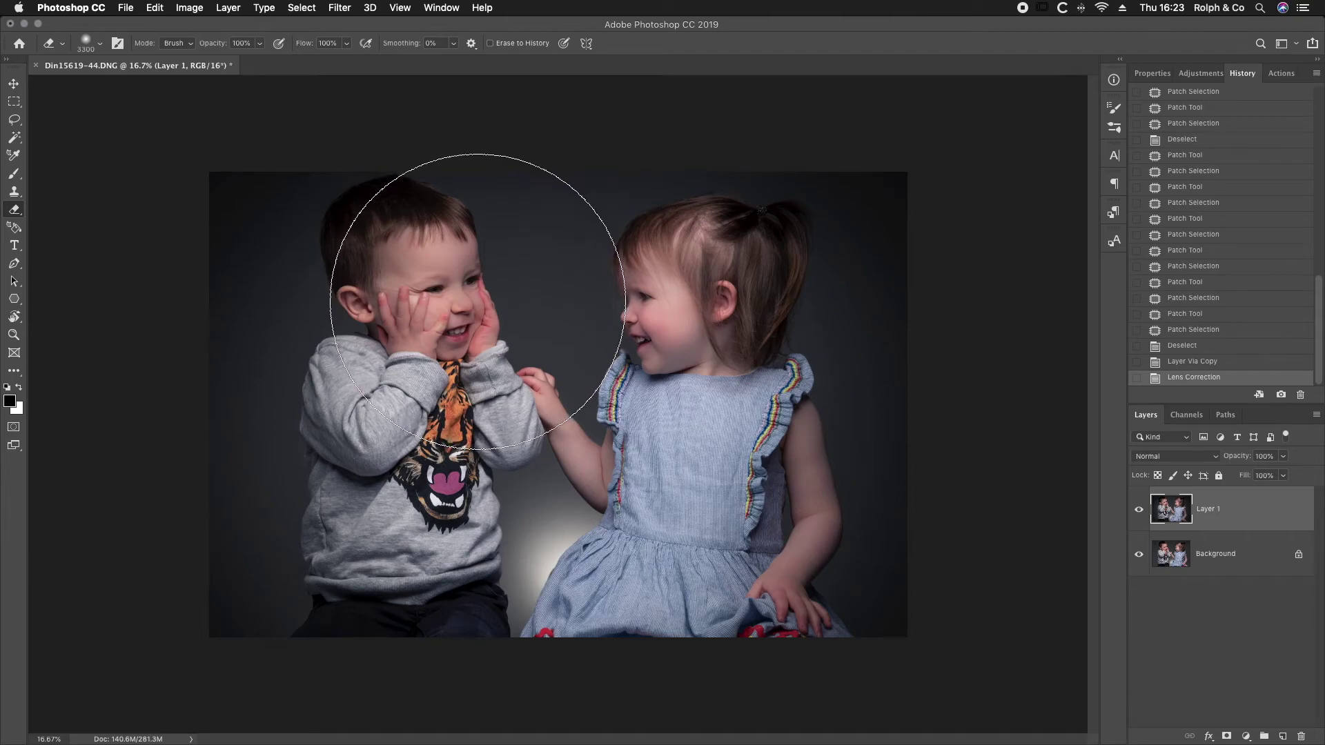
click(473, 298)
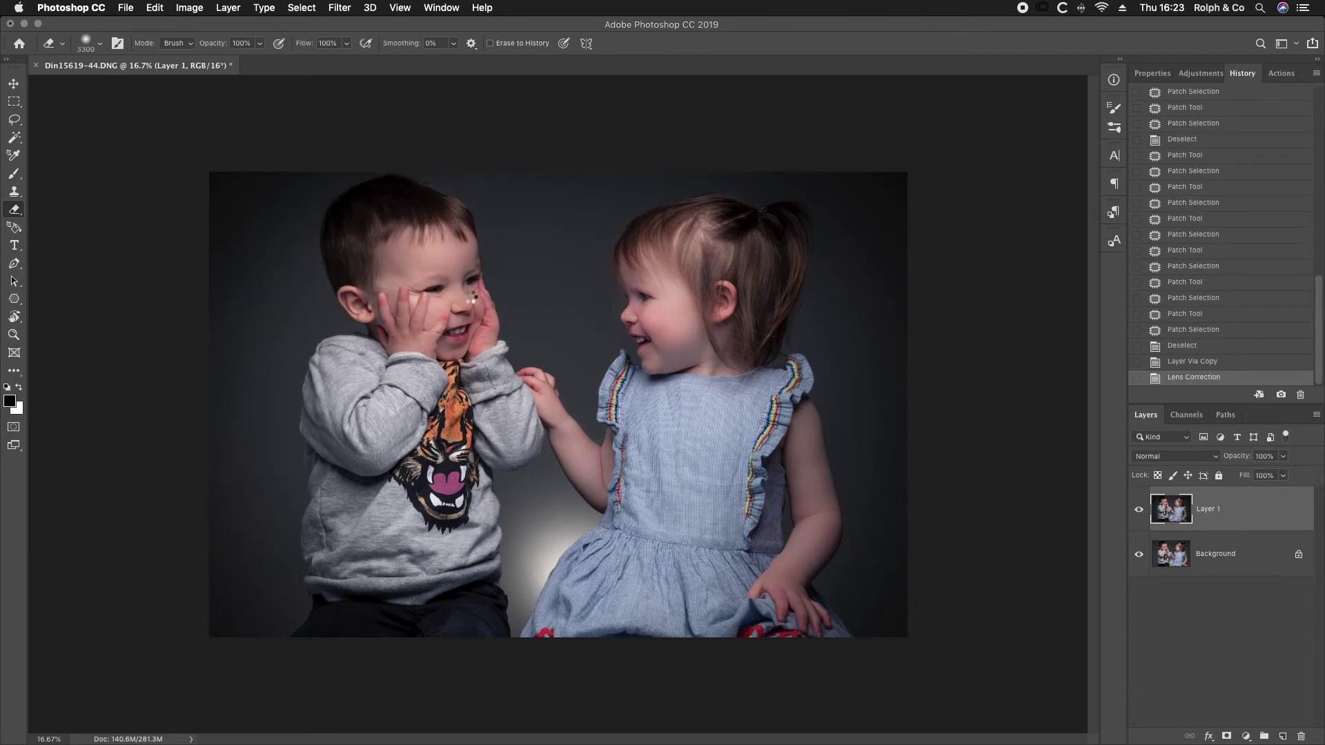
click(441, 333)
key(Caps_Lock)
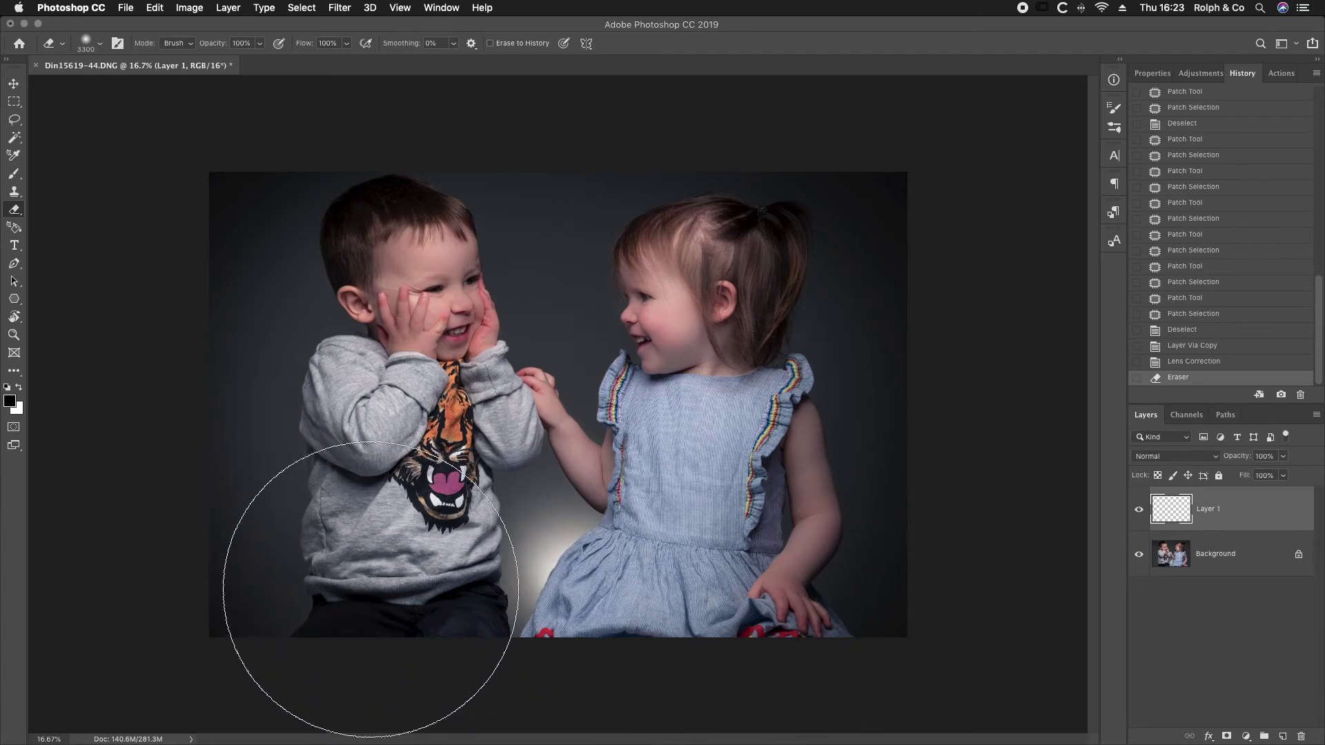
click(474, 619)
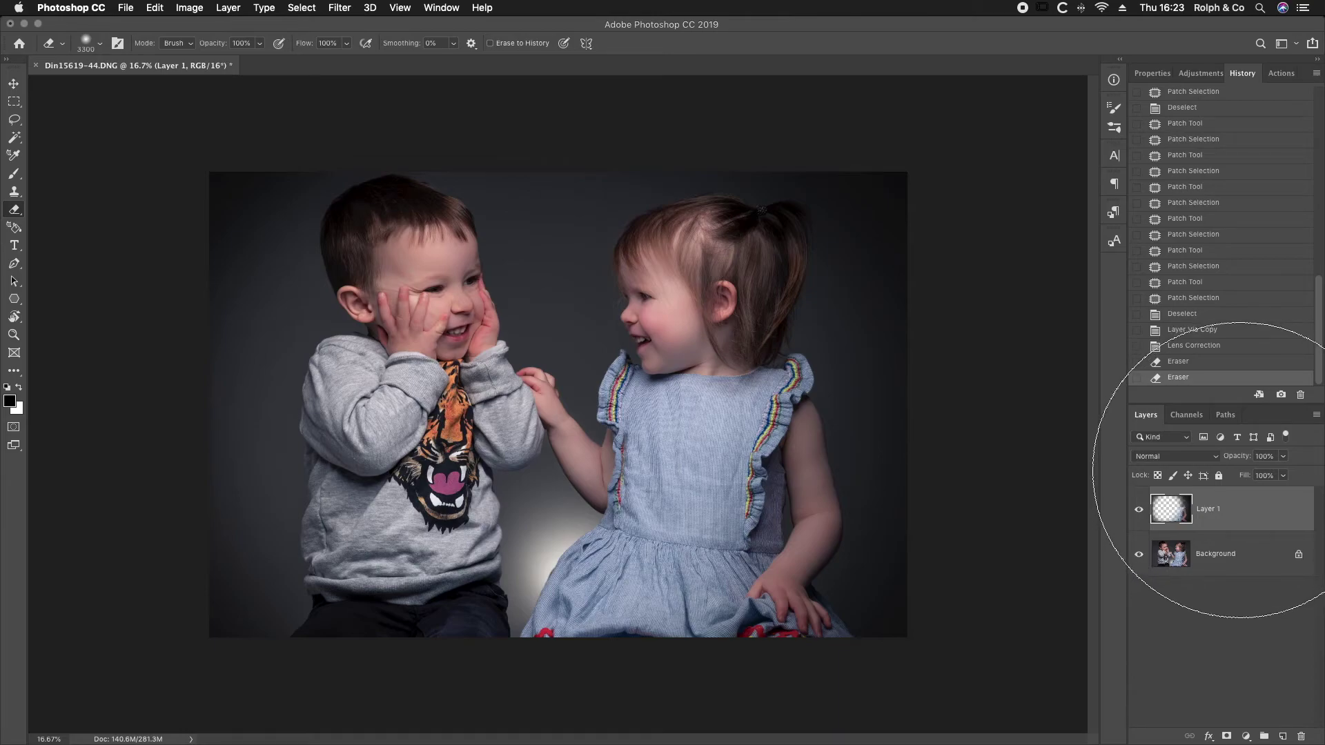
Step: Lower the vignette layer's opacity to 69% and merge it down into the background
click(1243, 458)
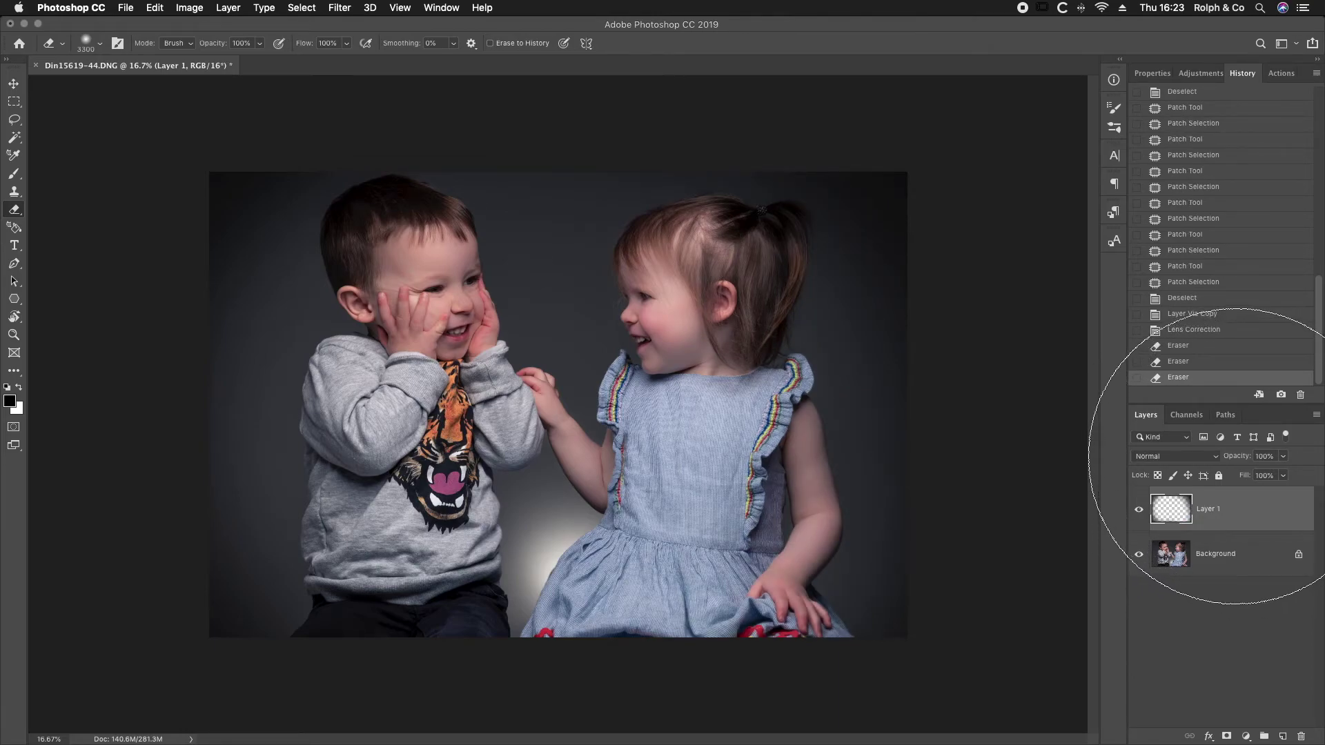
mouse_move(1243, 457)
mouse_down()
mouse_move(1229, 461)
mouse_move(1244, 463)
mouse_up()
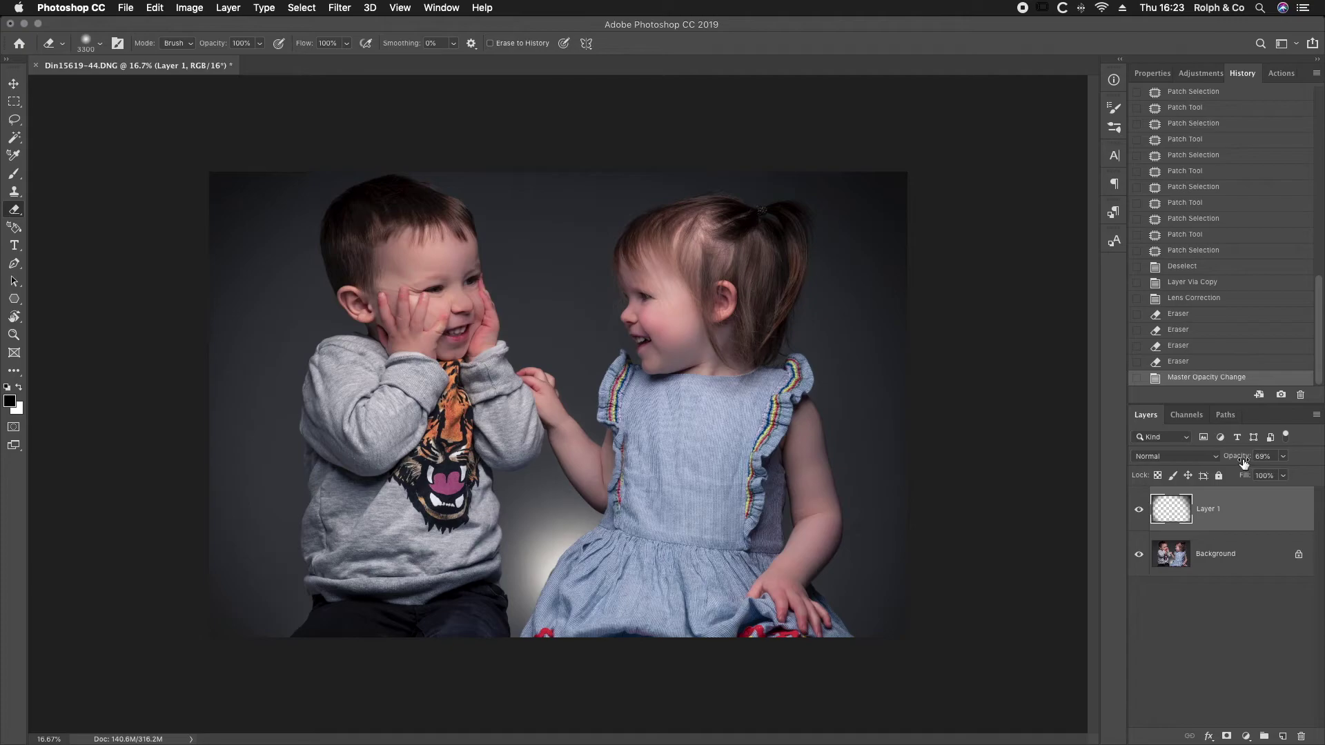
key(super+e)
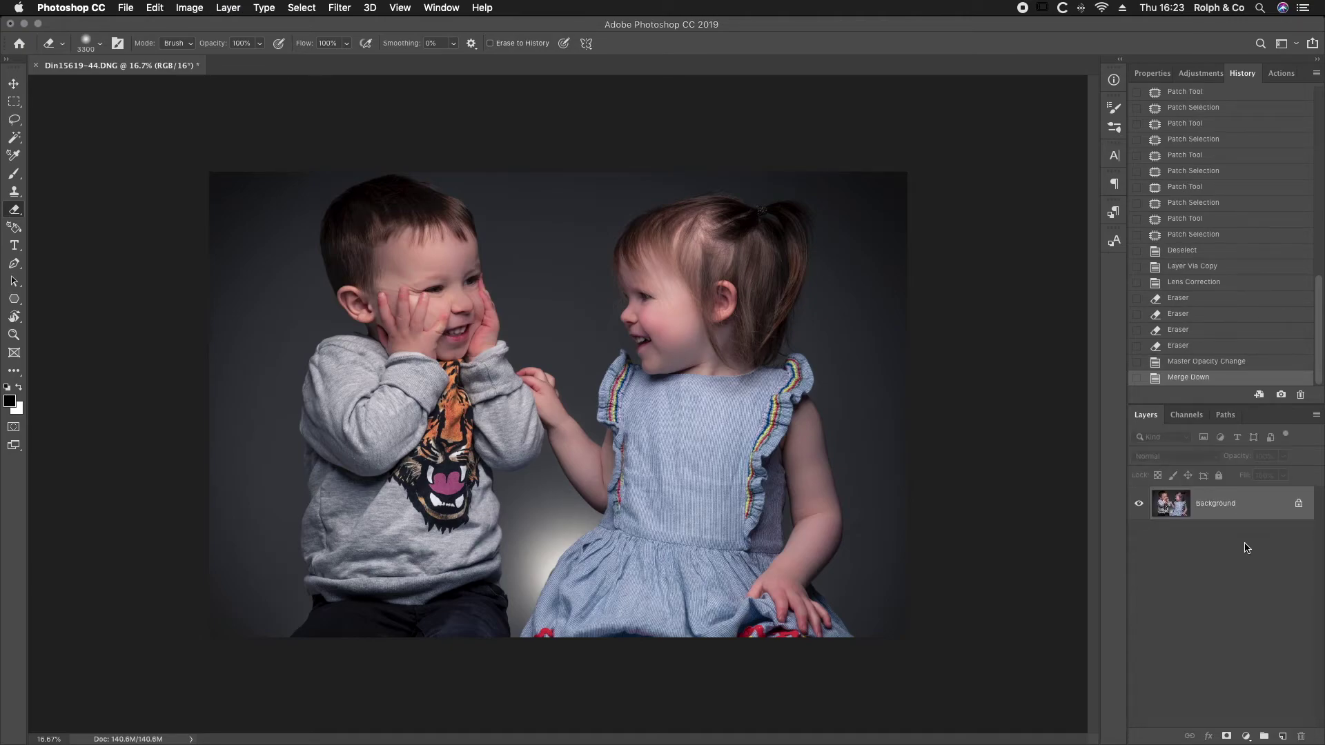
Step: Apply an RGB Curves adjustment with the midtone point at input 117, output 123, comparing the image with and without it
key(super+m)
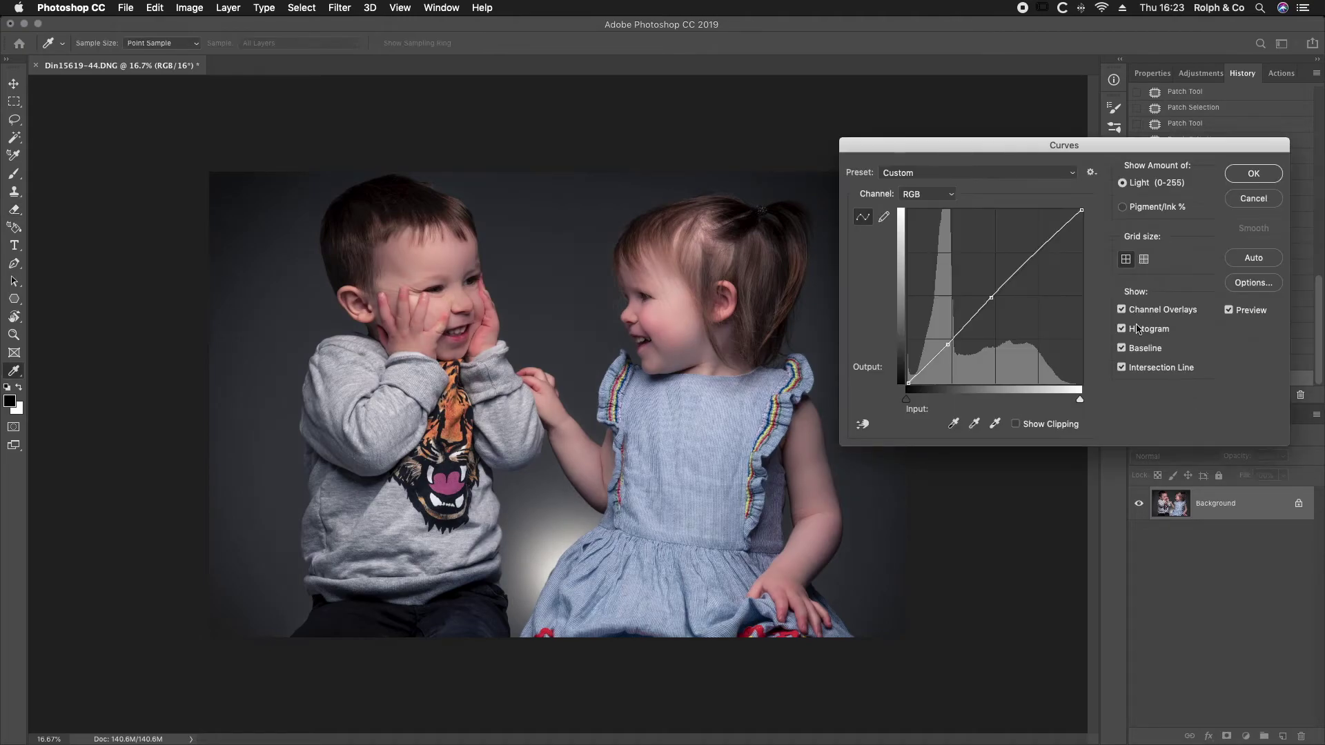
click(991, 298)
drag(994, 303, 991, 306)
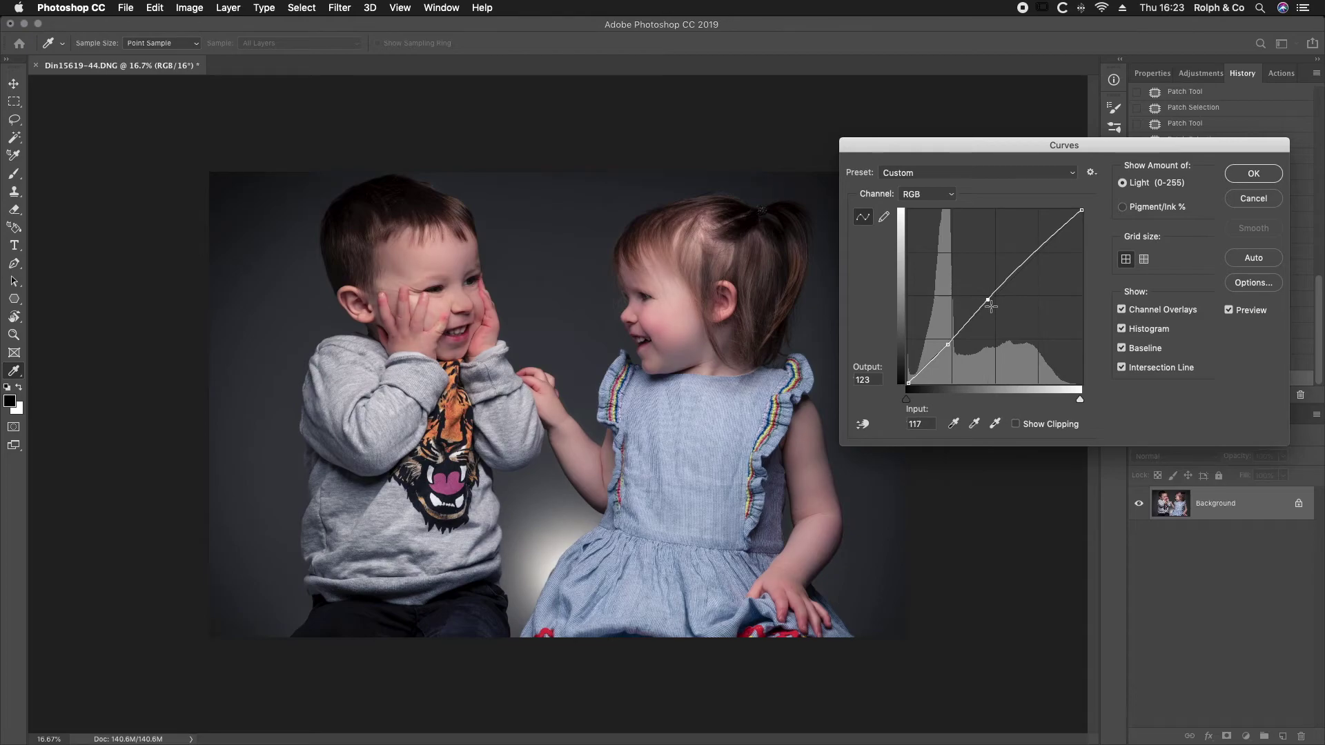
click(1240, 311)
click(1241, 309)
click(1259, 176)
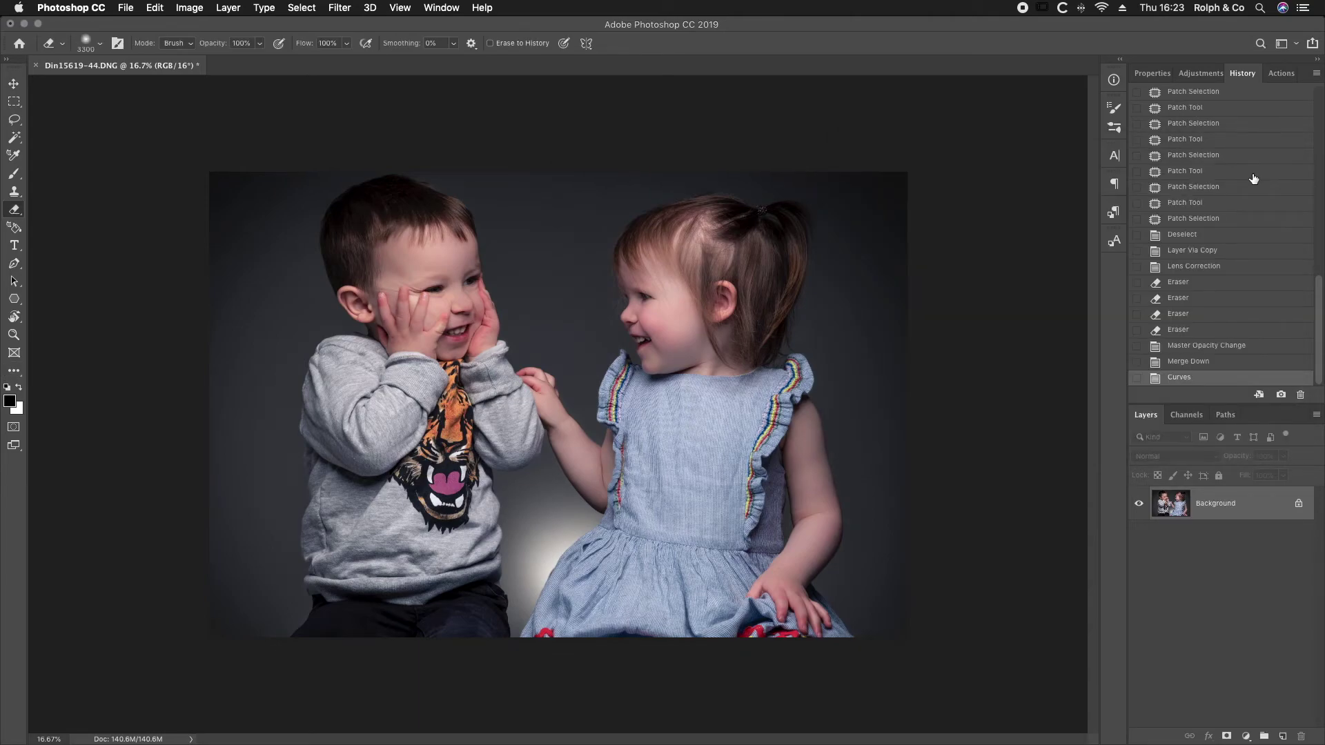